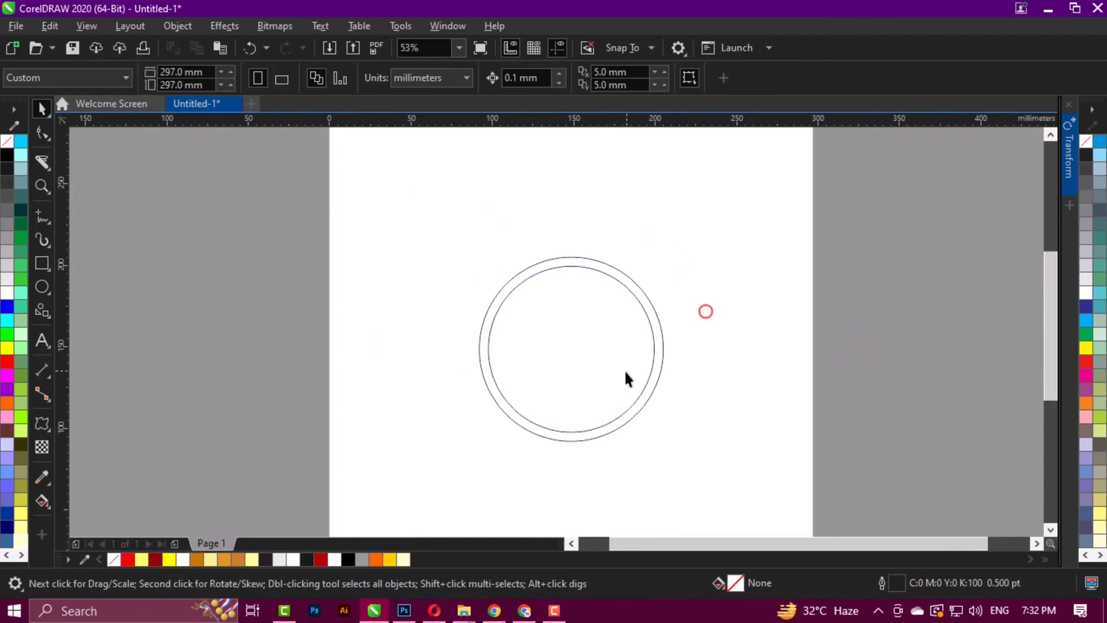
Apply a diagonal fountain fill running from dark red to bright red to the inner circle
drag(624, 369, 581, 346)
click(546, 324)
key(g)
drag(484, 255, 578, 392)
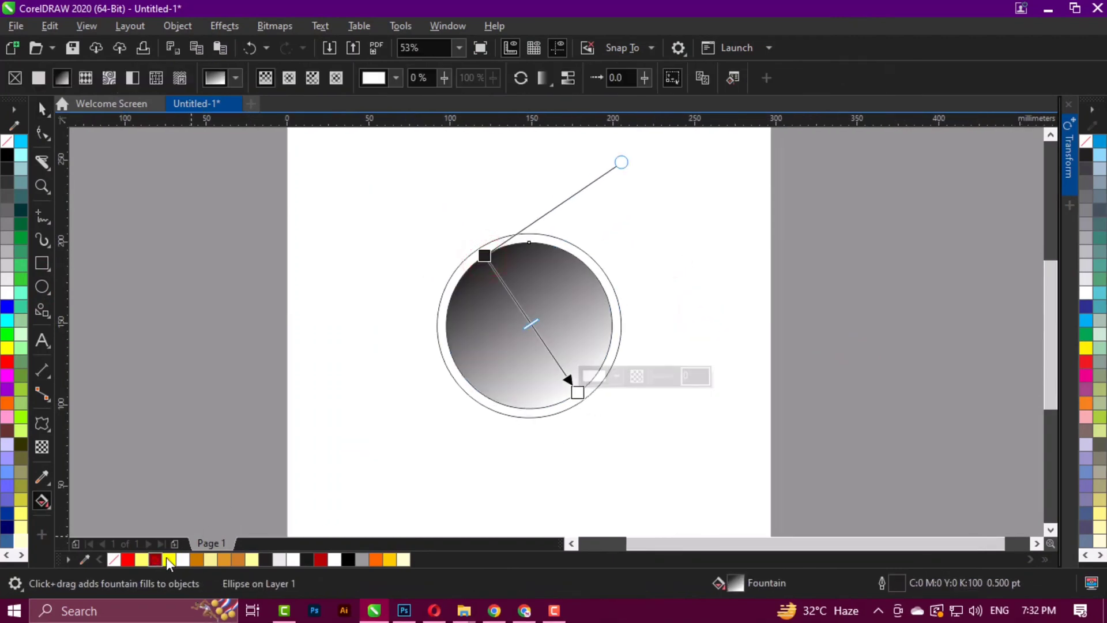
drag(485, 262, 484, 257)
drag(583, 403, 578, 394)
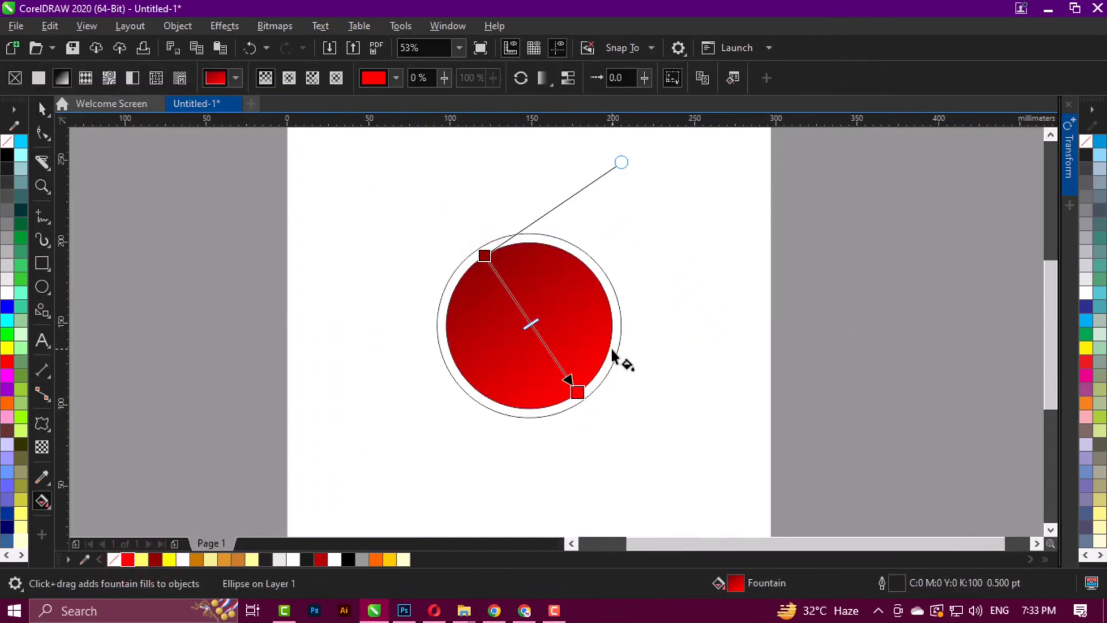
Apply a horizontal fountain fill to the outer circle with an orange start colour and a deep yellow stop at 26%
key(space)
key(space)
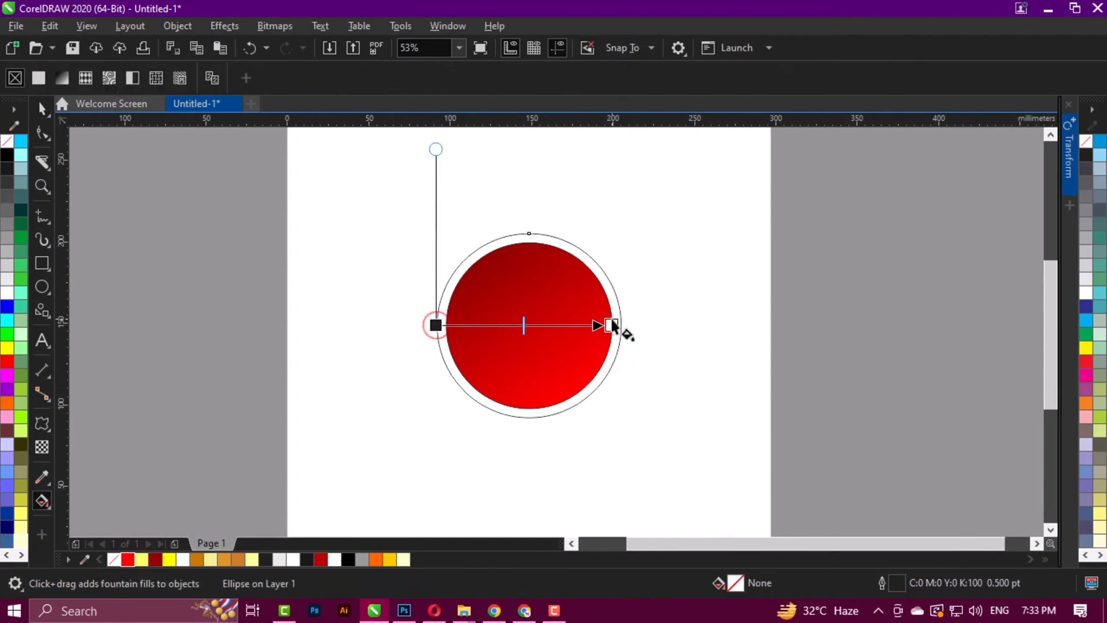
drag(613, 327, 620, 325)
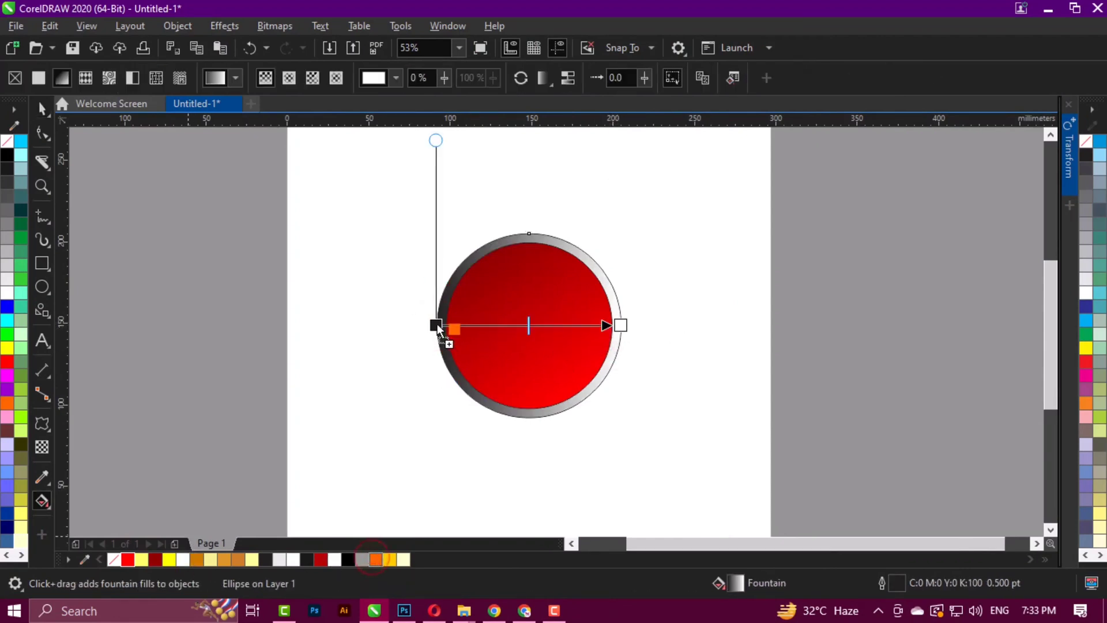
drag(437, 326, 486, 327)
double_click(484, 325)
scroll(514, 327, up, 1)
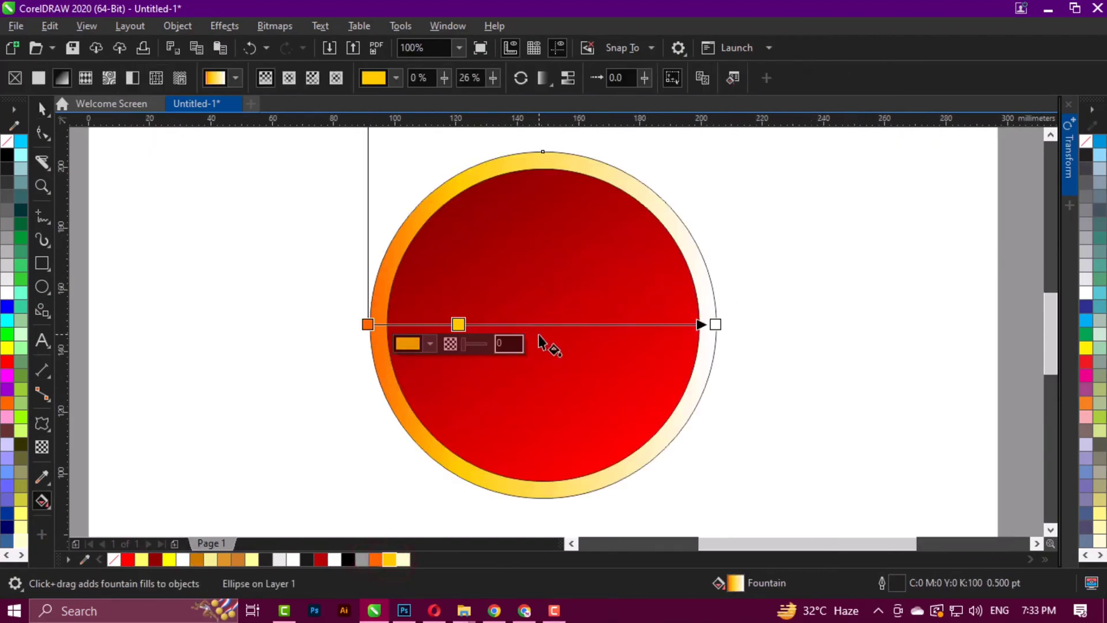
Add an orange stop at 52% and a deep yellow stop beyond it, and make the outer circle's end colour orange
double_click(549, 324)
drag(377, 559, 548, 324)
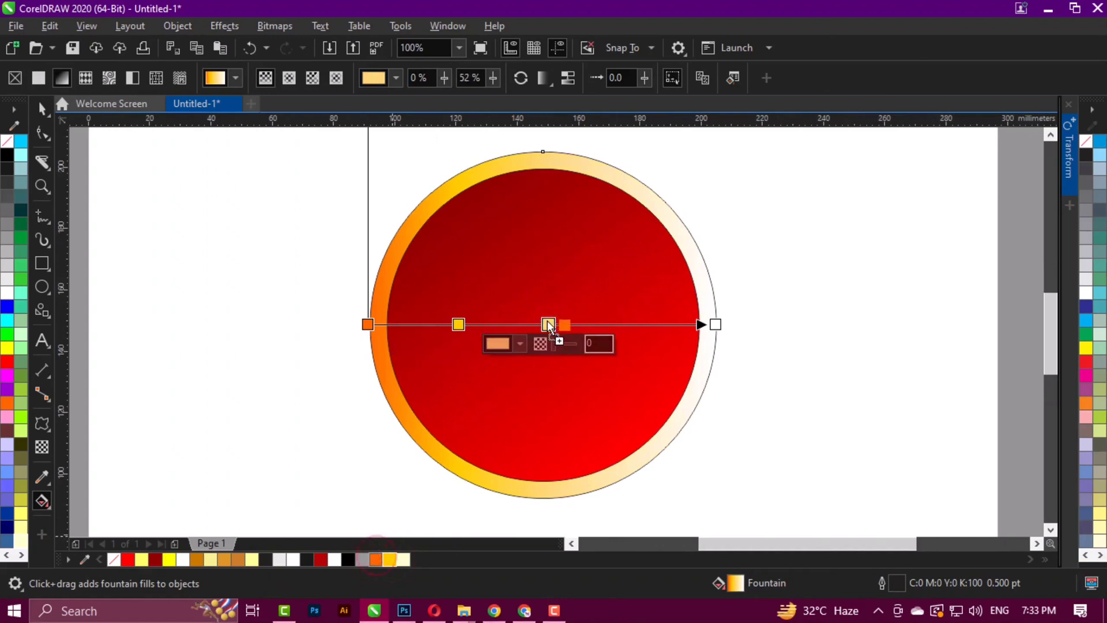
double_click(630, 324)
click(715, 324)
click(376, 560)
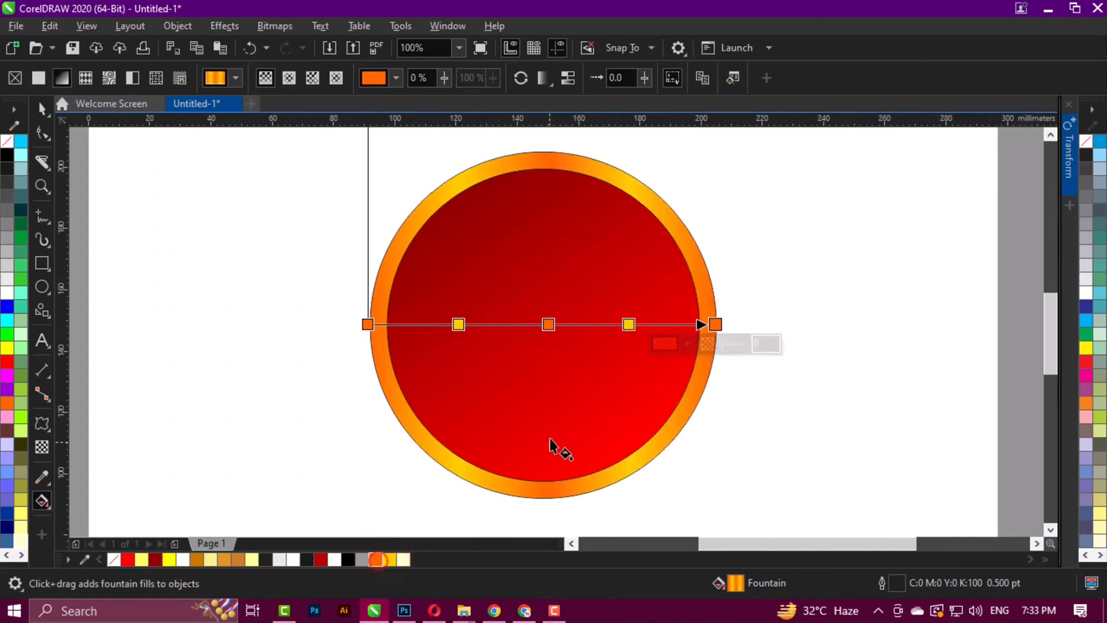
Remove the outlines from both circles
key(space)
scroll(506, 335, down, 1)
click(399, 224)
key(ctrl+a)
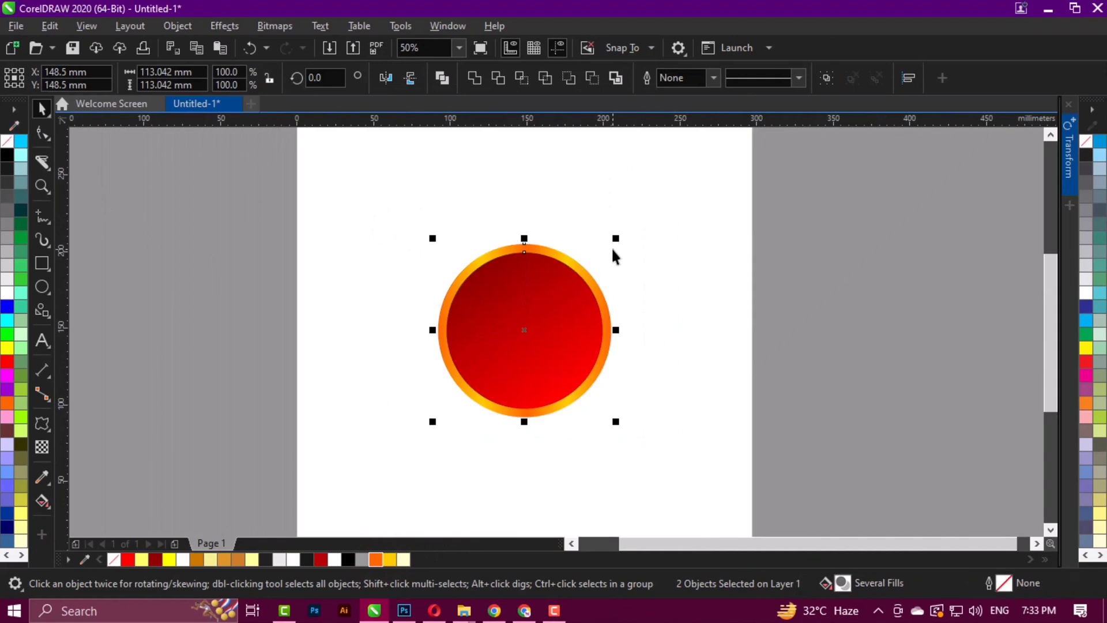
Draw an upright rectangle about 2.9 by 7.8 mm inside the red face's top edge and centre it horizontally on the face
key(F6)
scroll(646, 282, up, 1)
scroll(362, 227, up, 1)
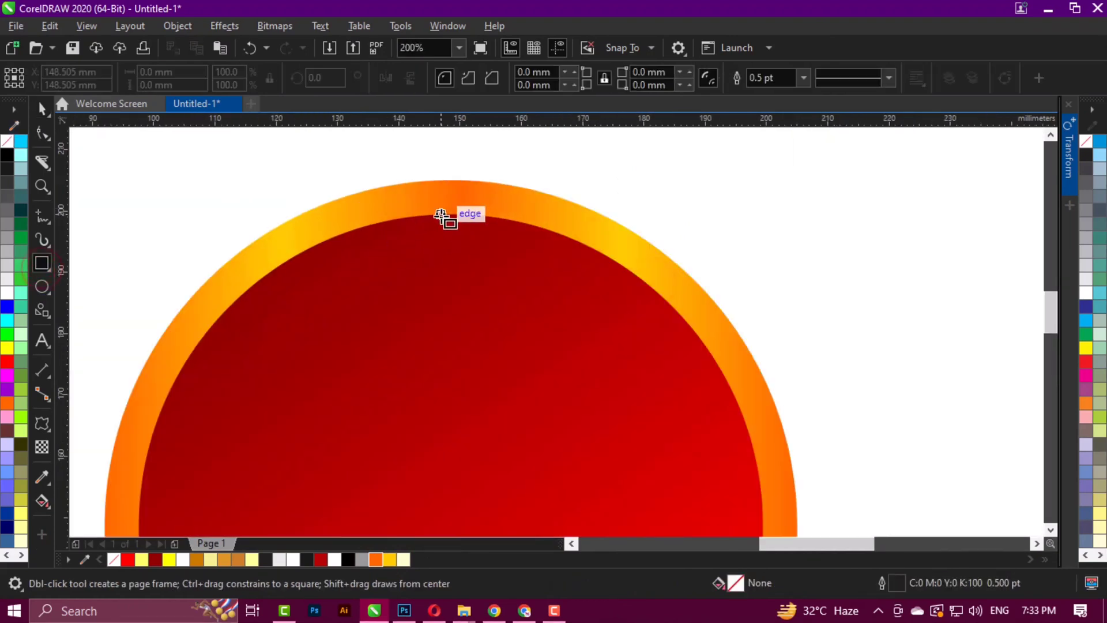
mouse_move(442, 214)
mouse_down()
mouse_move(459, 263)
mouse_move(466, 238)
mouse_up()
key(space)
click(486, 310)
click(641, 199)
click(443, 231)
Round the rectangle's corners fully to about 1.46 mm, fill it deep yellow (#FFCC00) and remove its outline
scroll(445, 227, up, 1)
key(F10)
key(space)
click(390, 560)
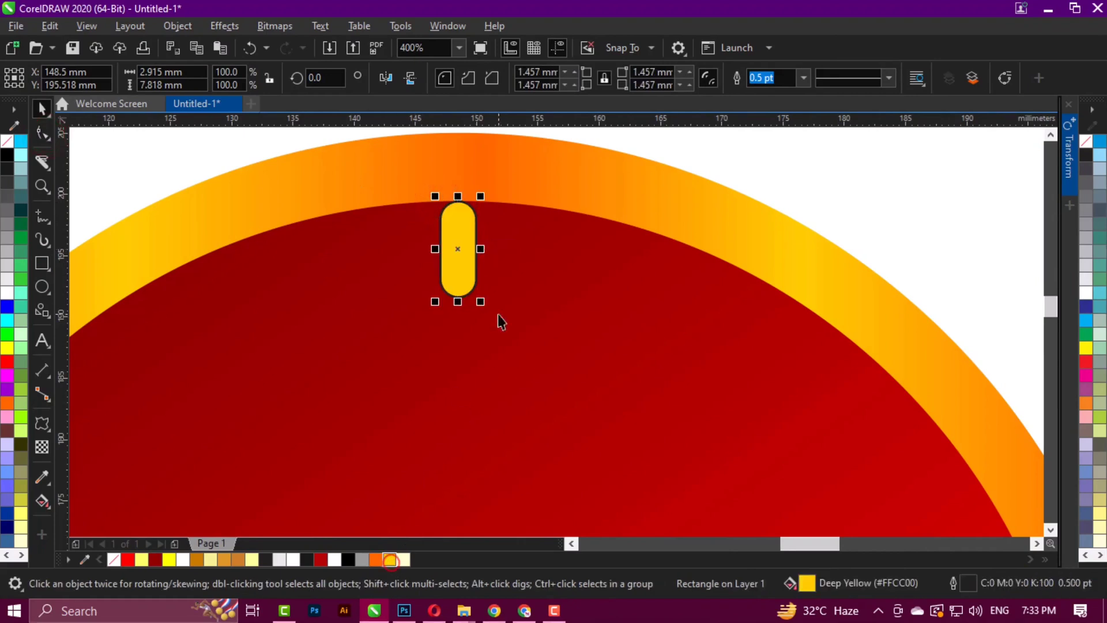
scroll(466, 295, down, 2)
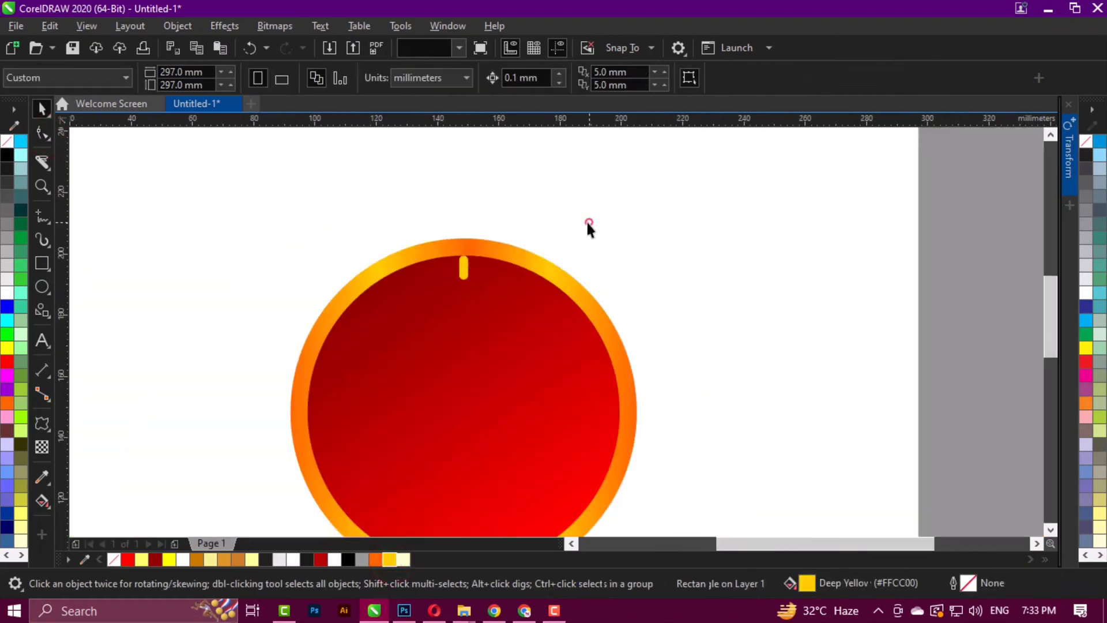
Shift the yellow marker slightly down from the ring and place its rotation centre at the dial's centre
scroll(440, 210, up, 2)
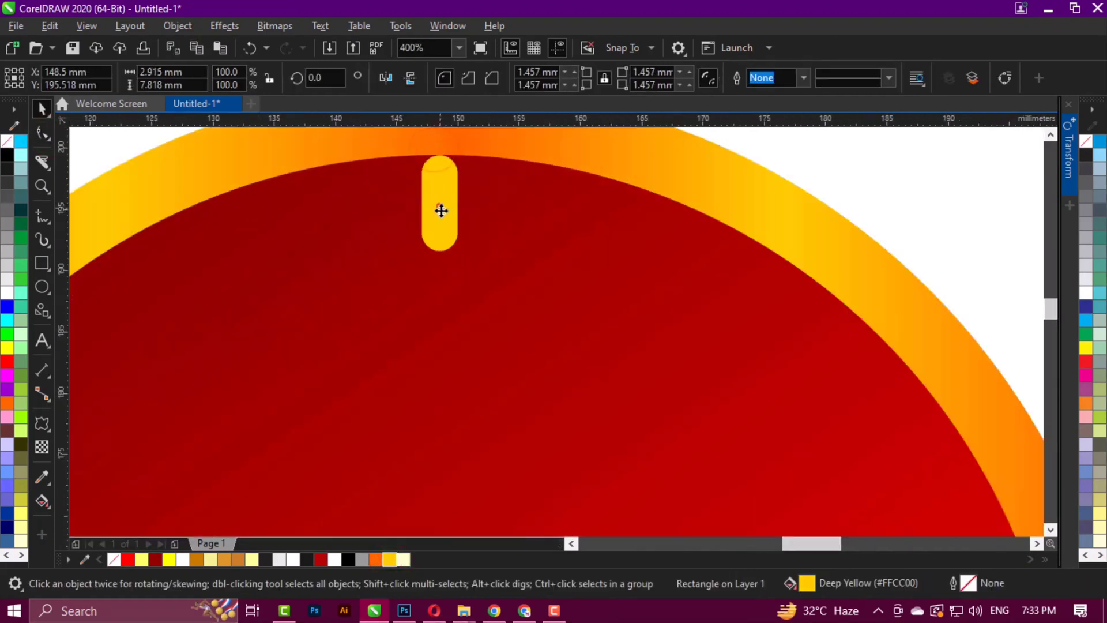
scroll(442, 217, down, 2)
click(441, 217)
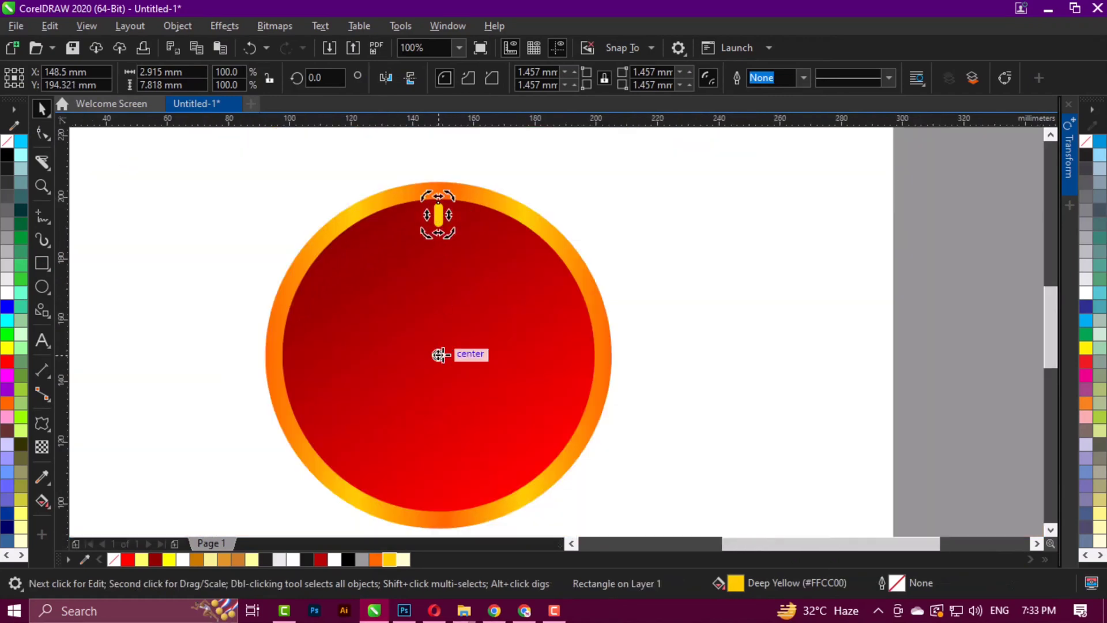
Create 11 copies of the marker rotated at 30° intervals around the dial's centre
click(1068, 167)
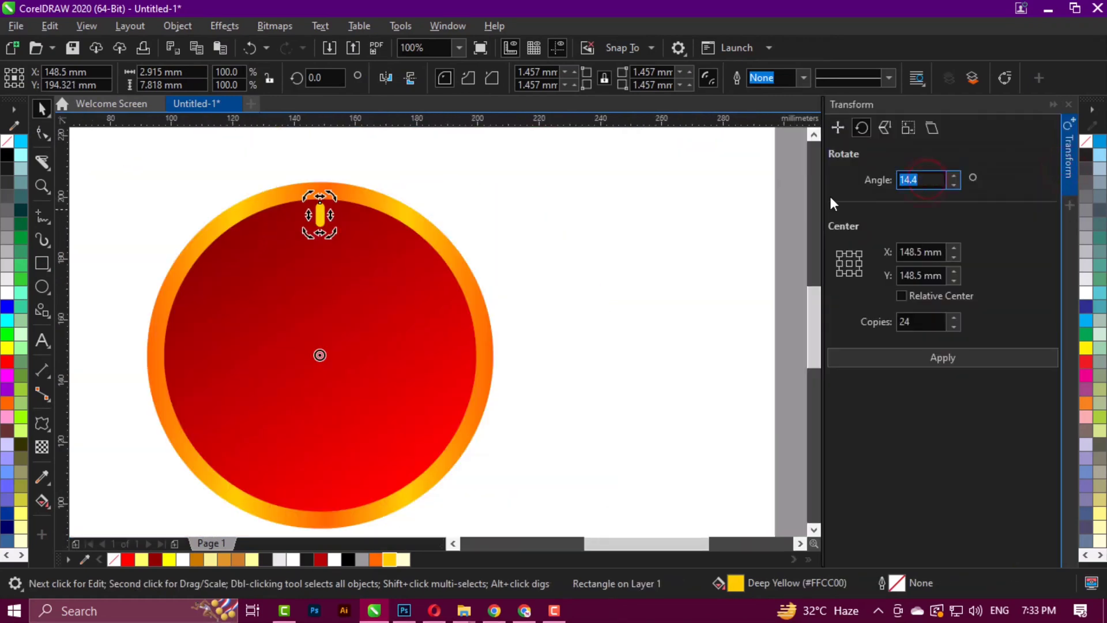
text(11)
key(Return)
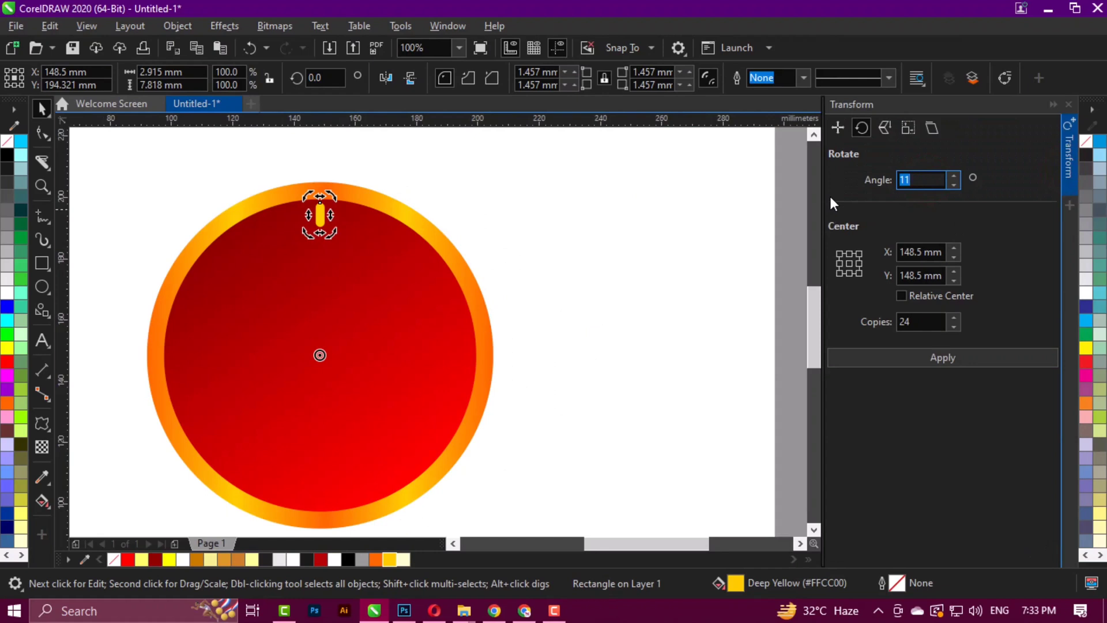
text(30)
click(917, 321)
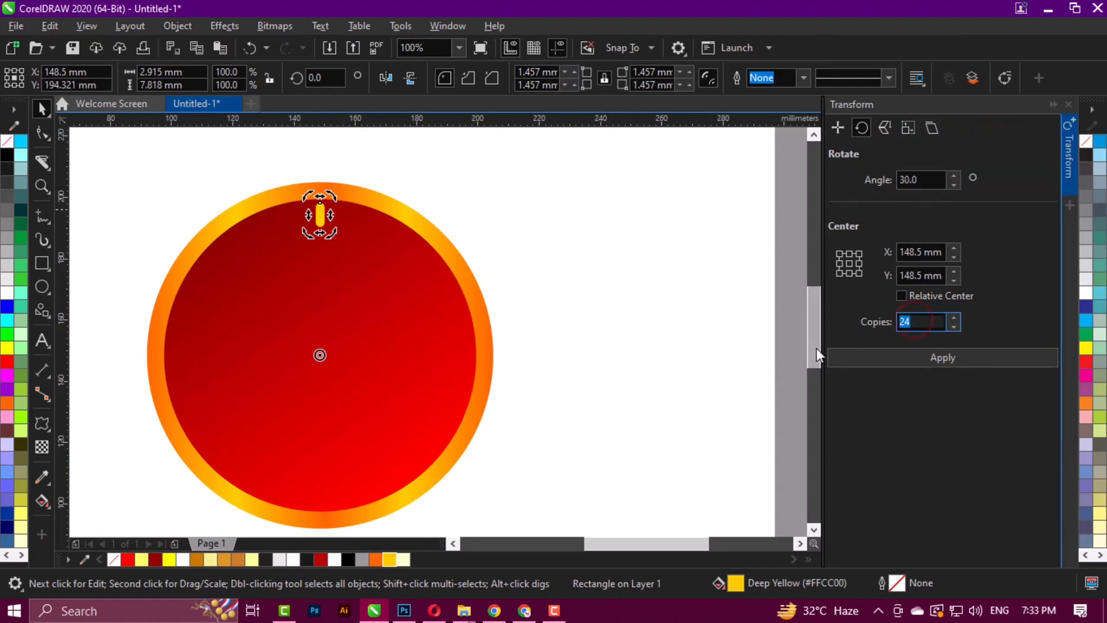
text(11)
key(Return)
click(481, 241)
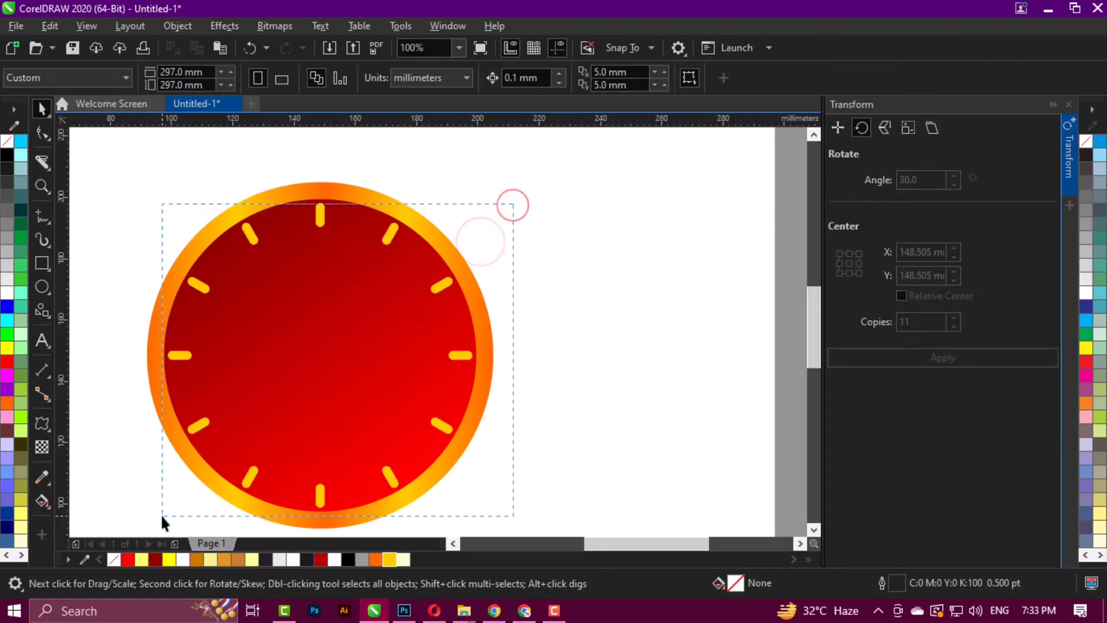
Group all the hour markers
drag(161, 515, 162, 515)
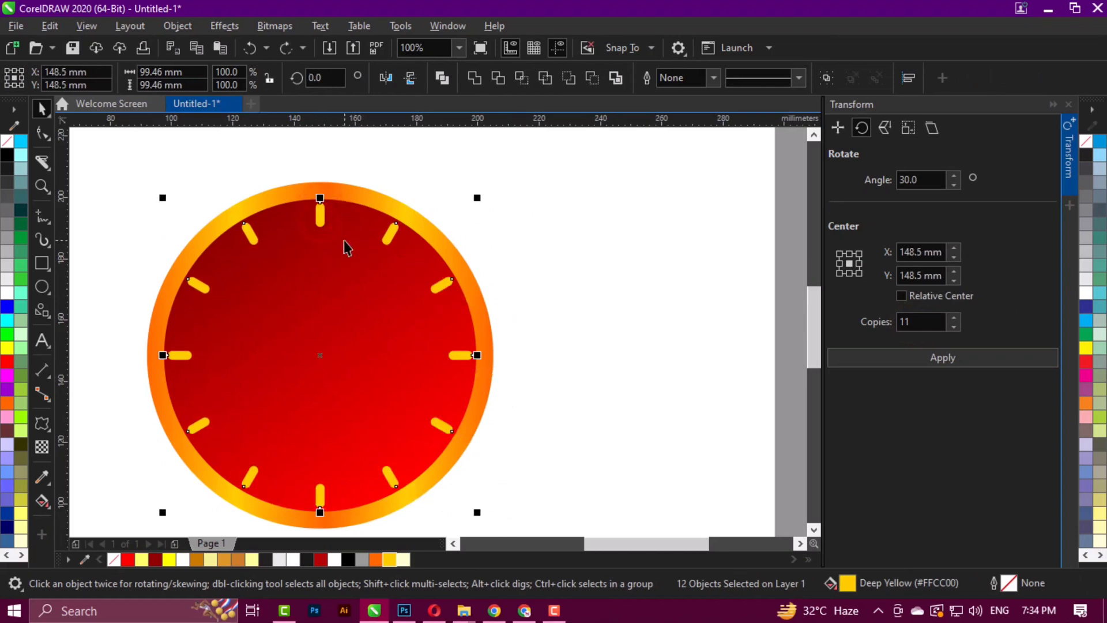
key(ctrl+g)
click(591, 156)
Draw a narrow rectangle about 1.1 mm wide over the top hour marker and centre it horizontally on the marker
click(42, 264)
scroll(320, 216, up, 2)
mouse_move(326, 215)
mouse_down()
mouse_move(334, 280)
mouse_move(312, 319)
mouse_up()
key(space)
shift+click(331, 305)
key(c)
click(508, 144)
Round the narrow rectangle into a tick about 5 mm long, fill it deep yellow and remove its outline
scroll(339, 260, up, 1)
click(312, 267)
click(42, 134)
drag(325, 192, 325, 223)
key(space)
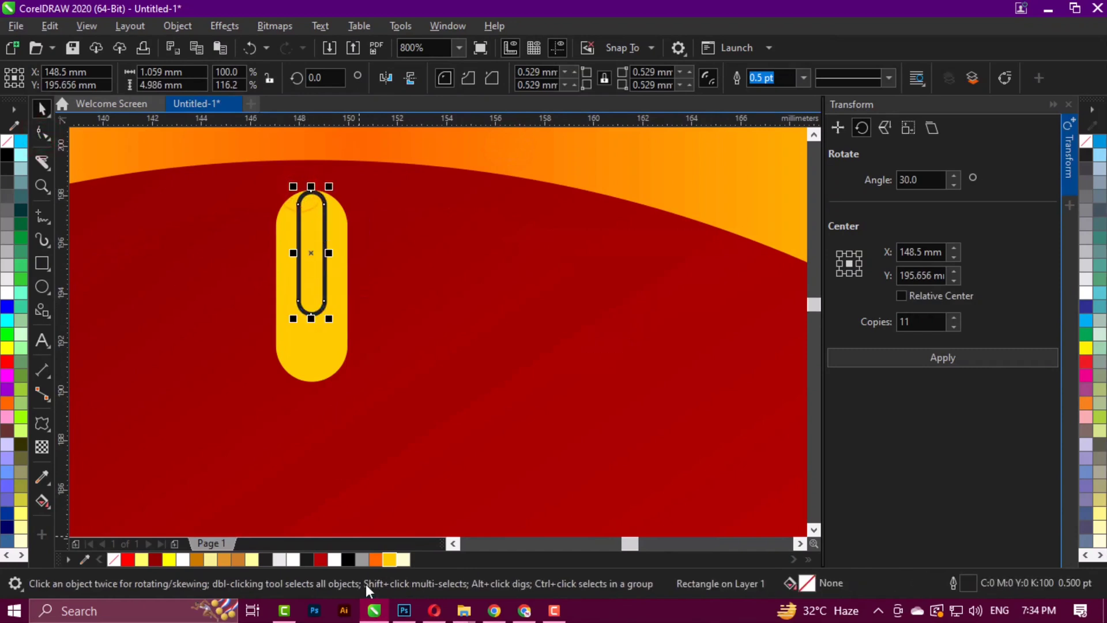
right_click(5, 139)
Create 59 copies of the thin tick at 6° intervals around the dial's centre, and select all the marks on the dial
scroll(304, 207, down, 3)
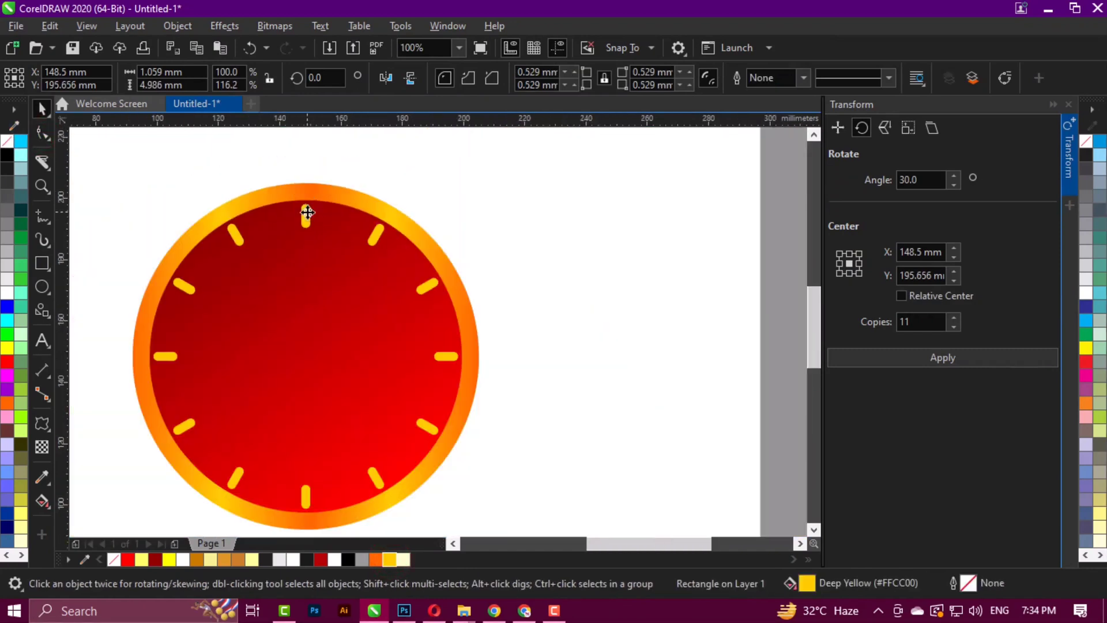
click(305, 212)
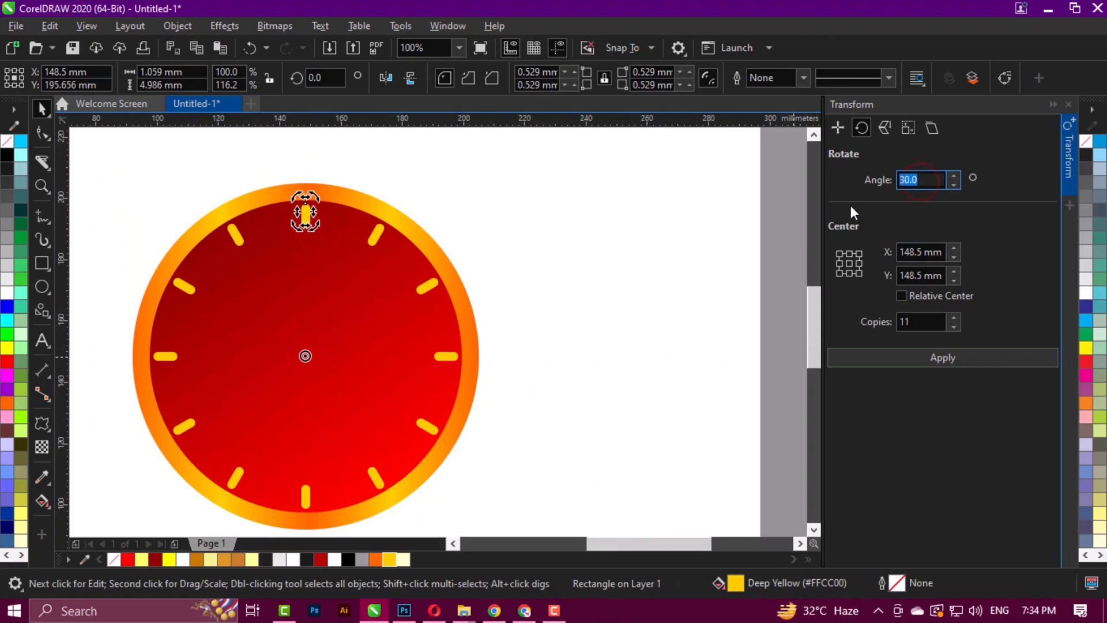
text(6)
click(911, 321)
text(59)
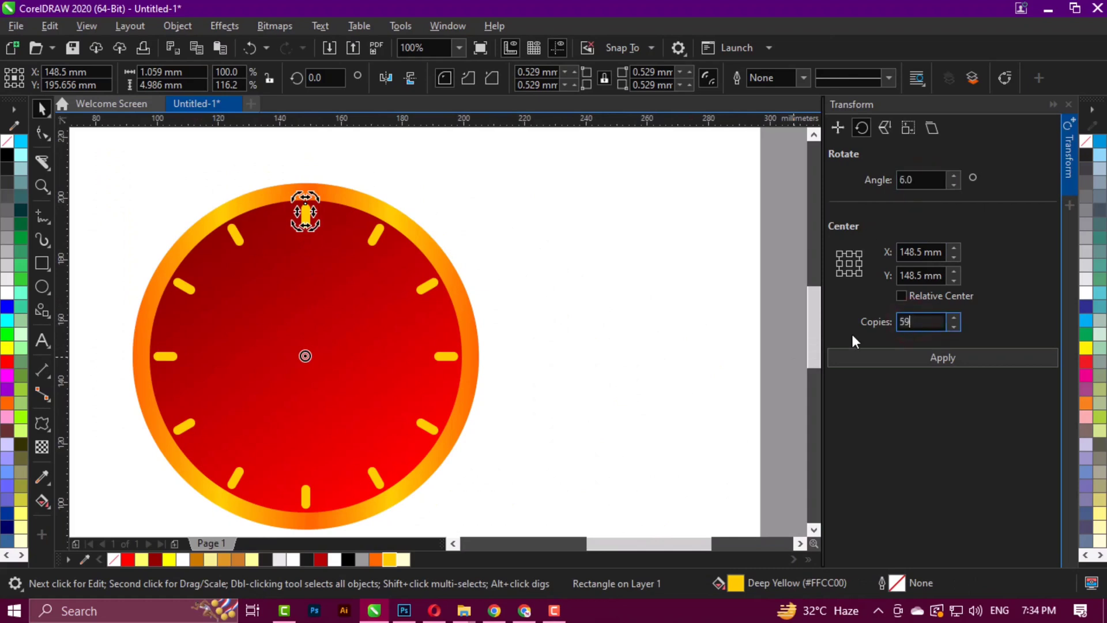
click(889, 358)
click(559, 220)
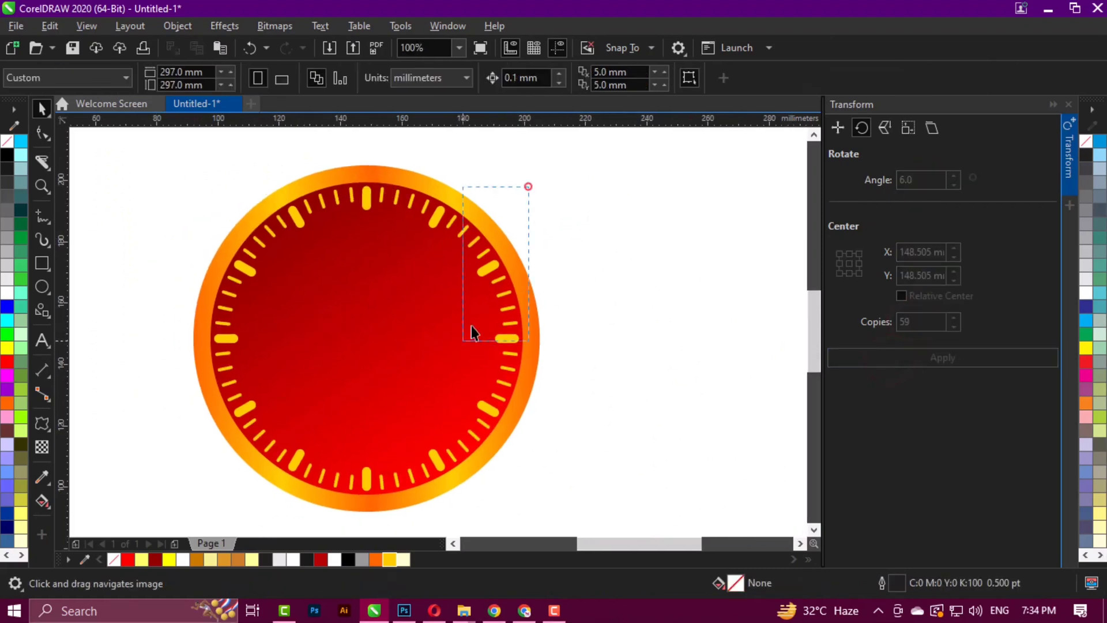
drag(472, 326, 199, 511)
drag(138, 489, 139, 489)
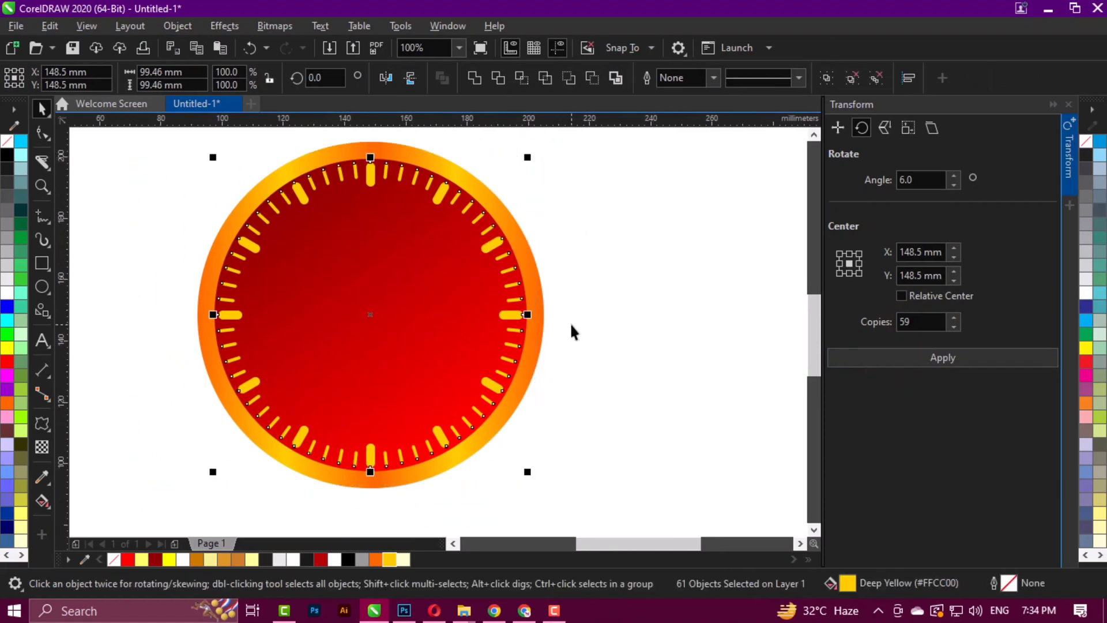
click(602, 297)
Draw a trapezoid clock hand about 5 by 41 mm, flip it so the wide end is up, and fill it orange (#FF6600)
click(42, 263)
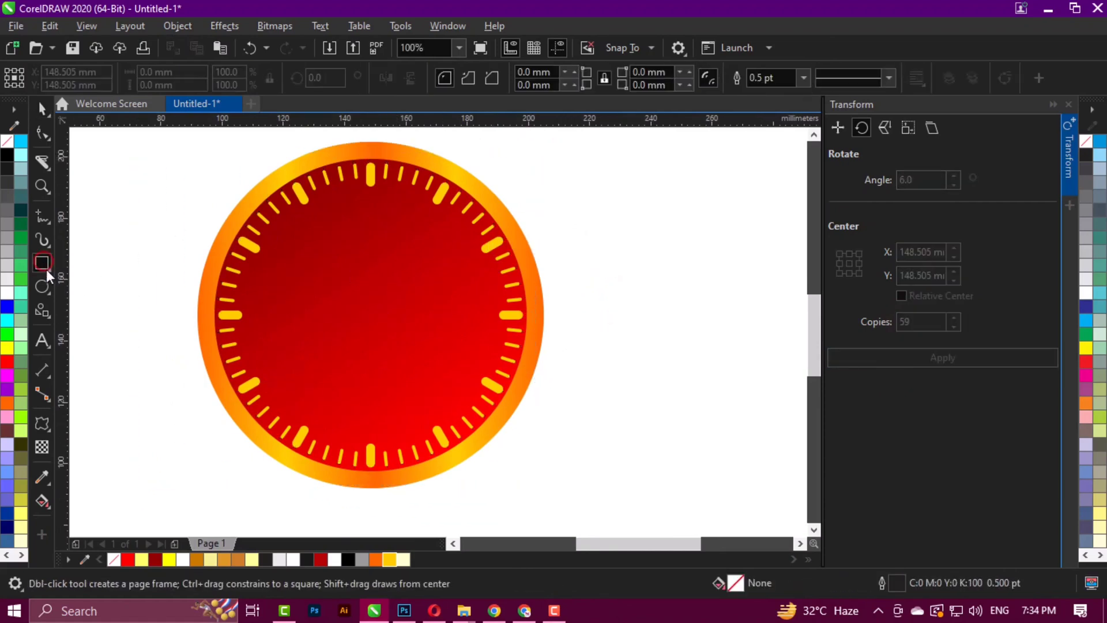
click(42, 310)
click(100, 363)
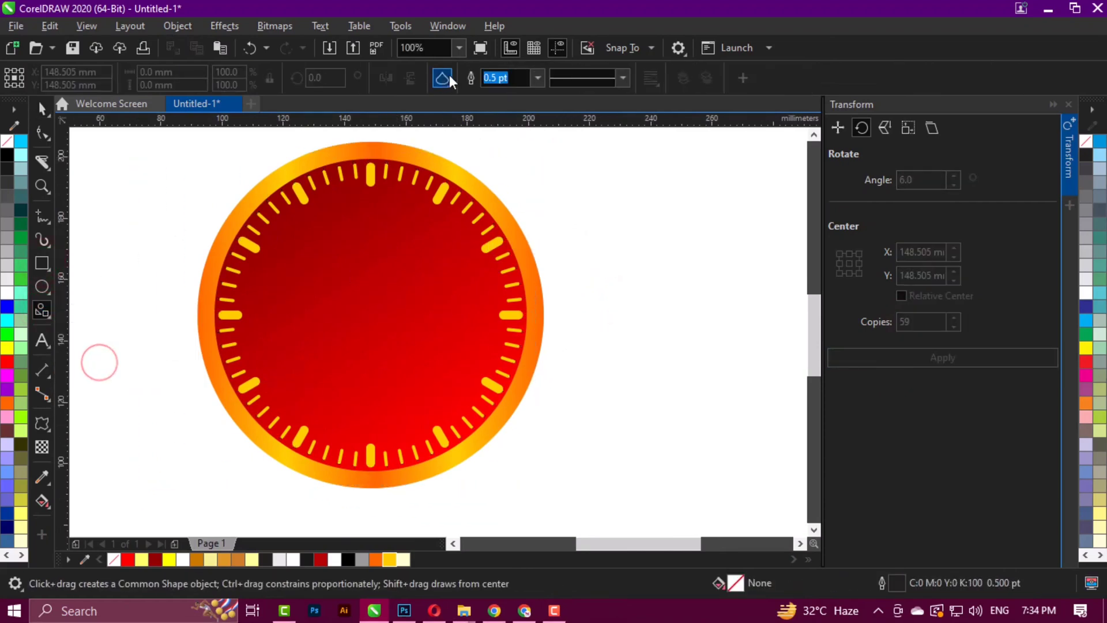
click(449, 76)
click(462, 118)
drag(353, 198, 378, 334)
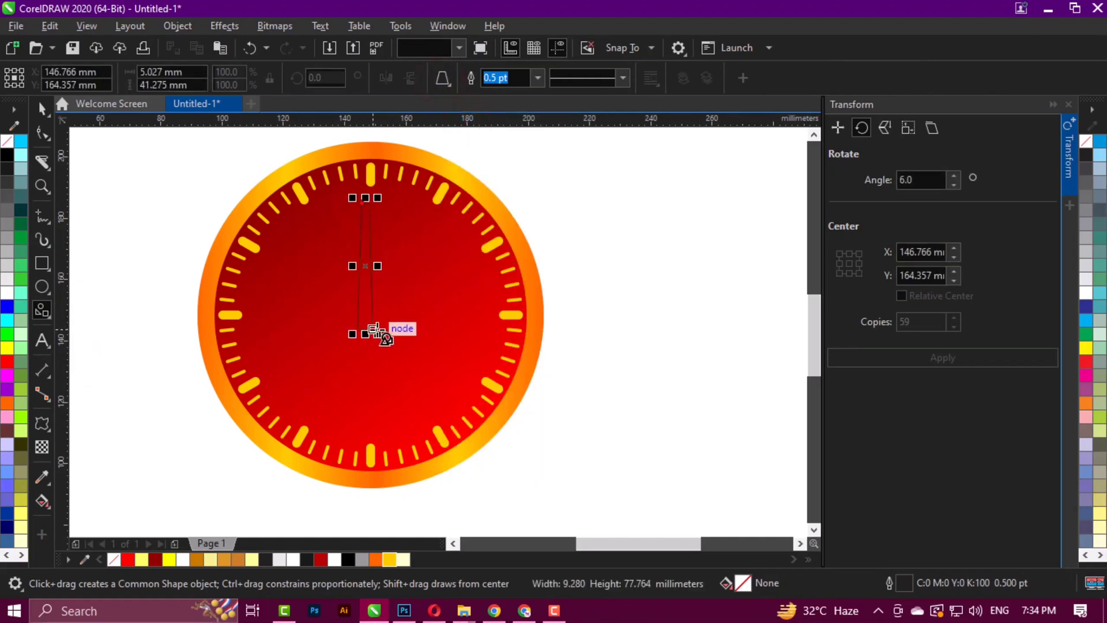
key(space)
scroll(400, 200, up, 2)
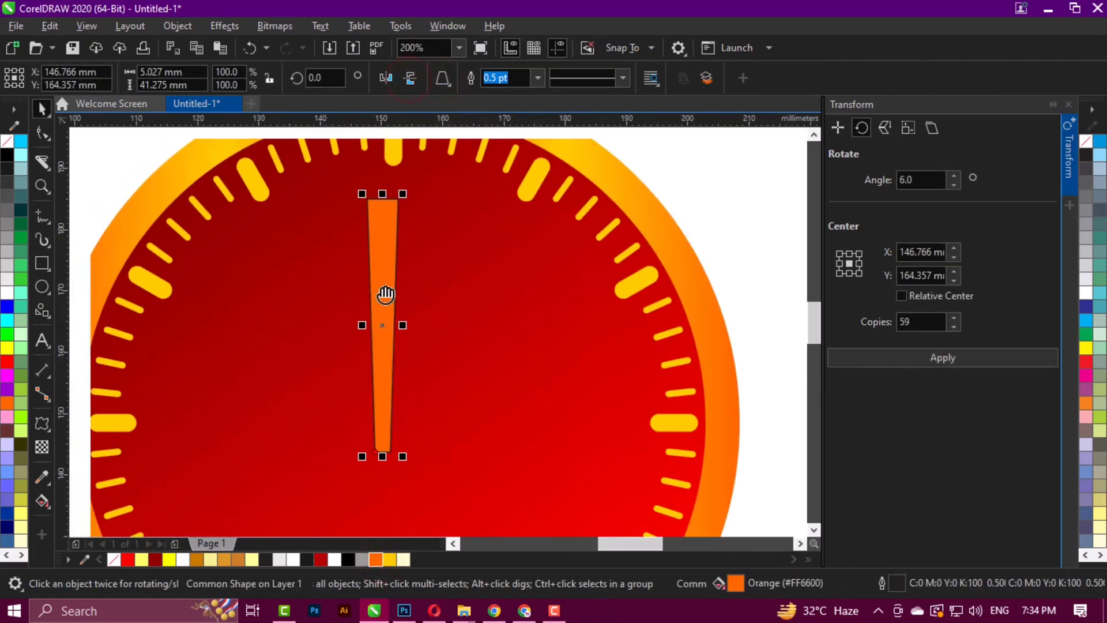
Narrow the clock hand to about 2.4 mm wide and centre it horizontally on the dial
scroll(418, 306, up, 2)
drag(411, 292, 388, 297)
scroll(404, 297, down, 1)
shift+click(728, 247)
key(c)
click(759, 217)
Move the hand aside and draw an outline-free orange circle about 5.4 mm in diameter at the dial's centre
drag(430, 368, 527, 302)
key(F7)
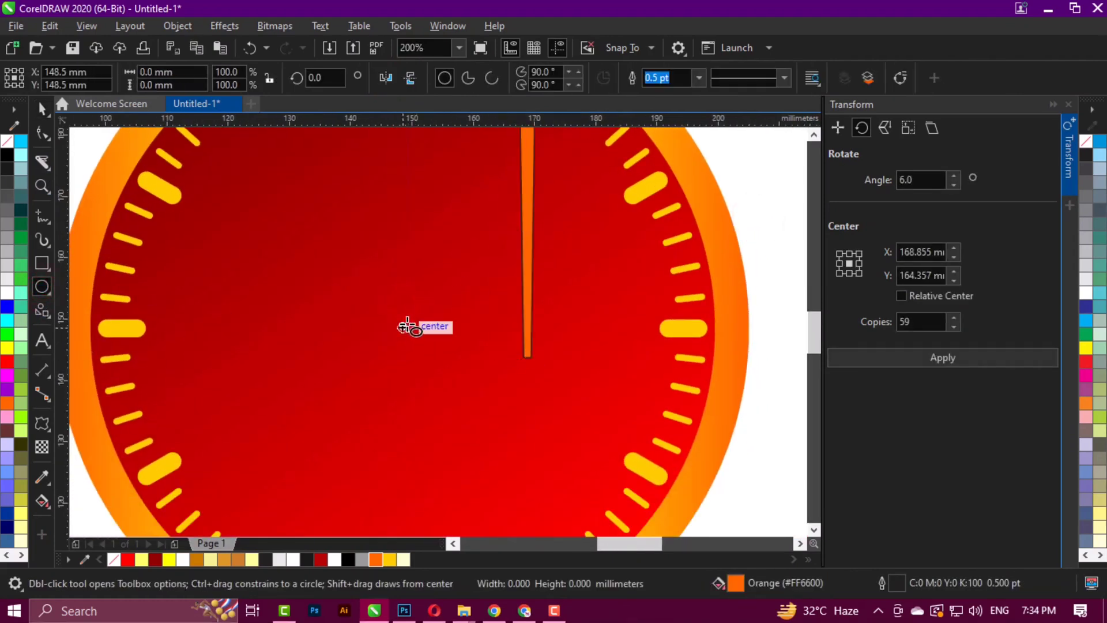
drag(402, 328, 419, 344)
key(space)
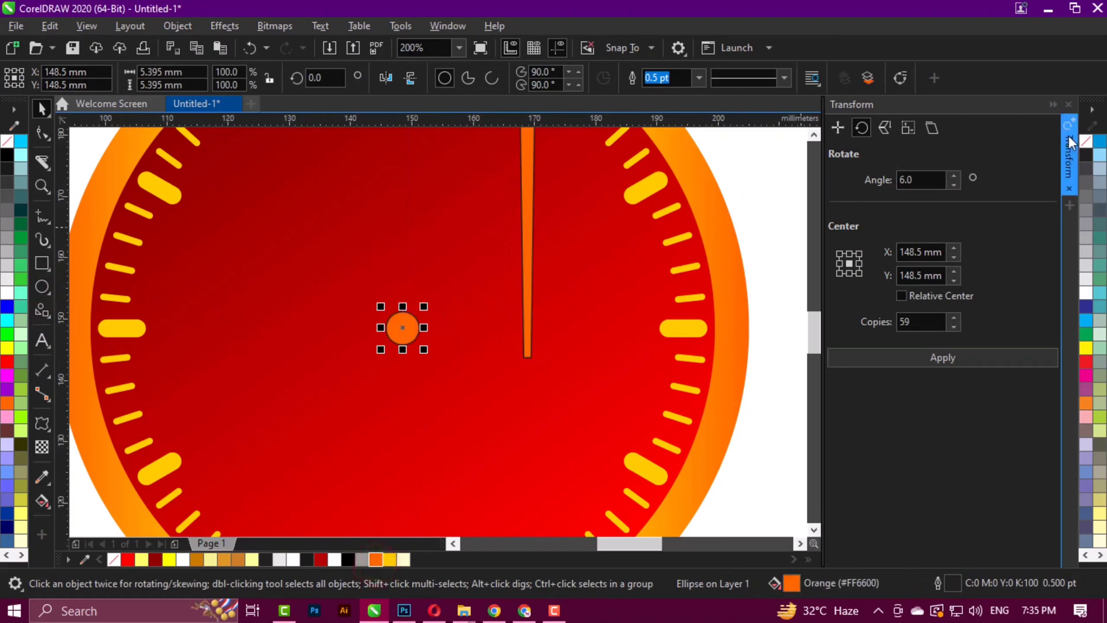
click(1055, 105)
scroll(401, 334, up, 1)
scroll(675, 287, up, 1)
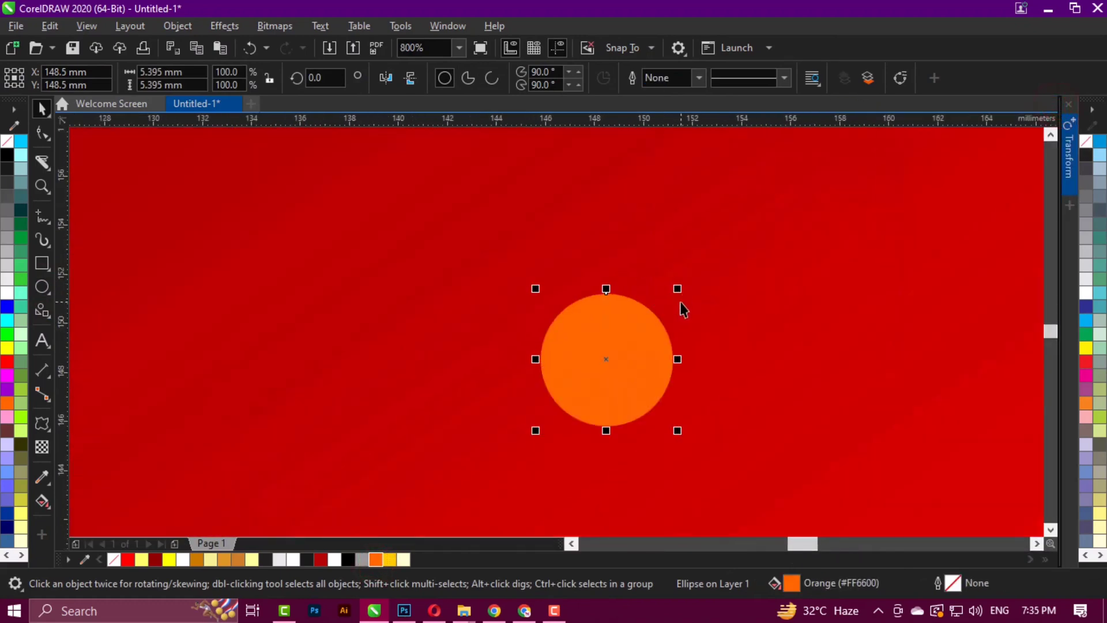
Fill the centre circle pale cream and add two smaller concentric copies, one dark and a deep yellow one about 2.4 mm across
click(404, 561)
drag(677, 288, 642, 317)
right_click(660, 299)
click(312, 560)
right_click(642, 317)
click(390, 560)
scroll(403, 301, down, 2)
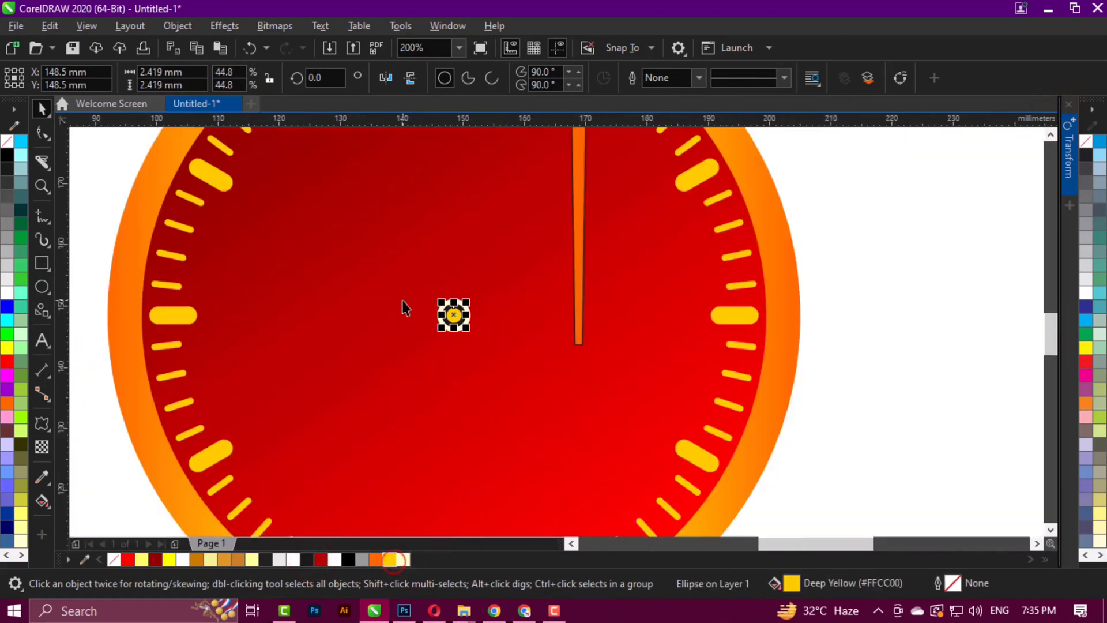
Group the three concentric circles at the dial's centre
middle_click(402, 302)
drag(861, 256, 410, 412)
right_click(439, 321)
click(500, 211)
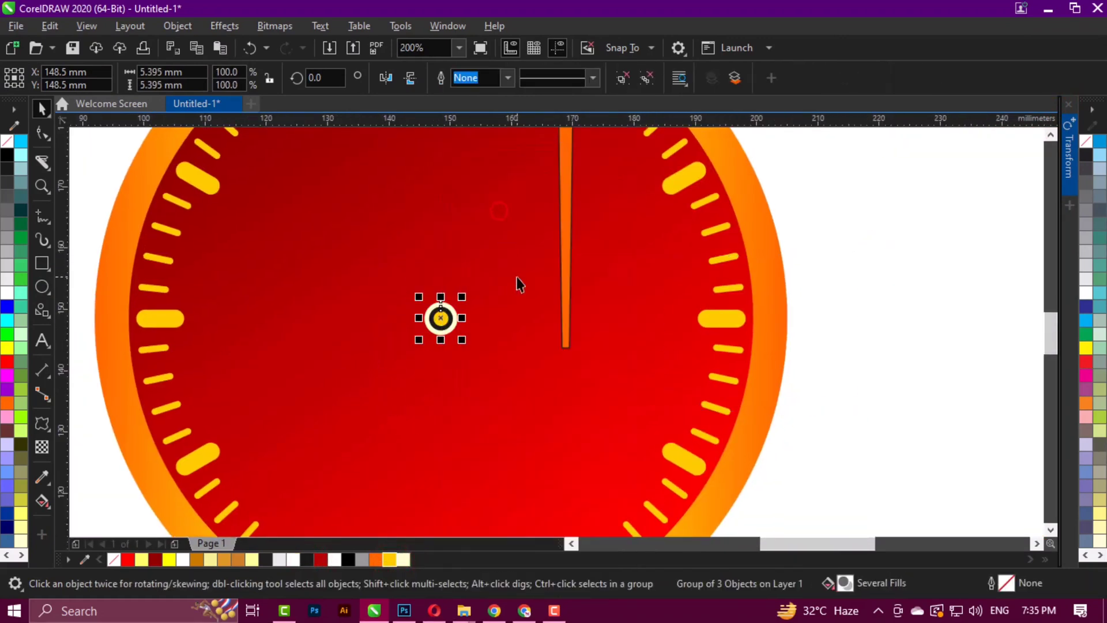
Centre the clock hand horizontally on the grouped hub circles
click(569, 271)
shift+click(439, 318)
key(c)
click(798, 312)
Convert the trapezoid clock hand to curves
middle_click(463, 285)
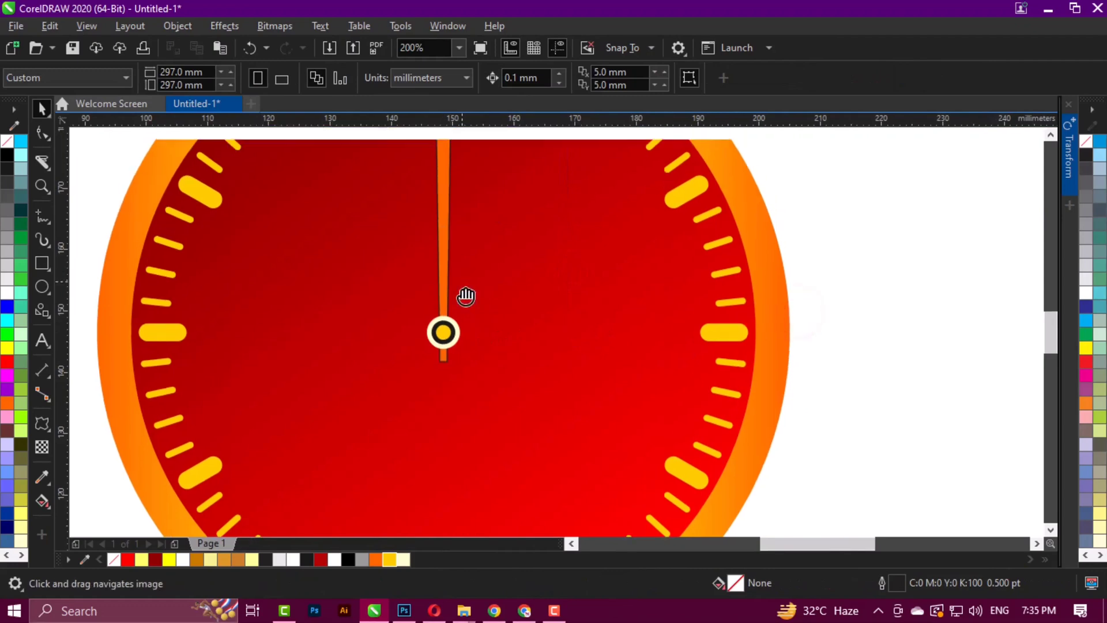
scroll(450, 240, up, 2)
click(450, 246)
right_click(450, 247)
click(502, 149)
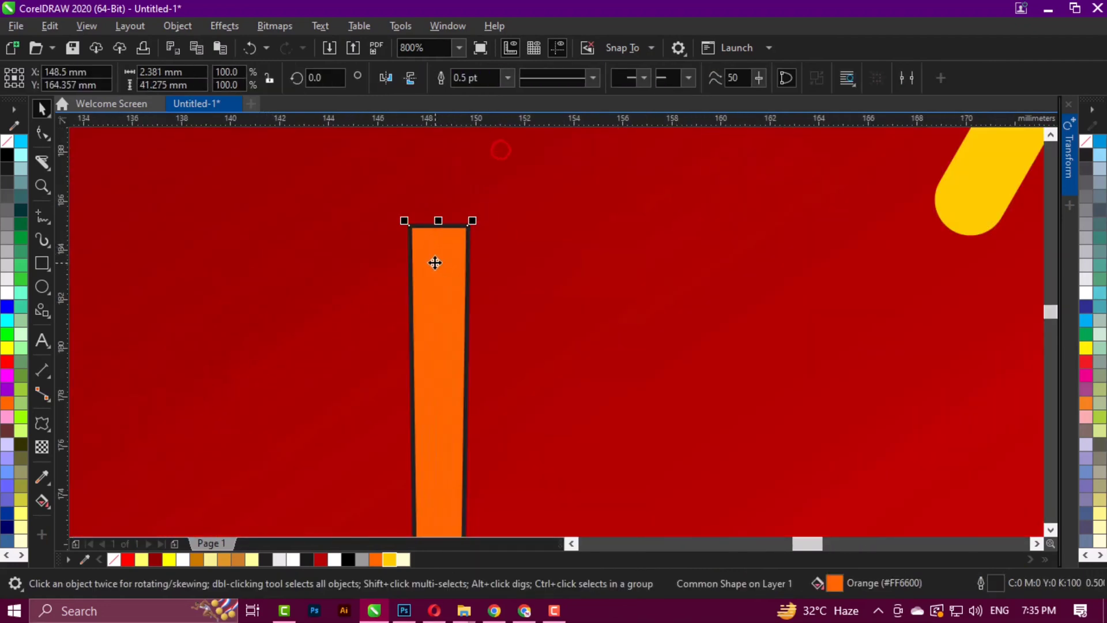
Add a node midway along the clock hand's top edge and raise it about 1.6 mm into a pointed tip
double_click(434, 260)
double_click(438, 226)
drag(437, 225, 438, 190)
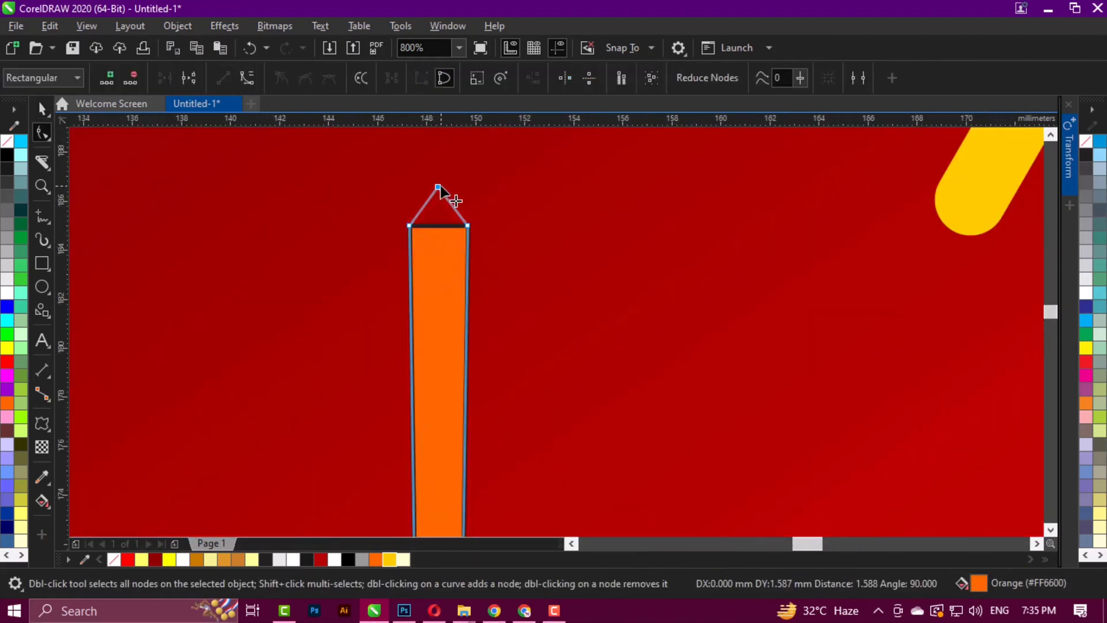
key(space)
key(space)
scroll(438, 231, up, 2)
click(432, 190)
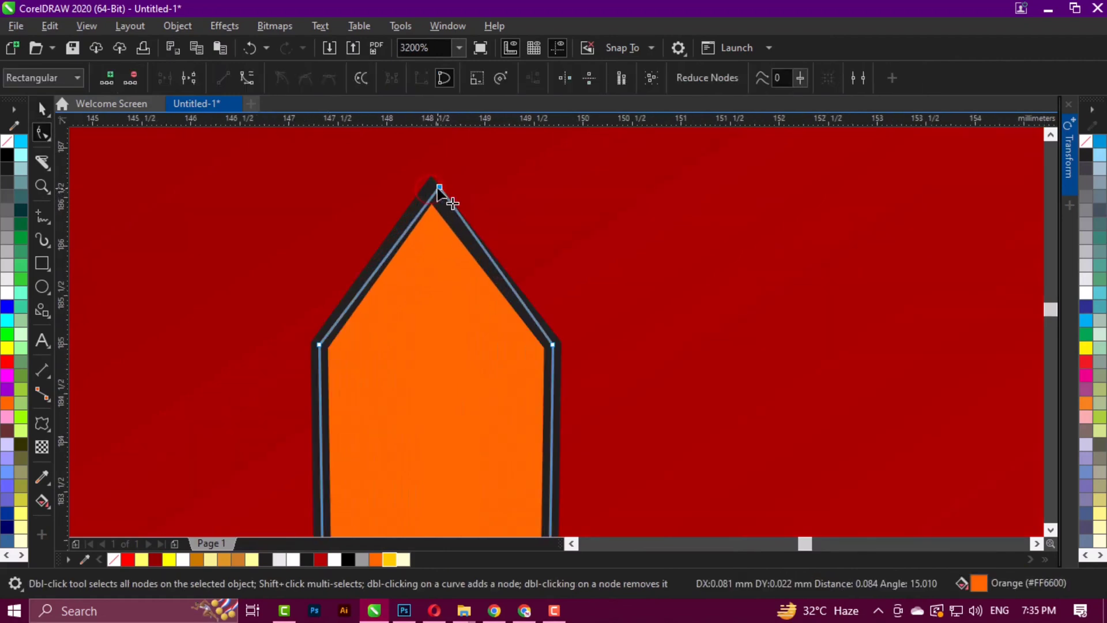
key(space)
scroll(439, 191, down, 4)
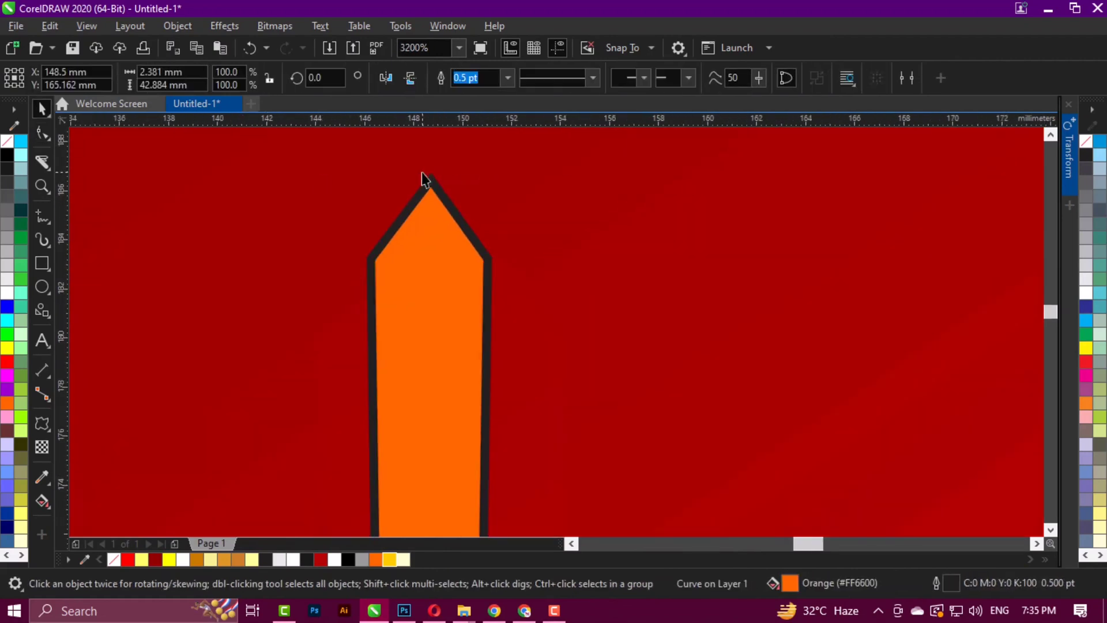
Draw a vertical line through the hand from its tip past its lower end, and move both beside the hub
key(space)
scroll(440, 199, up, 1)
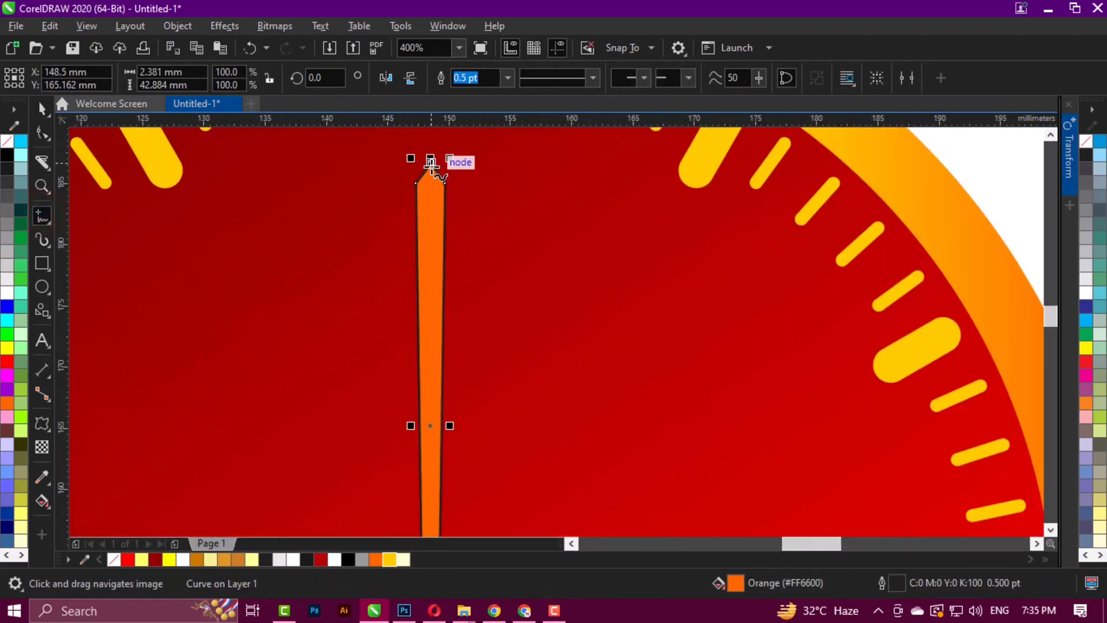
click(432, 166)
drag(434, 416, 436, 202)
drag(448, 452, 447, 312)
click(436, 389)
key(space)
drag(446, 224, 446, 413)
shift+click(441, 336)
drag(442, 335, 558, 342)
drag(558, 342, 515, 214)
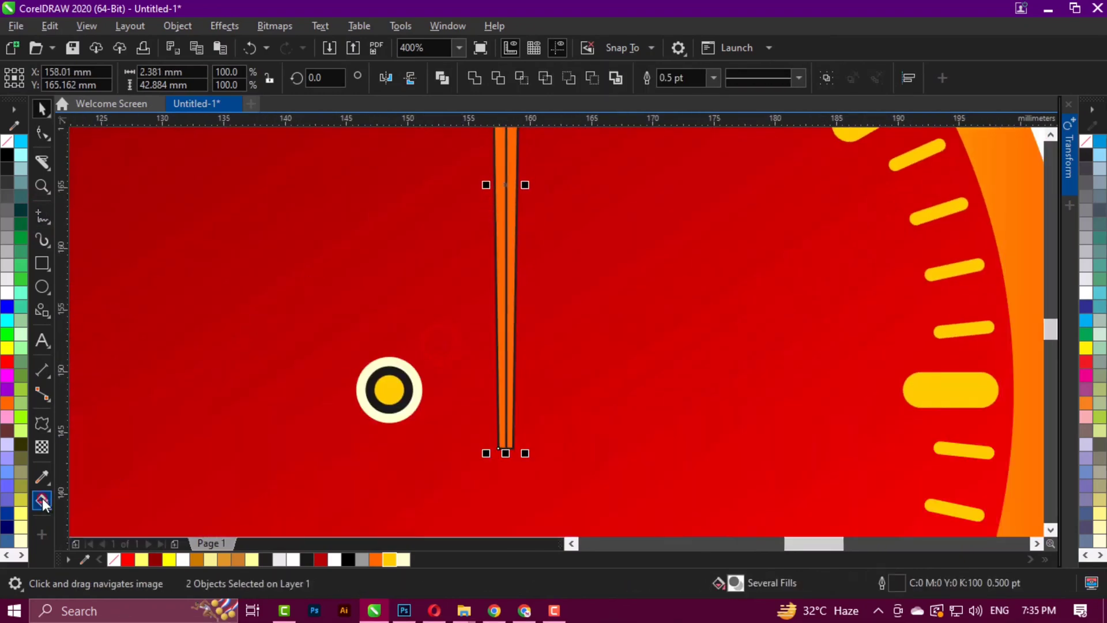
Fill the right half of the divided hand as a separate shape and shift the hand farther from the hub
click(42, 501)
click(512, 265)
key(space)
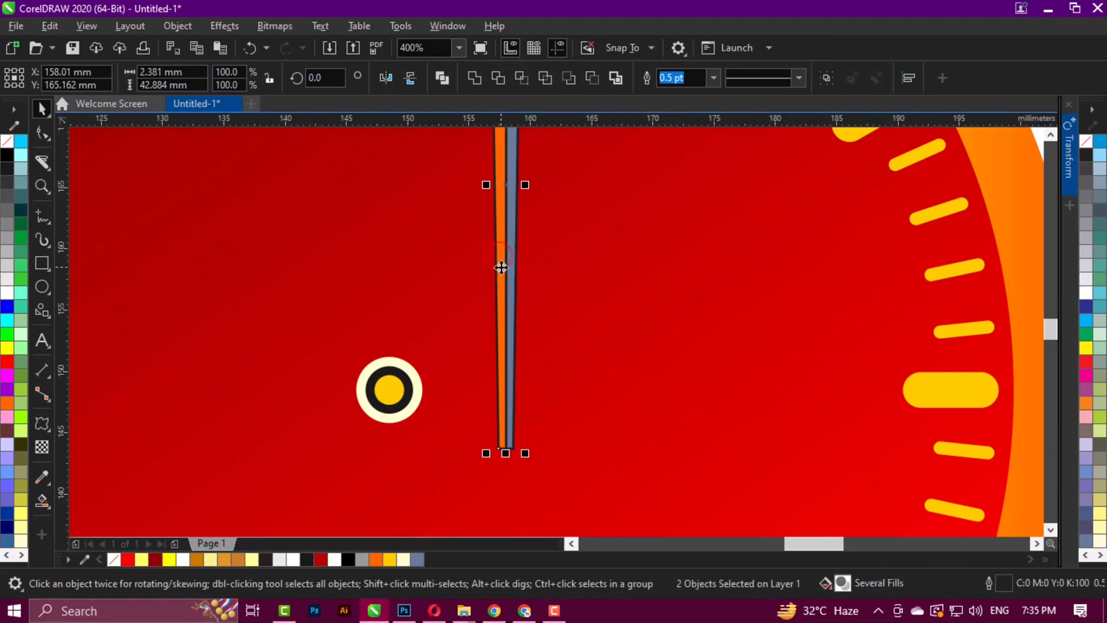
drag(501, 267, 567, 268)
scroll(477, 363, down, 1)
key(Escape)
scroll(529, 231, up, 1)
Fill the hand's right half deep yellow and its left half pale cream, and remove both outlines
click(524, 240)
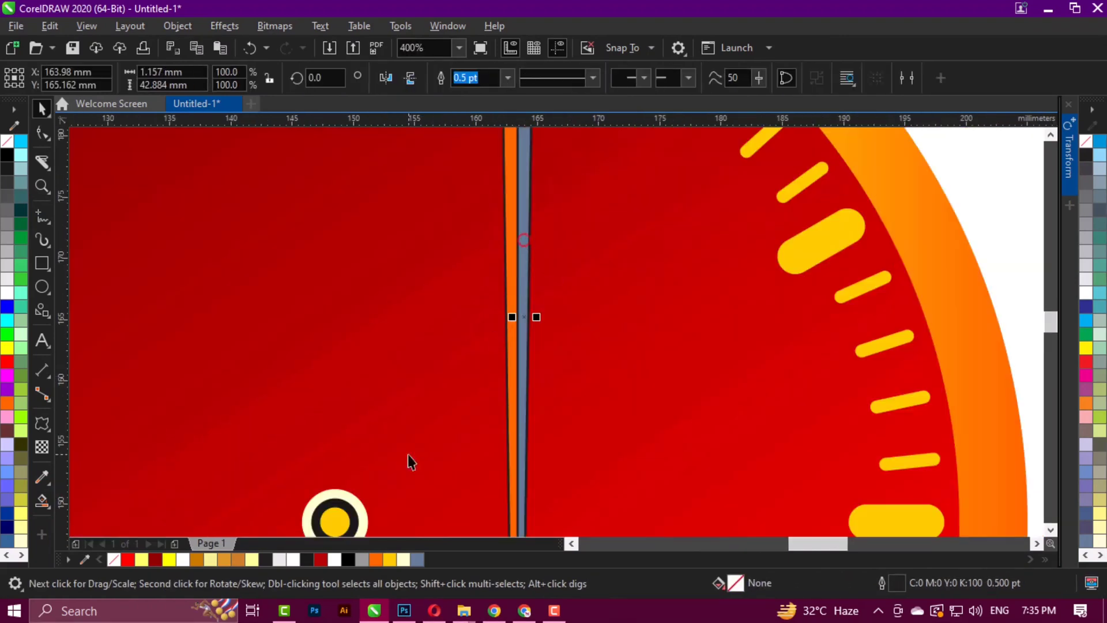
click(392, 558)
click(510, 240)
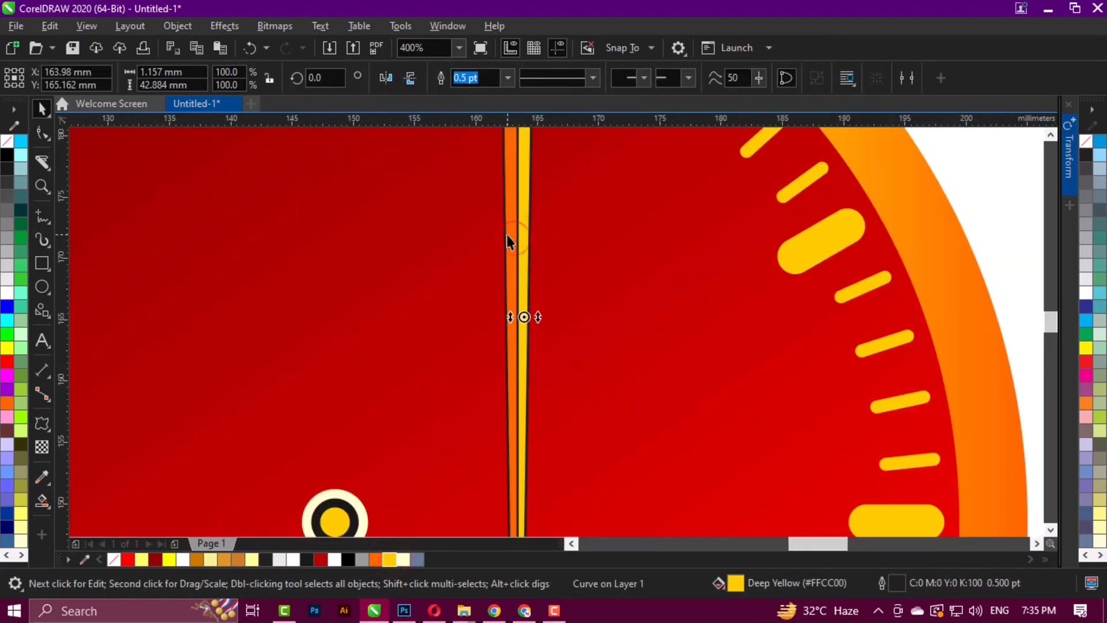
click(403, 559)
shift+click(526, 314)
right_click(1087, 142)
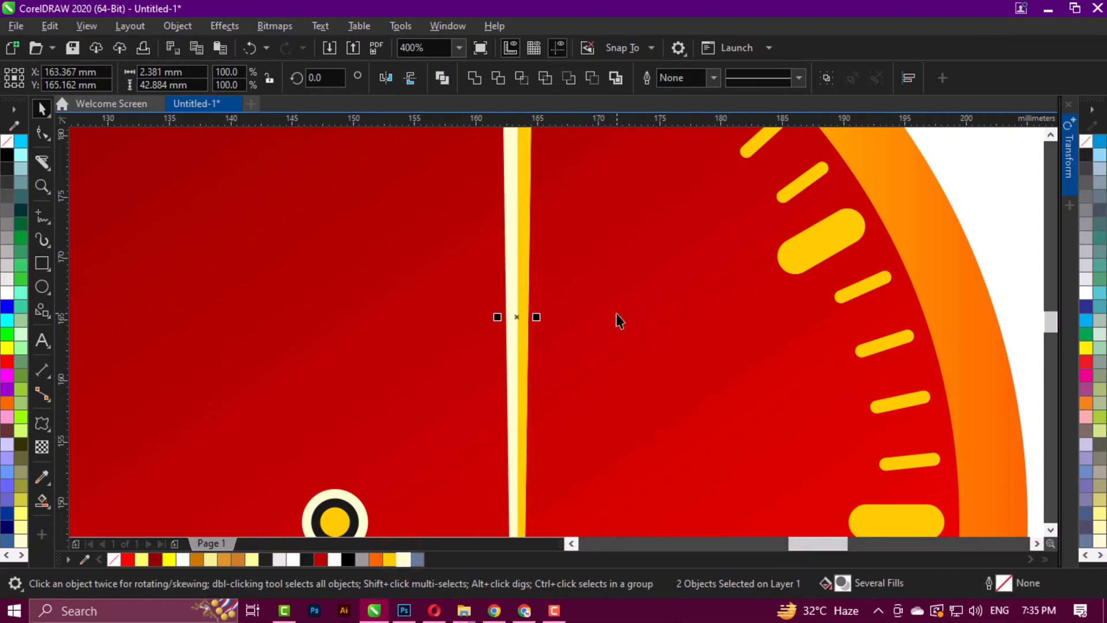
Group the two hand halves and centre the group horizontally on the hub
scroll(577, 310, down, 1)
drag(575, 311, 596, 312)
key(ctrl+g)
shift+click(482, 408)
key(c)
click(871, 304)
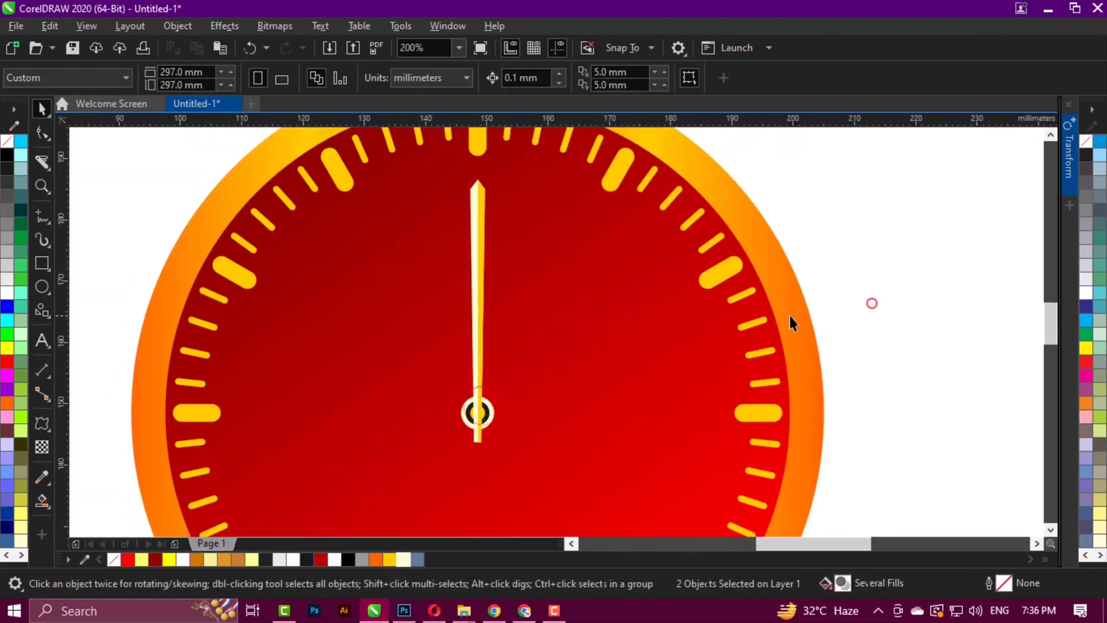
Duplicate the hand to the right of the original and resize the copy to about 2.8 mm wide and 40.6 mm tall
drag(539, 386, 548, 428)
click(488, 243)
drag(496, 380, 523, 419)
right_click(523, 412)
scroll(520, 478, up, 1)
drag(553, 339, 553, 444)
scroll(545, 279, up, 1)
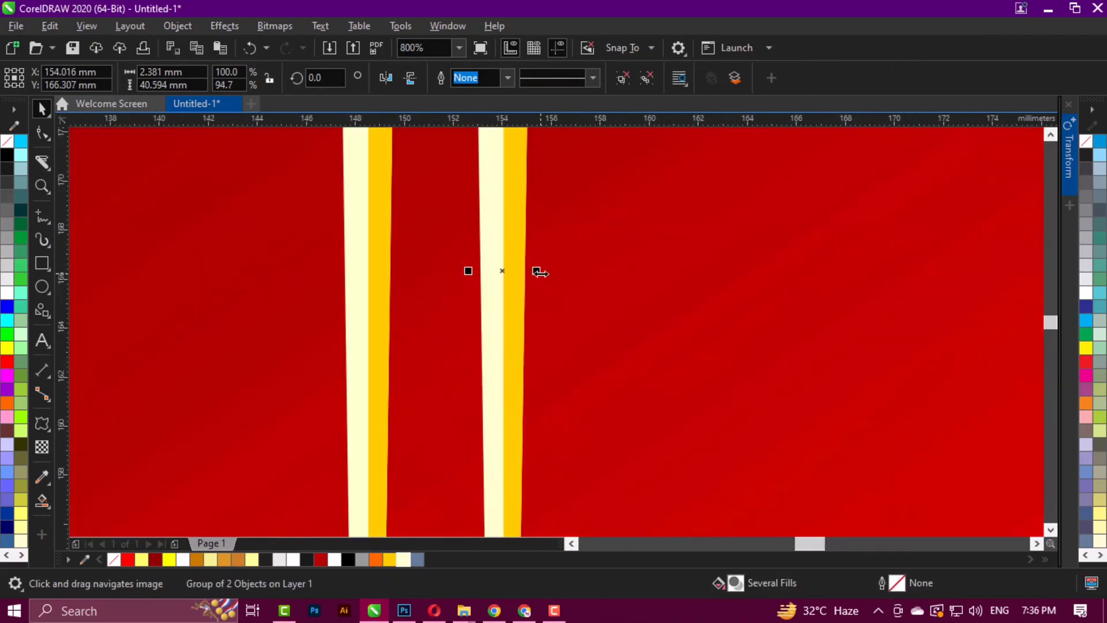
drag(538, 272, 549, 275)
scroll(549, 274, down, 2)
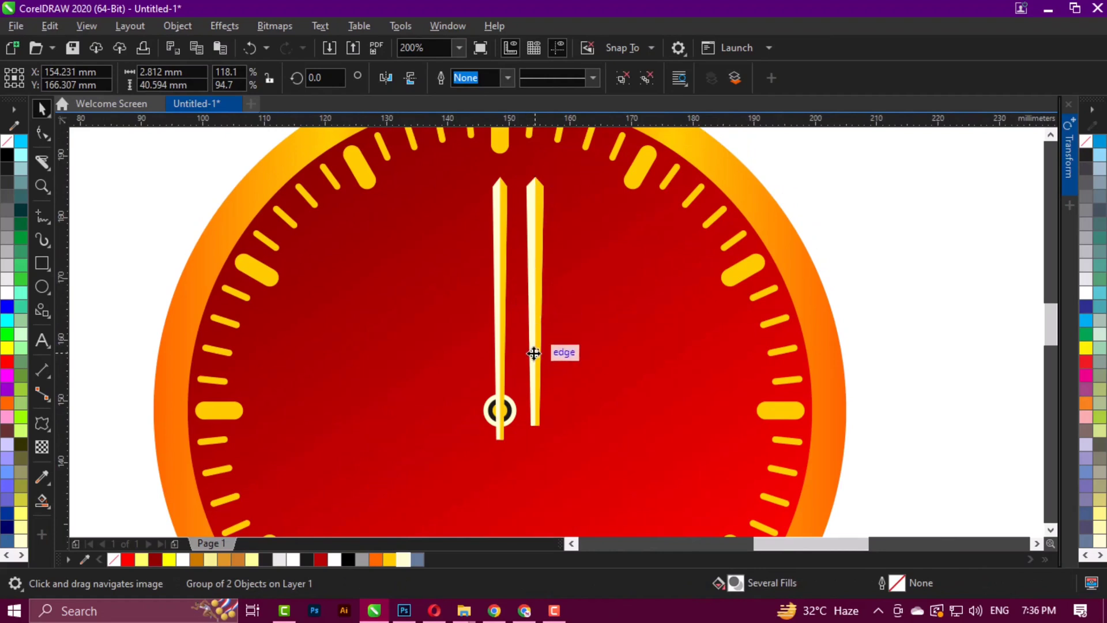
Ungroup the wider hand, reposition its bottom nodes and regroup its halves
click(623, 77)
key(F10)
drag(511, 346, 571, 461)
scroll(540, 429, up, 1)
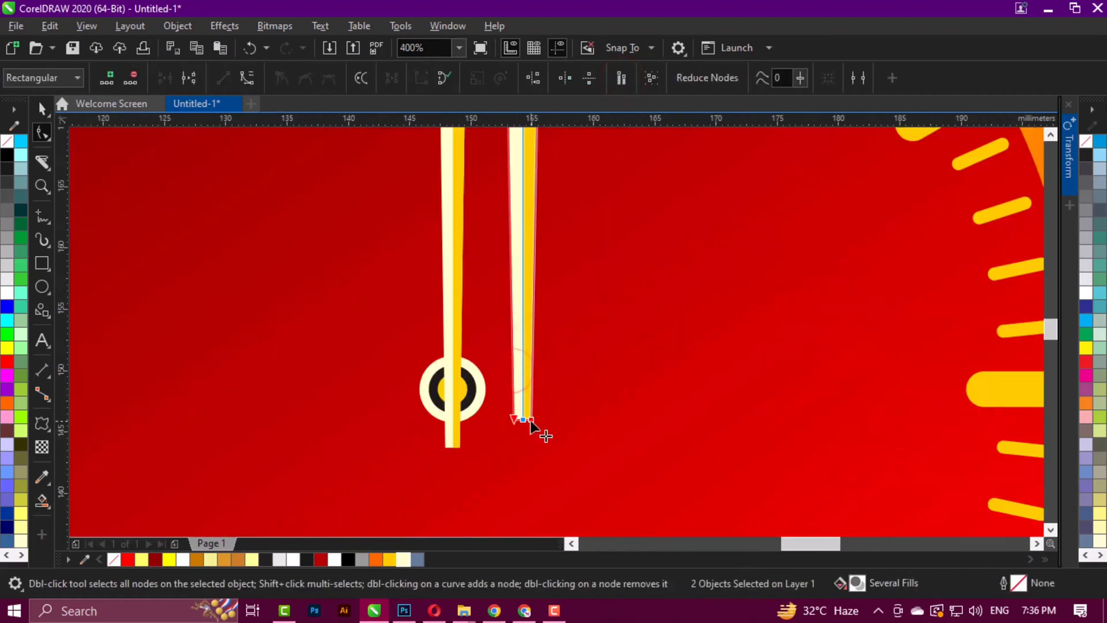
drag(531, 420, 460, 444)
key(space)
key(ctrl+g)
Stack the wider hand, about 37.3 mm tall, over the longer hand and align their bottom edges
scroll(459, 371, down, 1)
key(ctrl+u)
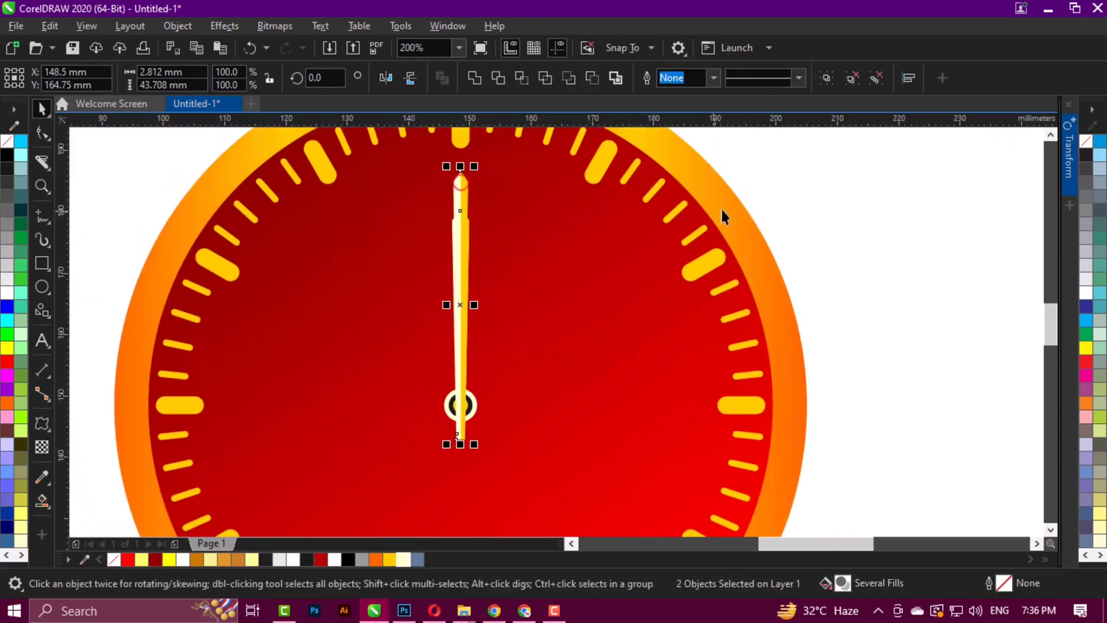
click(756, 199)
click(459, 298)
shift+click(462, 190)
key(b)
click(732, 181)
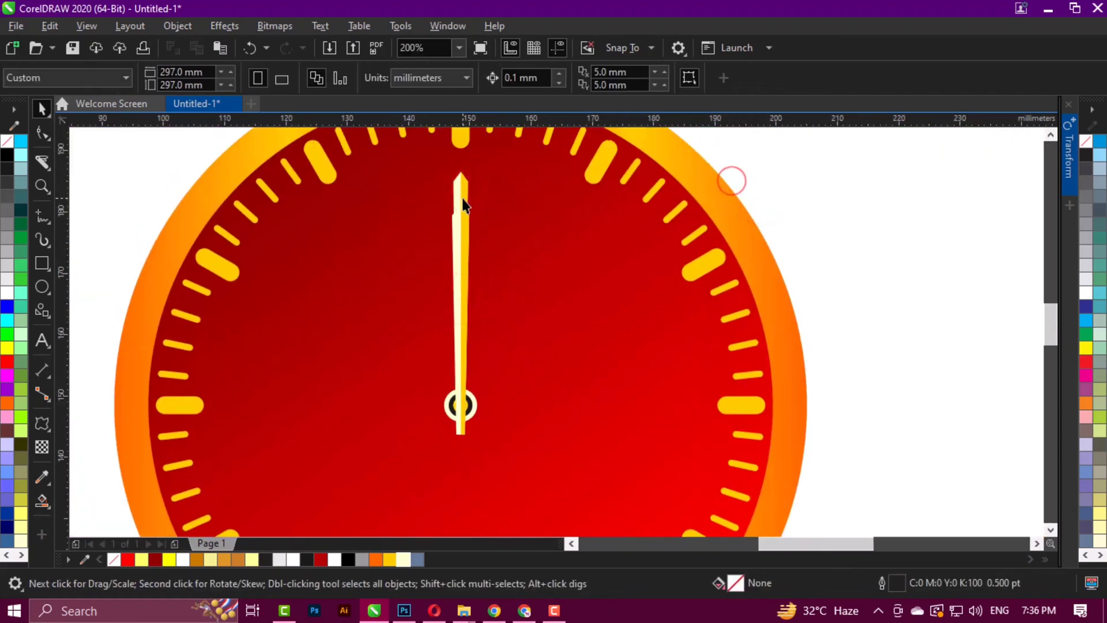
Rotate the longer hand about 58.9° counterclockwise around the hub's centre, towards the 10 o'clock mark
click(463, 205)
scroll(459, 306, up, 2)
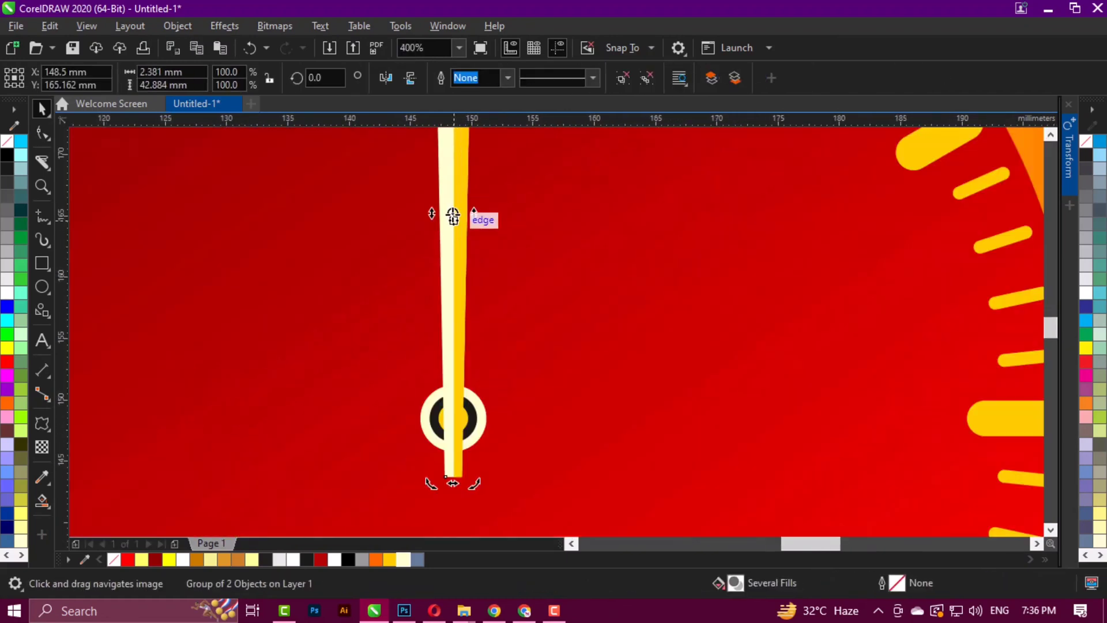
scroll(452, 416, down, 1)
drag(510, 189, 306, 297)
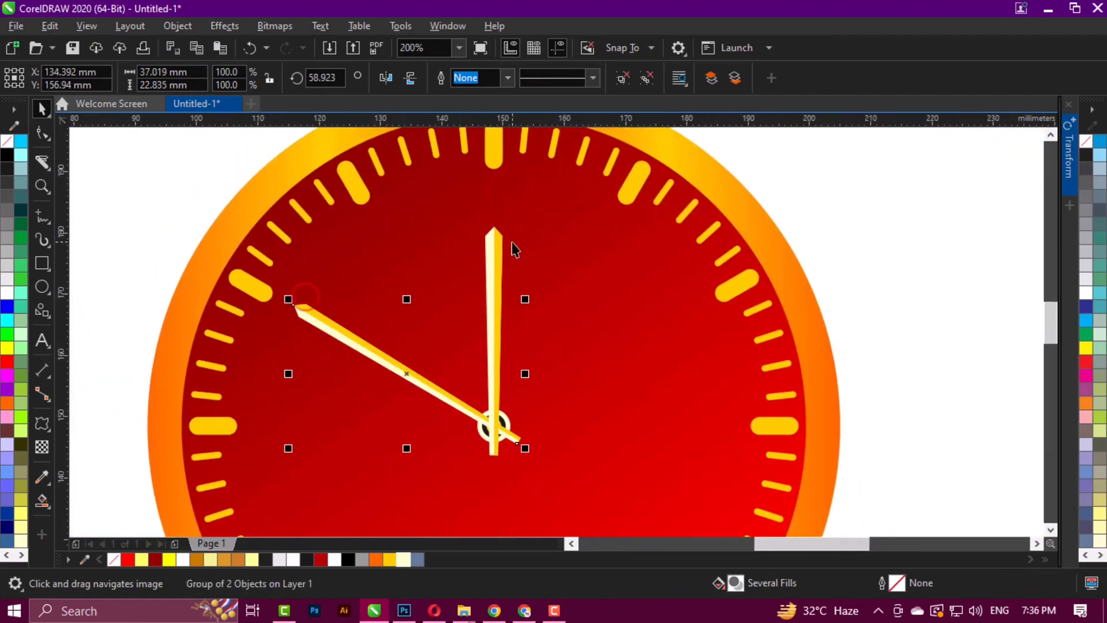
Rotate the shorter hand around the hub's centre to about 306.1°, pointing near the 2 o'clock mark
click(495, 248)
click(501, 333)
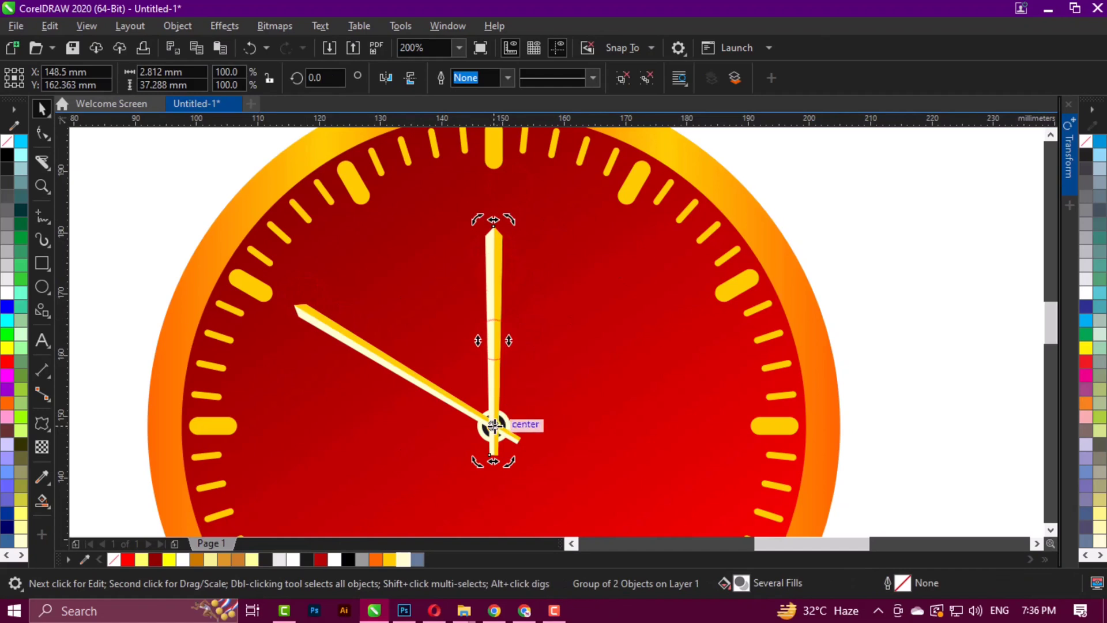
drag(514, 217, 669, 317)
drag(547, 327, 551, 285)
click(870, 228)
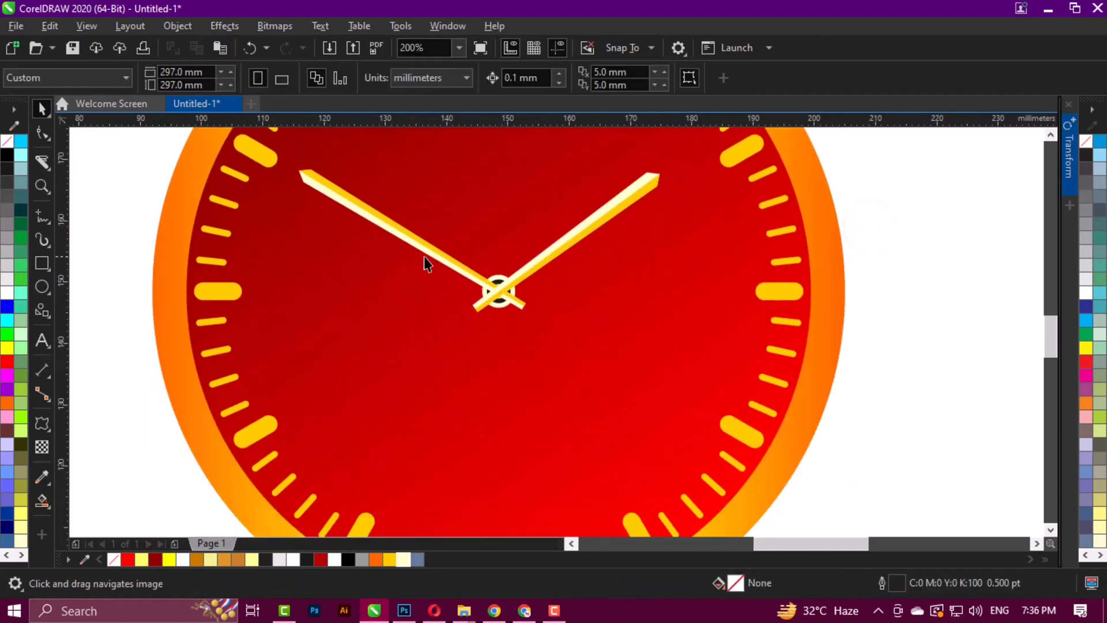
Duplicate the shorter hand and set the copy's rotation to 0°
click(404, 241)
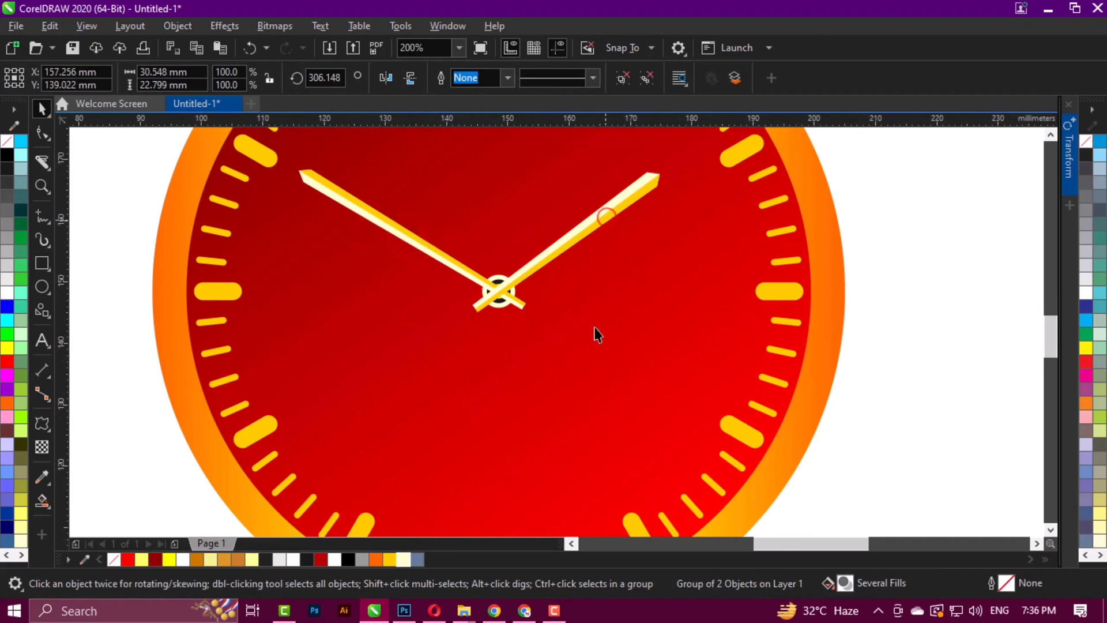
click(340, 78)
text(0)
key(Return)
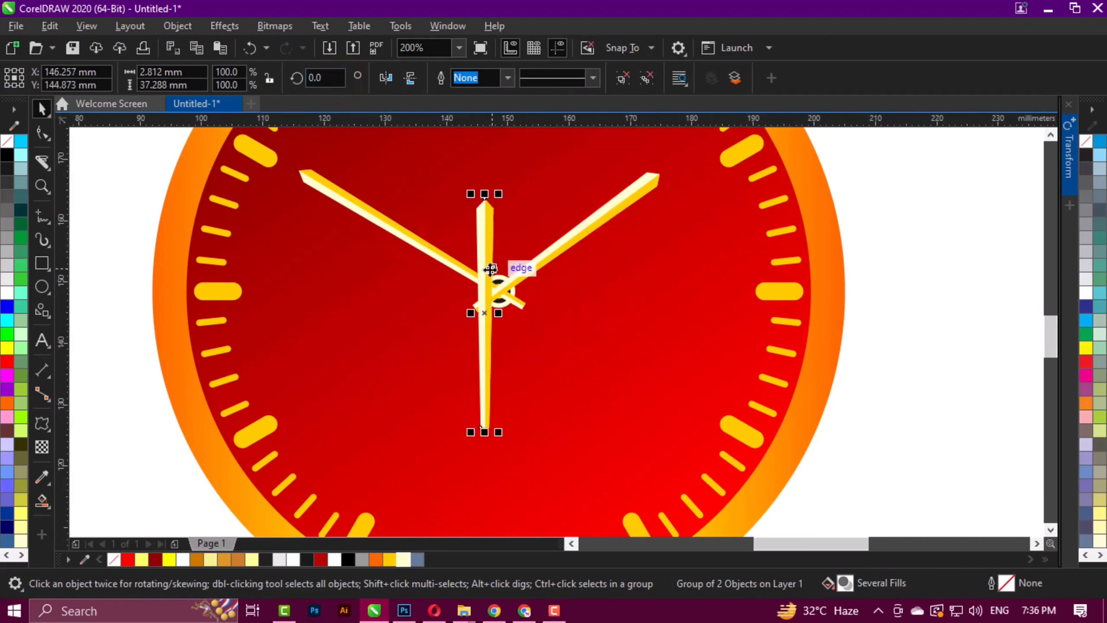
click(490, 269)
Narrow the upright hand to about 1.3 mm and lengthen it to about 47.9 mm
scroll(495, 316, up, 2)
click(485, 306)
drag(501, 305, 481, 302)
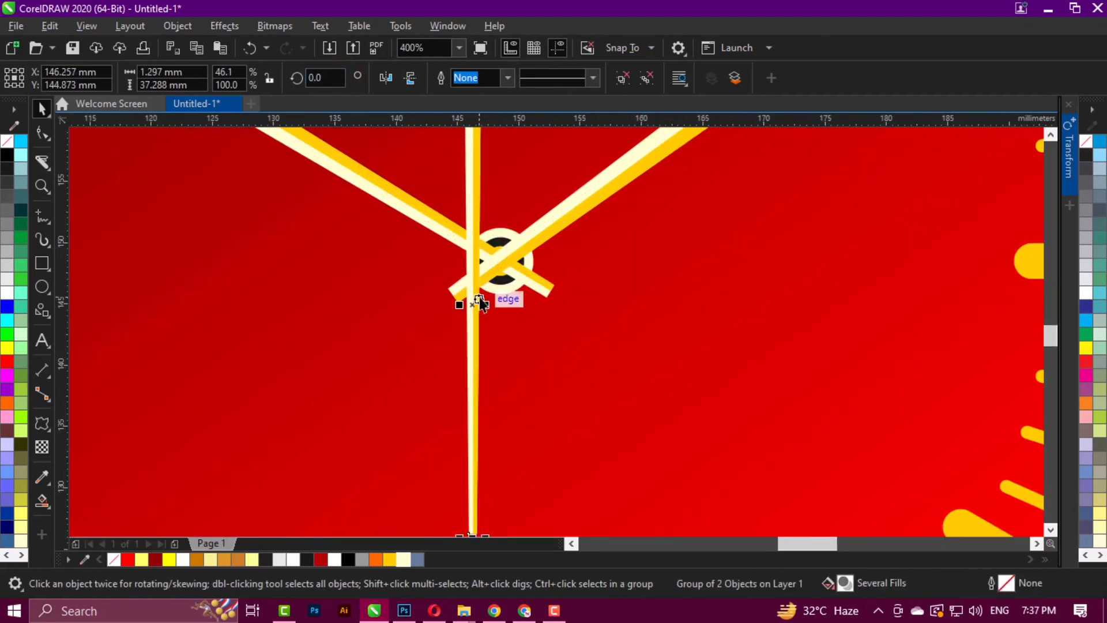
scroll(481, 303, down, 2)
drag(471, 179, 471, 179)
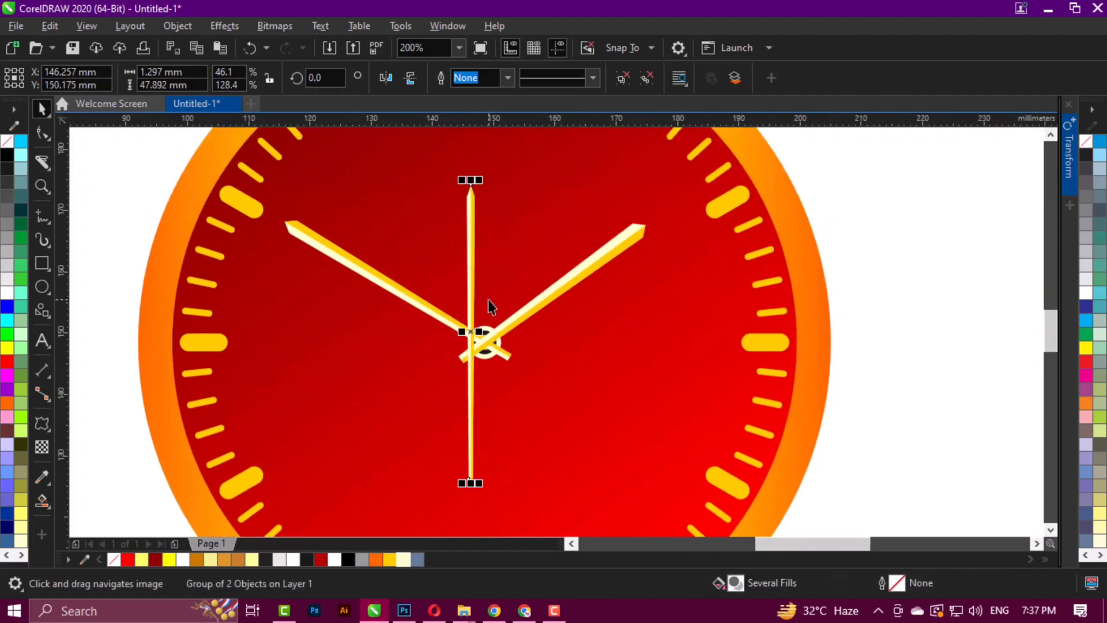
Centre the thin hand horizontally on the dial and extend it to about 52 mm long
drag(487, 349, 568, 310)
drag(554, 355, 487, 358)
scroll(489, 351, up, 2)
scroll(494, 371, down, 3)
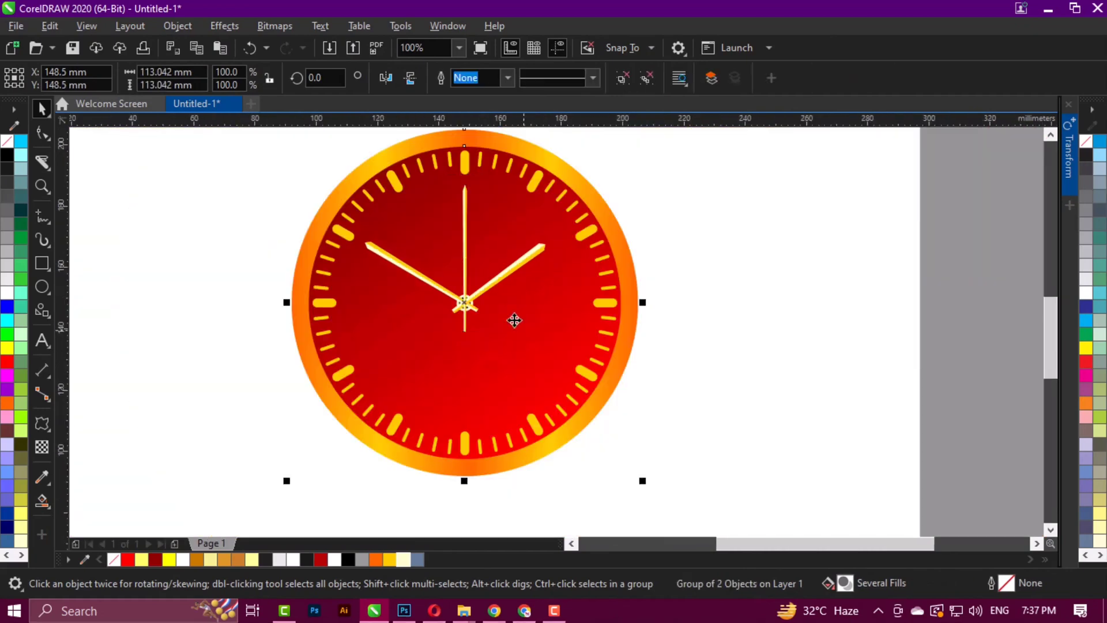
scroll(470, 205, up, 2)
scroll(471, 283, up, 2)
mouse_move(472, 282)
mouse_down()
mouse_move(465, 233)
mouse_move(469, 270)
mouse_up()
scroll(461, 237, down, 2)
scroll(484, 304, down, 2)
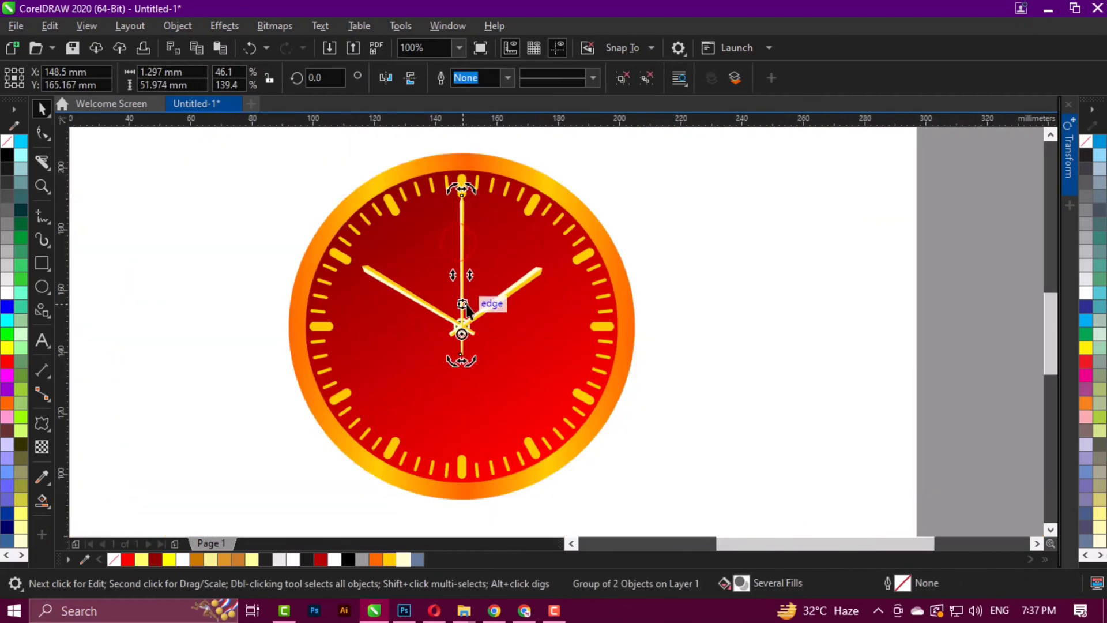
Place the thin hand's rotation centre on the hub and rotate it to point between the 5 and 6 o'clock marks
scroll(484, 304, up, 2)
scroll(457, 352, up, 1)
drag(458, 344, 459, 310)
scroll(455, 339, down, 2)
click(455, 337)
drag(466, 193, 479, 490)
click(699, 388)
Bring the grouped hub circles in front of all the clock hands
scroll(464, 343, up, 2)
click(464, 336)
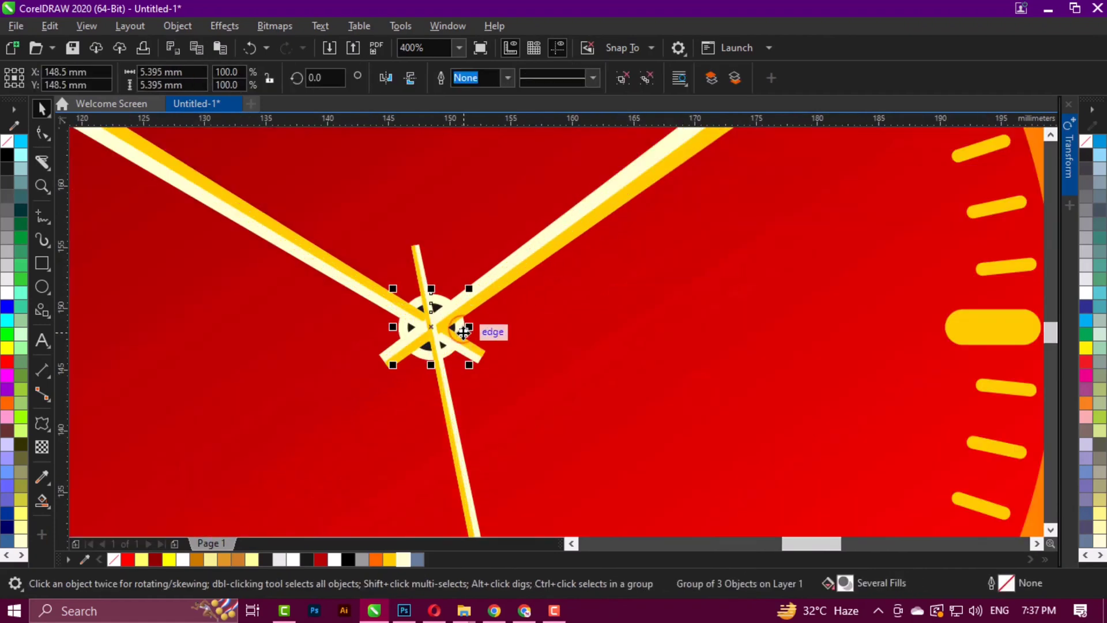
scroll(460, 338, down, 2)
click(690, 342)
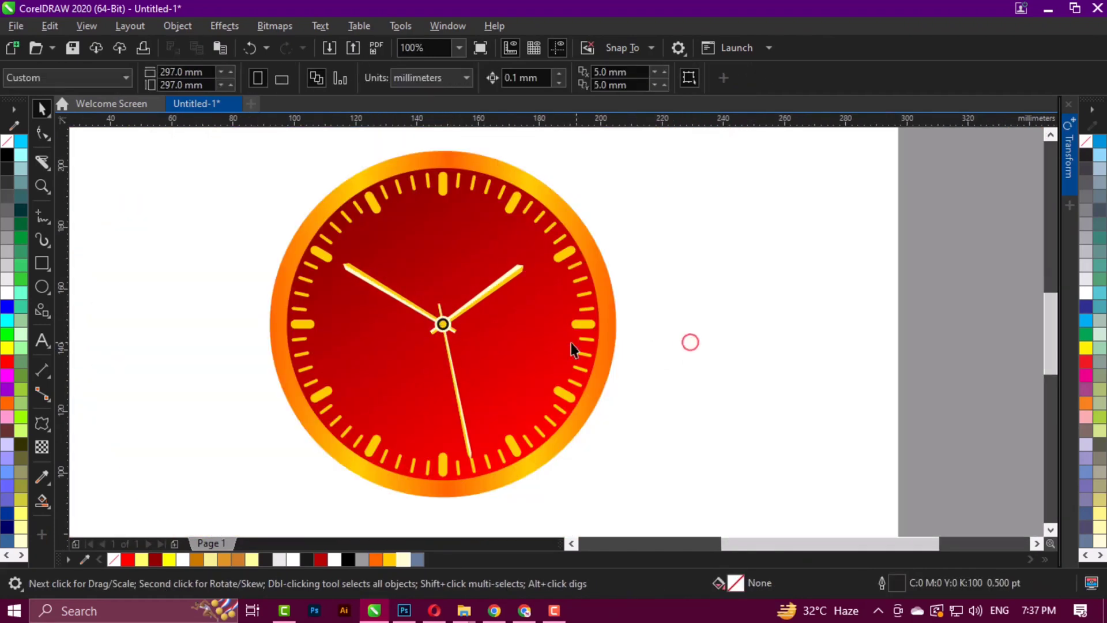
Slide the hour and minute hands outward along their lengths so their tails hide behind the hub
scroll(454, 345, up, 1)
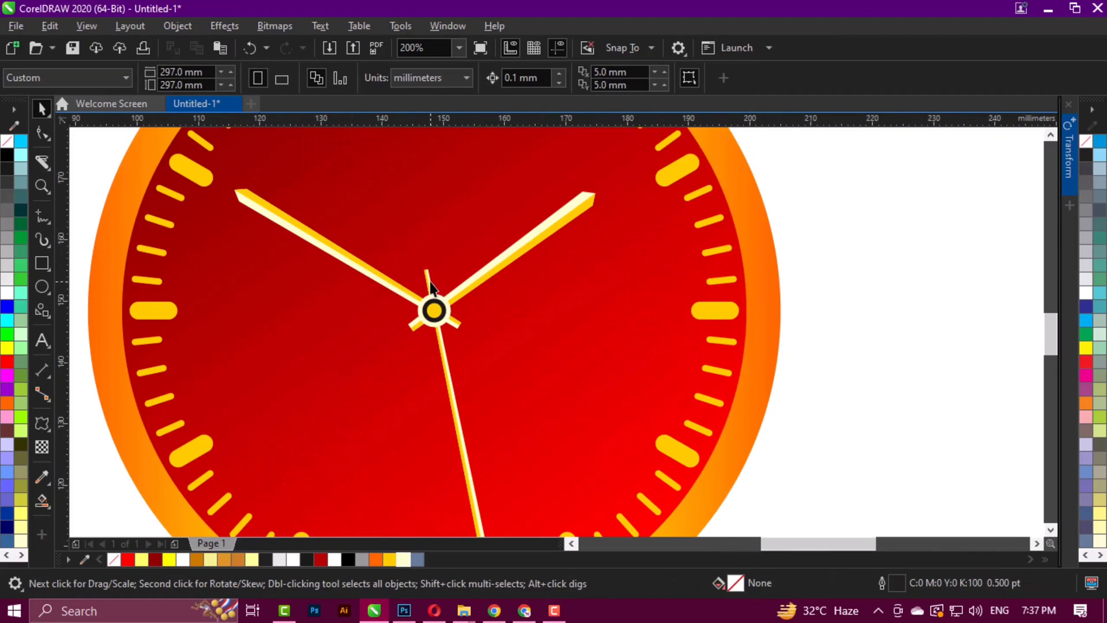
scroll(453, 298, up, 1)
click(453, 298)
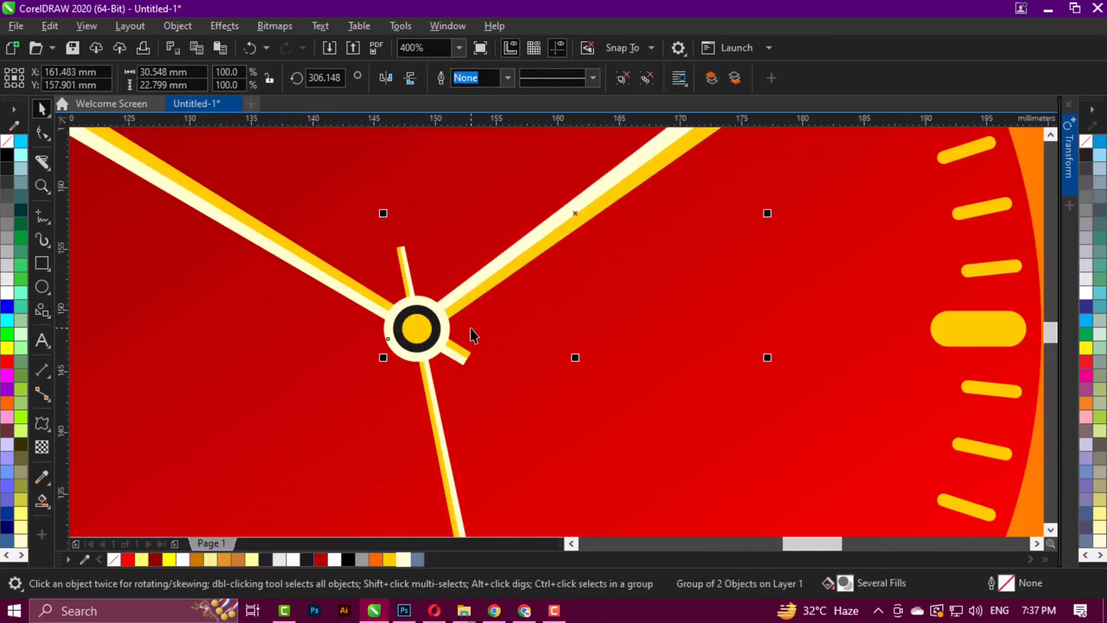
click(355, 291)
scroll(442, 309, down, 2)
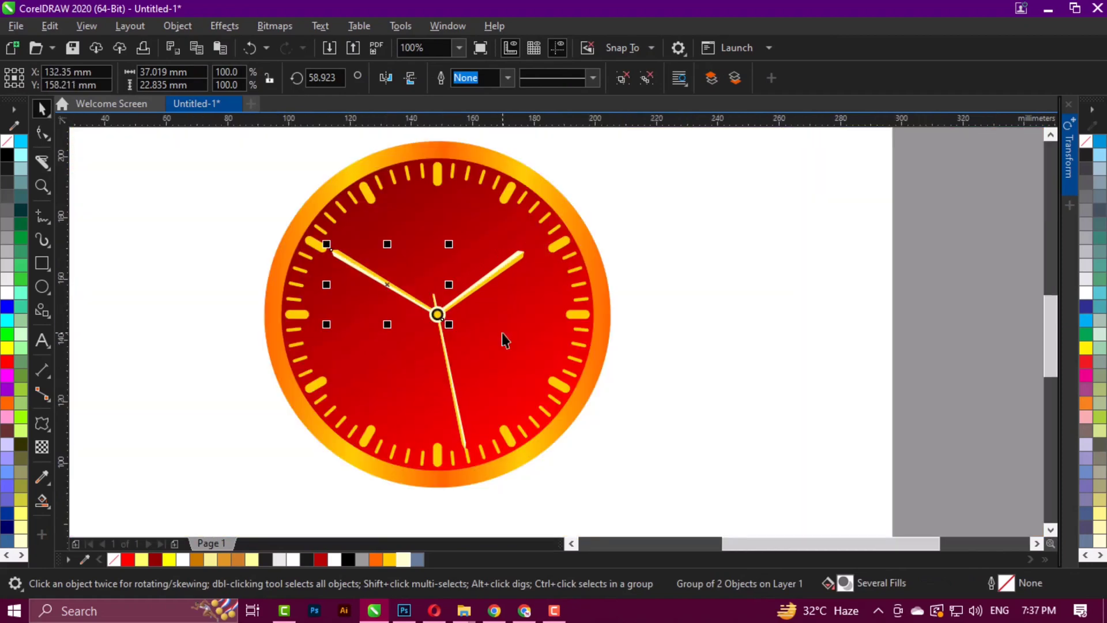
click(724, 316)
Group all parts of the clock into a single object
drag(685, 327, 696, 344)
drag(543, 239, 548, 264)
scroll(548, 264, down, 1)
drag(383, 205, 617, 416)
key(ctrl+g)
click(630, 274)
Draw a teardrop shape about 42 mm tall above the clock
scroll(213, 258, up, 2)
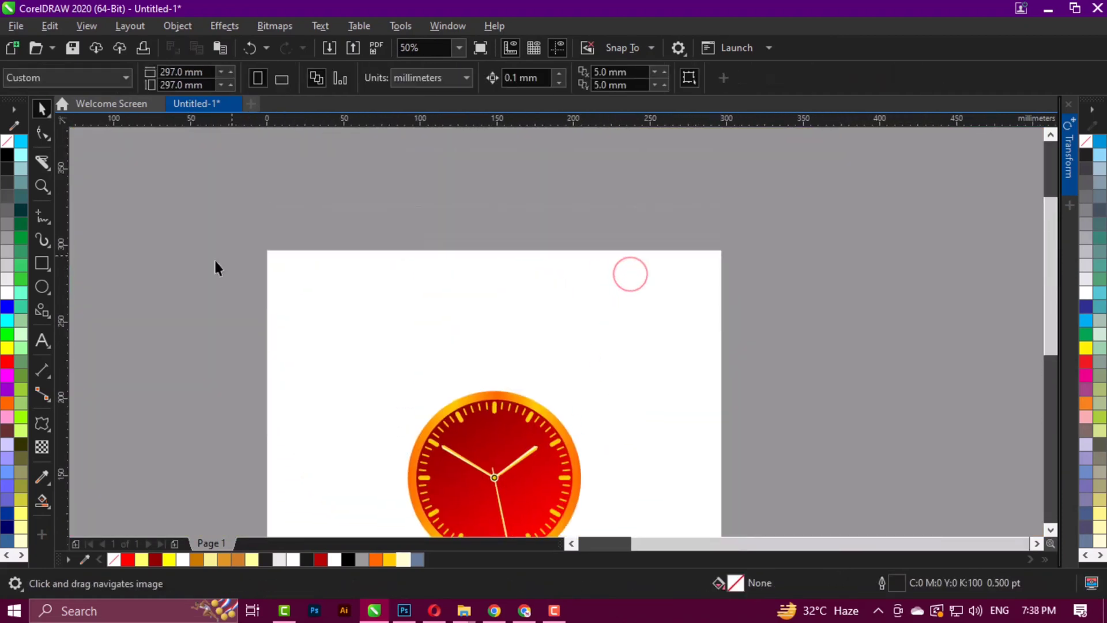
click(44, 310)
click(120, 364)
click(442, 80)
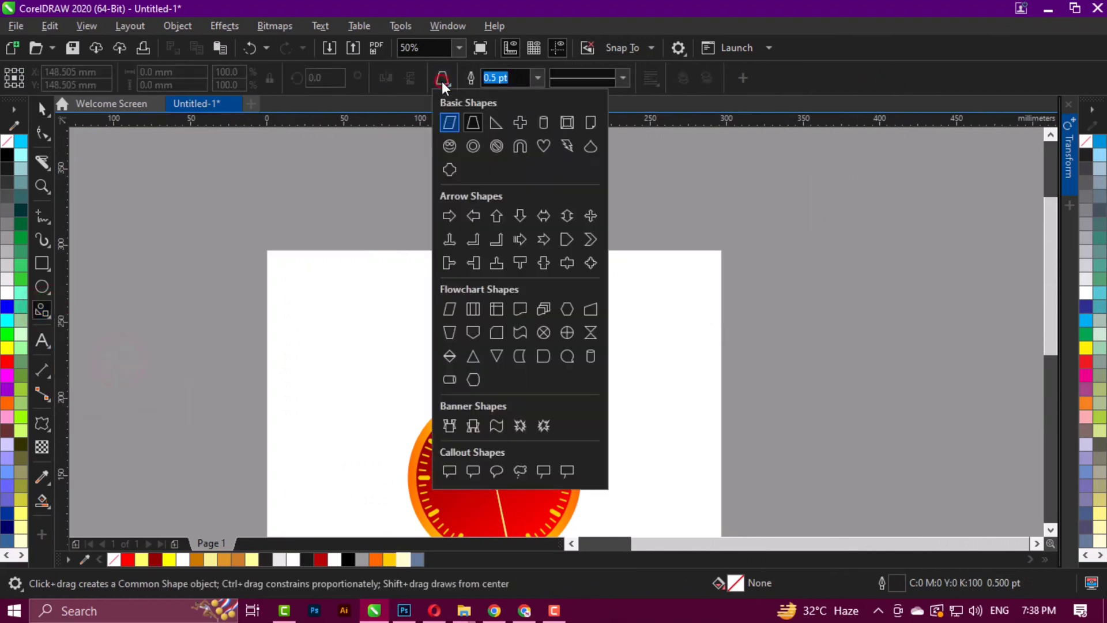
click(590, 148)
mouse_move(465, 252)
mouse_down()
mouse_move(486, 293)
mouse_move(530, 319)
mouse_up()
drag(509, 337, 504, 193)
key(space)
Narrow the teardrop to about 26.5 mm and fill it with the clock rim's orange and yellow gradient
click(611, 212)
click(527, 340)
drag(580, 237, 568, 242)
drag(500, 175, 481, 304)
scroll(482, 303, up, 1)
click(484, 272)
drag(541, 248, 517, 256)
drag(474, 267, 455, 319)
click(466, 483)
drag(489, 427, 519, 408)
click(444, 248)
Draw an ellipse about 19.4 by 23.2 mm in the teardrop's lower part and centre it horizontally on the teardrop
scroll(444, 248, up, 1)
click(42, 287)
key(space)
shift+click(505, 300)
key(c)
Trim the ellipse's area out of the teardrop and shrink the ellipse slightly inside the opening
click(432, 296)
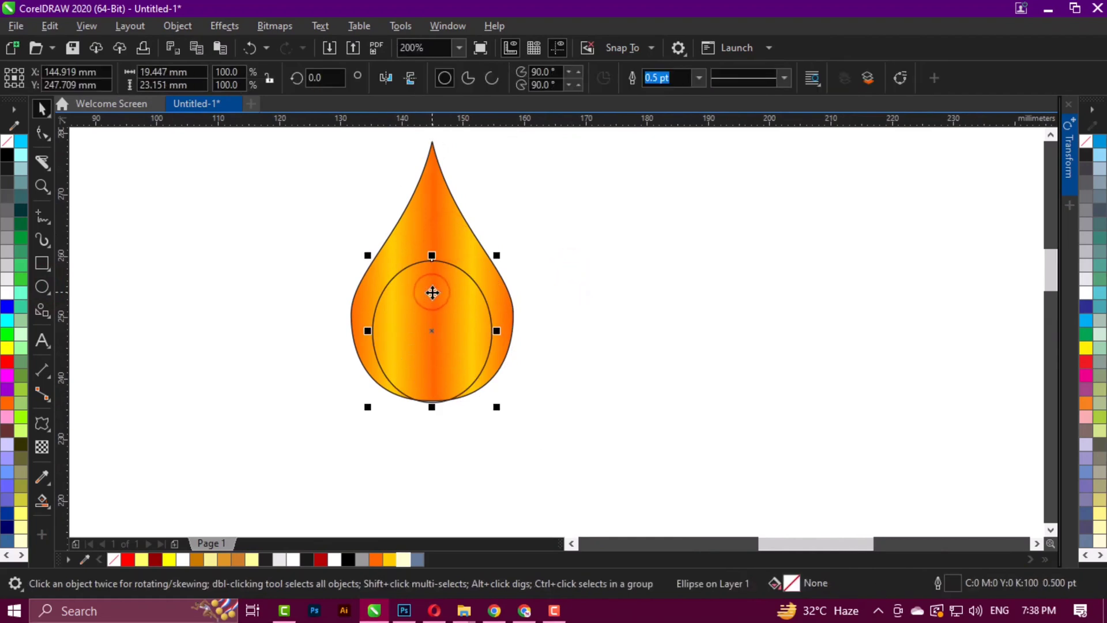
shift+click(445, 230)
click(516, 79)
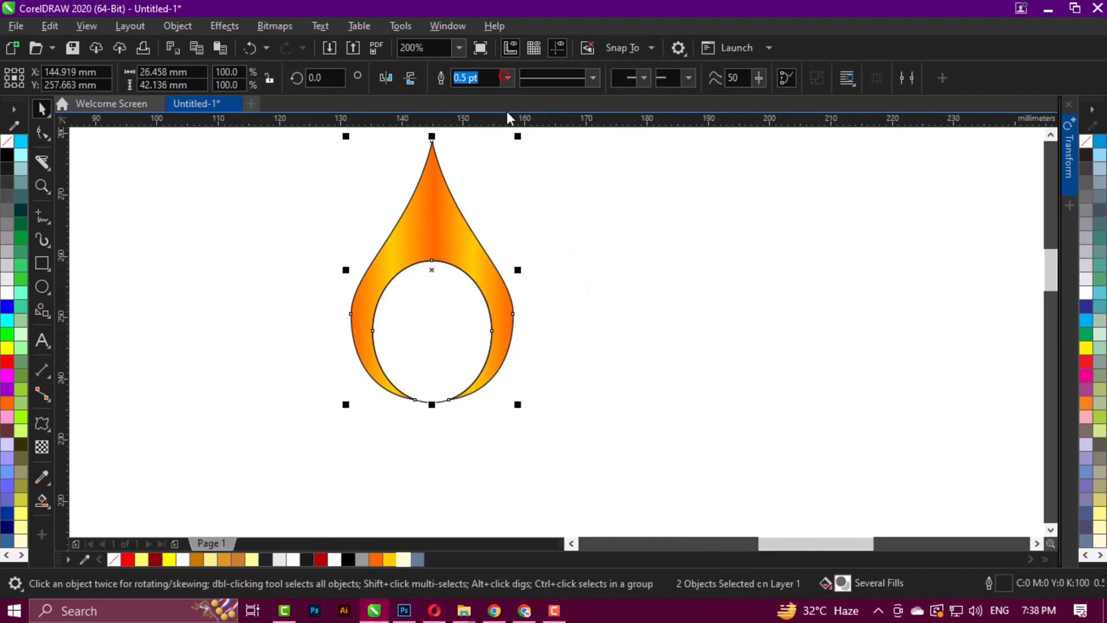
drag(495, 254, 488, 255)
shift+click(452, 233)
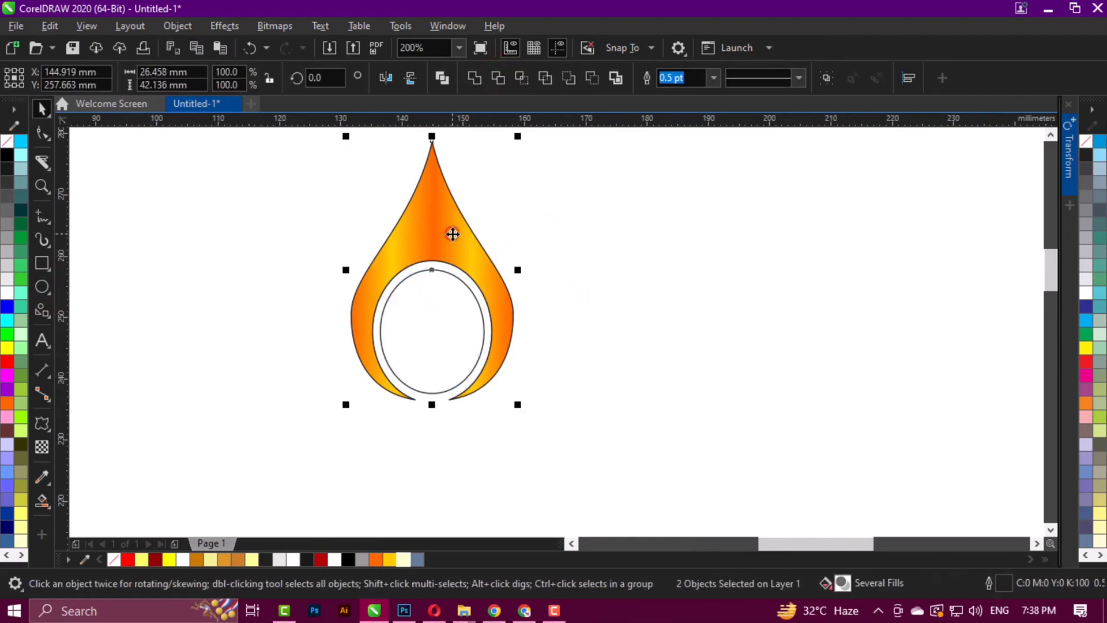
Align the bottom of the inner ellipse with the bottom of the teardrop
click(529, 347)
click(450, 367)
shift+click(497, 350)
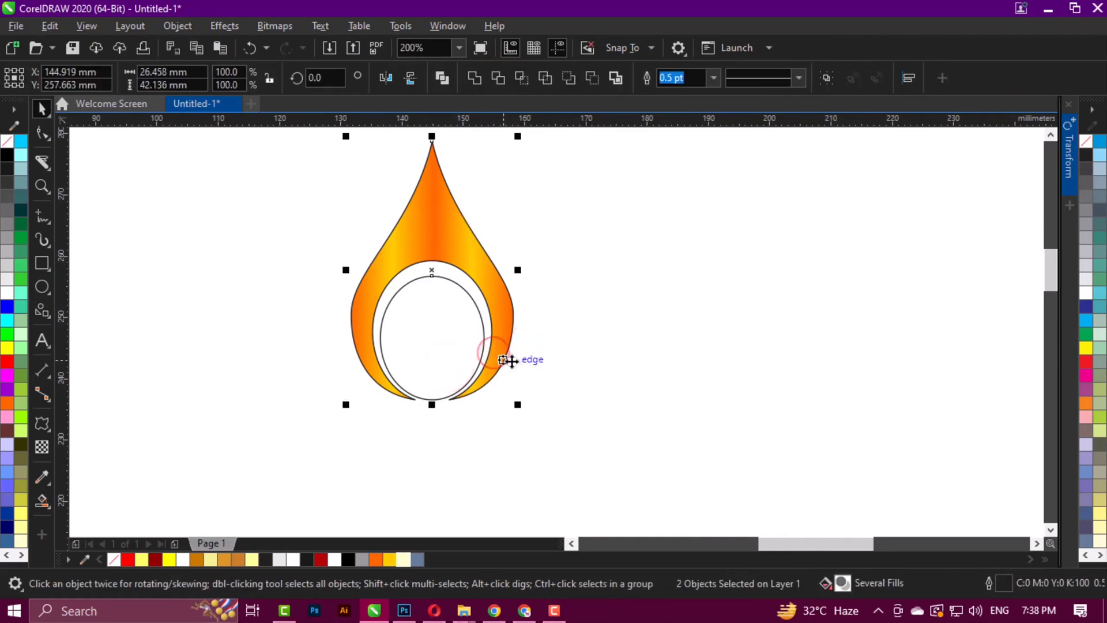
click(558, 370)
scroll(374, 429, down, 3)
scroll(428, 321, up, 3)
Fill the ellipse inside the teardrop with a vertical gradient running from dark red to bright red
click(420, 314)
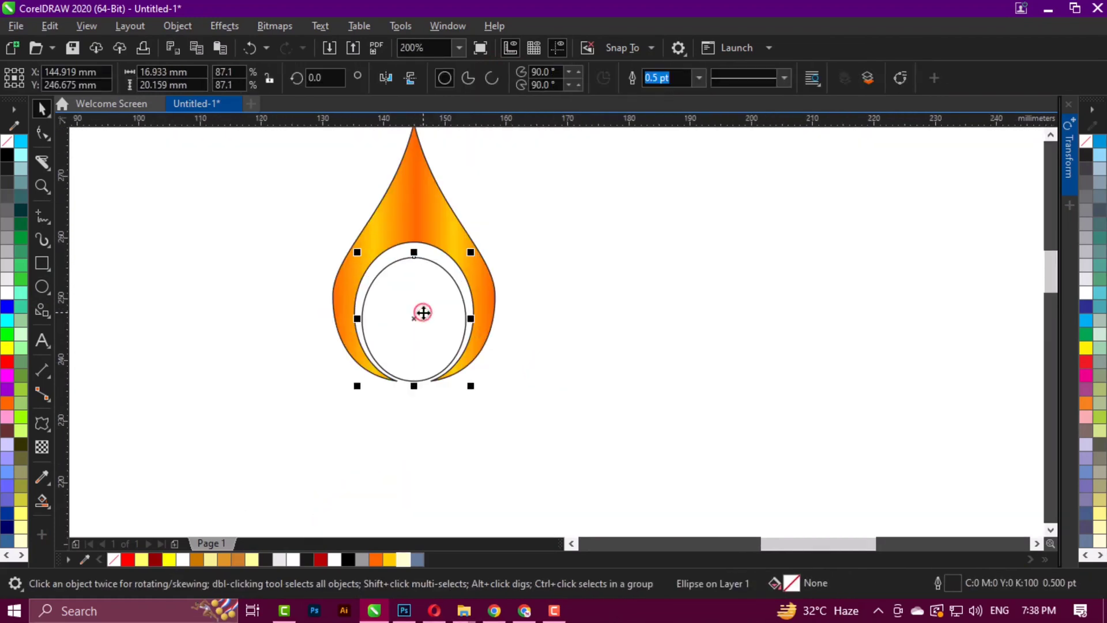
key(g)
drag(414, 257, 414, 381)
drag(408, 279, 414, 258)
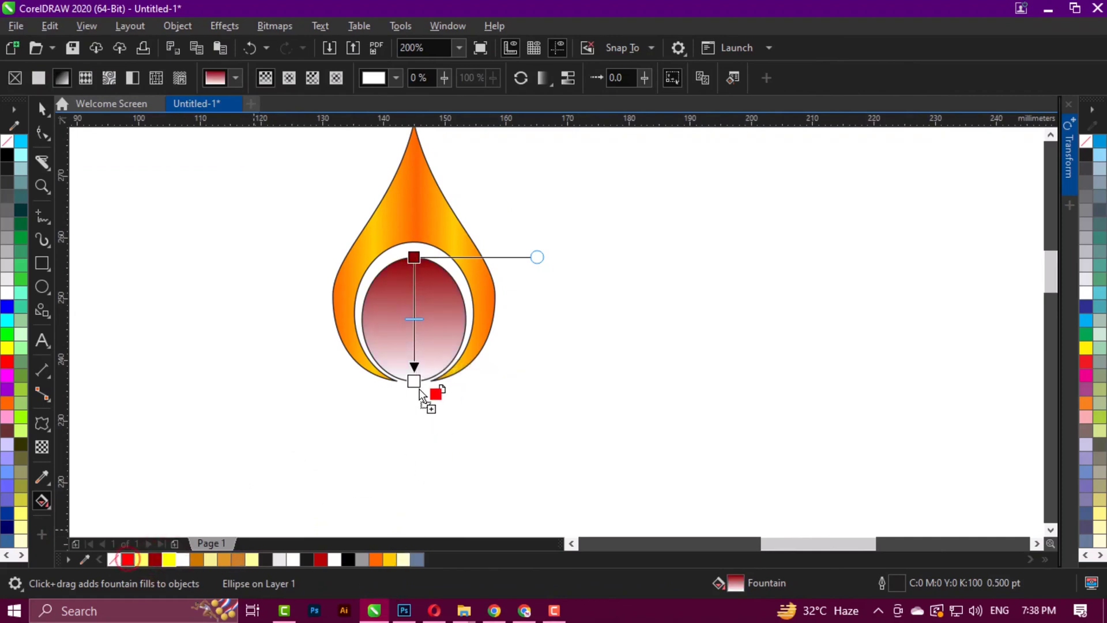
drag(420, 389, 415, 381)
click(524, 352)
Remove the outlines from the teardrop and ellipse, scale both to about 18.7 by 29.7 mm overall, and place a duplicate directly below
key(space)
scroll(519, 348, down, 1)
drag(550, 411, 358, 202)
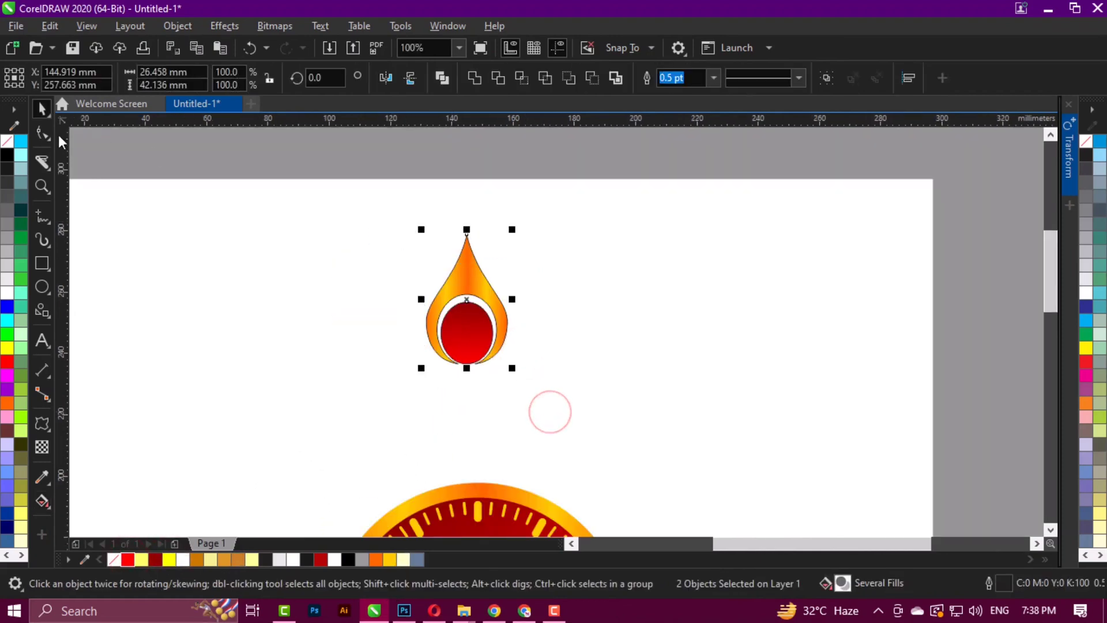
right_click(7, 141)
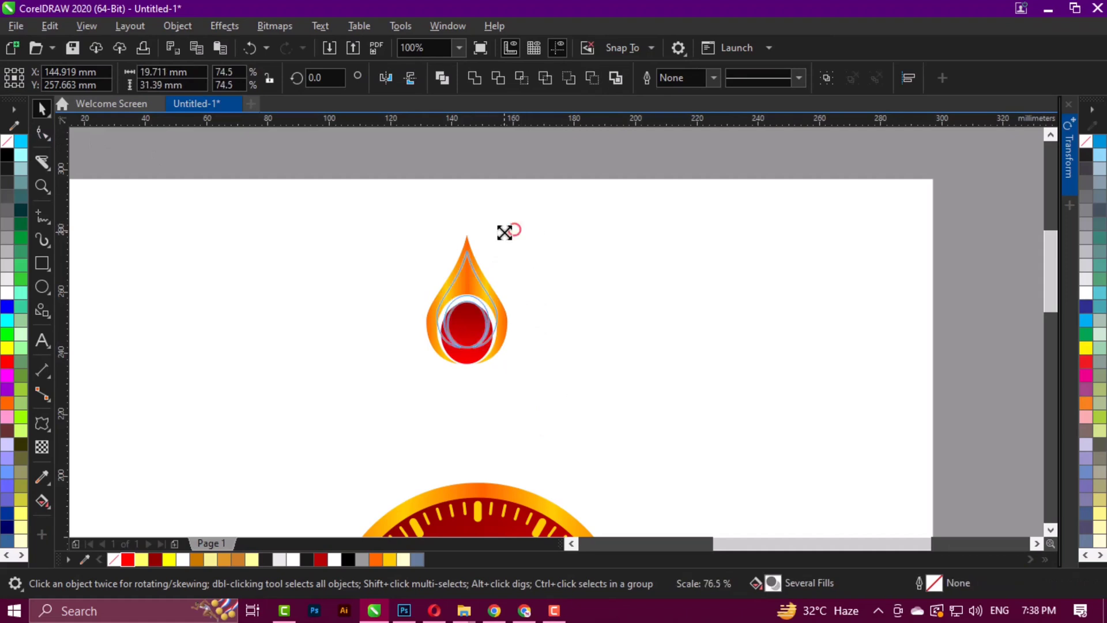
drag(512, 230, 469, 295)
right_click(470, 363)
click(392, 324)
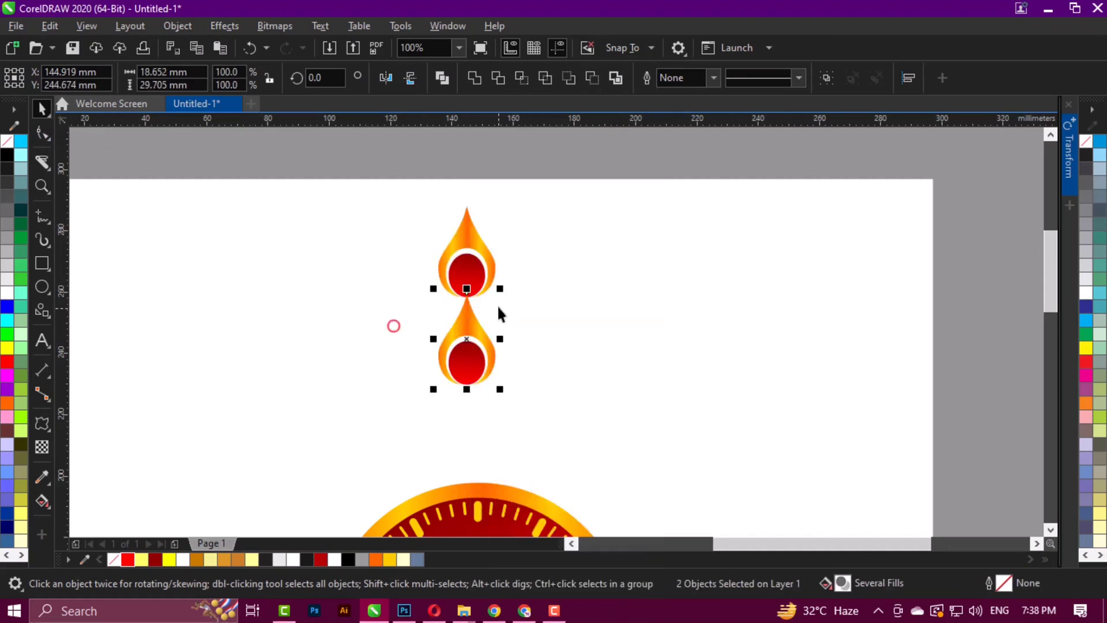
Shrink the lower teardrop ornament to about 14.3 by 22.8 mm and leave a small gap below the upper one
scroll(497, 304, up, 2)
drag(501, 254, 471, 299)
drag(397, 402, 412, 271)
drag(405, 277, 406, 304)
click(514, 288)
Duplicate the lower red ellipse at about 8.3 by 9.9 mm, align it to the original's bottom and fill it with white
drag(438, 382, 437, 294)
click(412, 295)
scroll(414, 297, up, 1)
drag(482, 204, 477, 203)
right_click(477, 203)
shift+click(380, 473)
key(b)
click(639, 323)
click(429, 272)
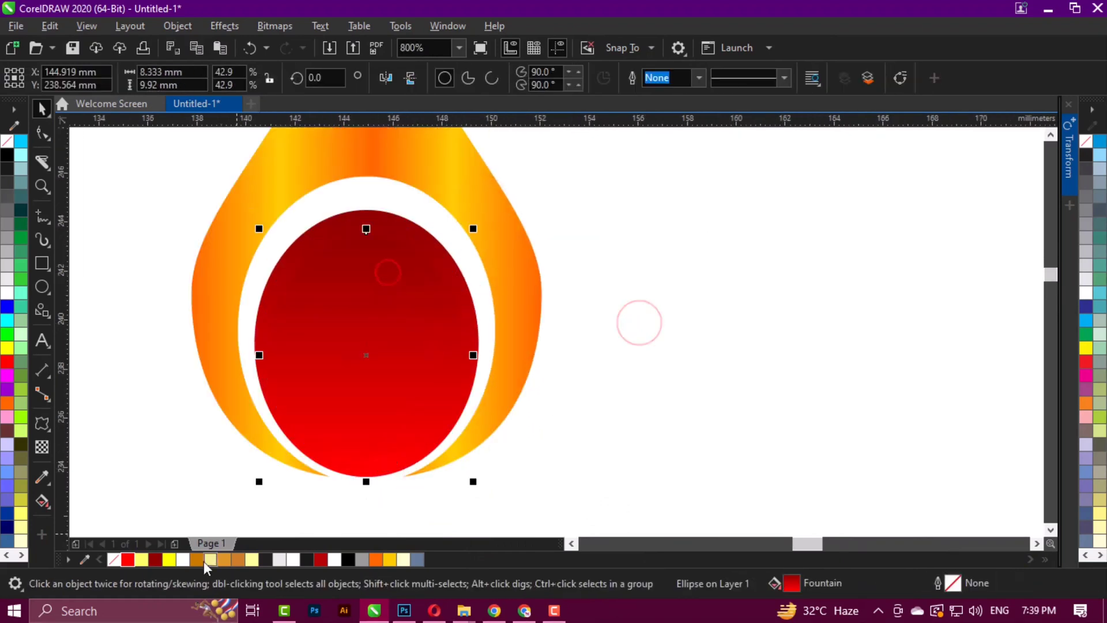
click(183, 559)
scroll(496, 271, down, 1)
scroll(489, 313, down, 1)
click(561, 292)
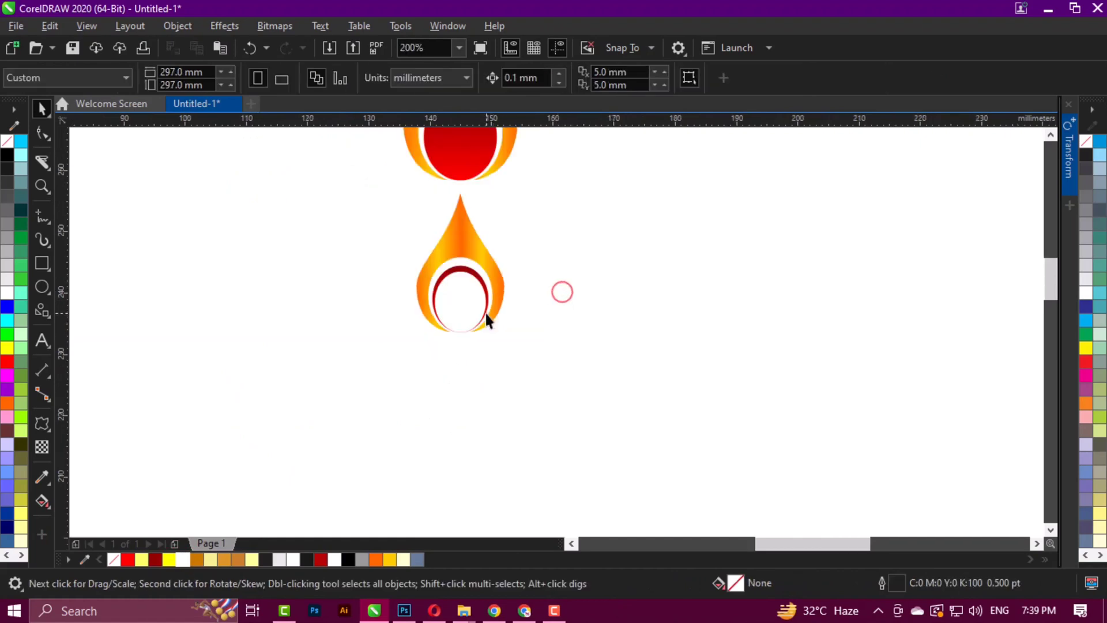
Duplicate the red and white ellipse pair straight below the lower teardrop
drag(523, 361, 415, 255)
drag(457, 332, 461, 355)
right_click(462, 354)
click(583, 302)
drag(480, 308, 489, 396)
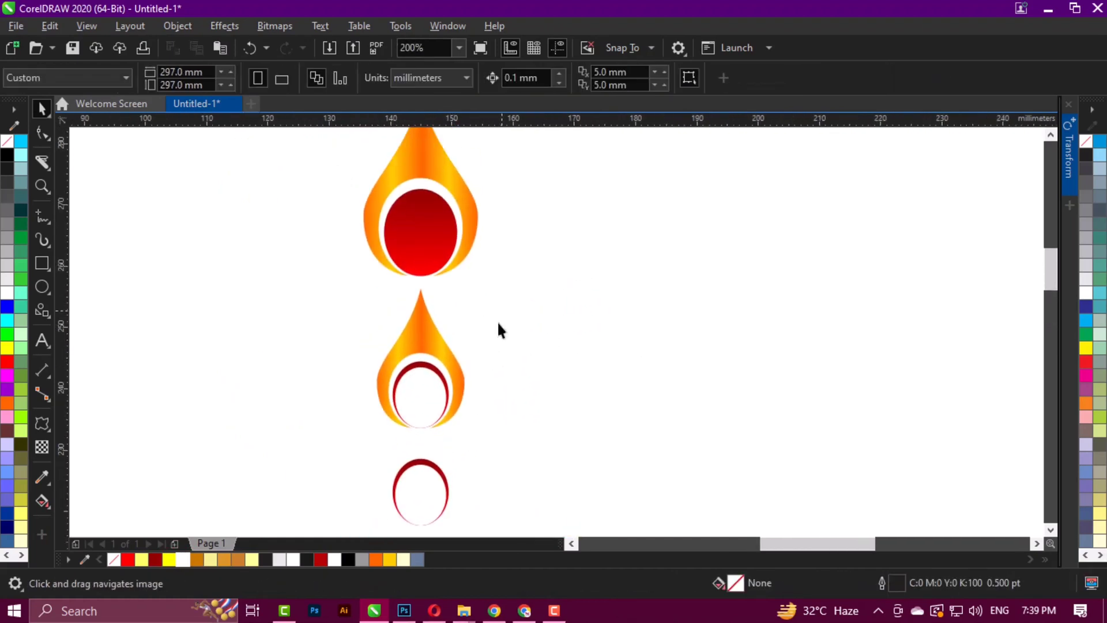
Draw a narrow vertical rectangle about 1.5 by 45.9 mm through the lower ornaments and centre it horizontally on the lower teardrop
drag(447, 338, 444, 264)
scroll(445, 265, down, 1)
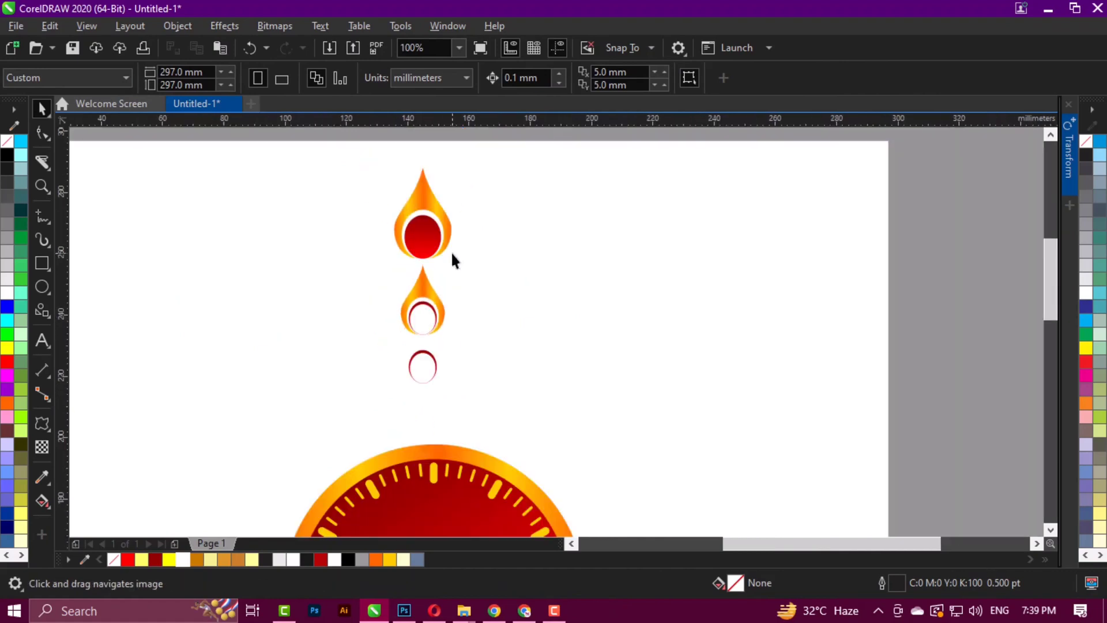
scroll(422, 292, up, 1)
drag(422, 218, 430, 500)
key(space)
shift+click(464, 327)
key(c)
click(514, 336)
Give the narrow vertical bar the teardrop's orange and yellow gradient and remove its outline
scroll(451, 297, up, 2)
drag(437, 296, 342, 268)
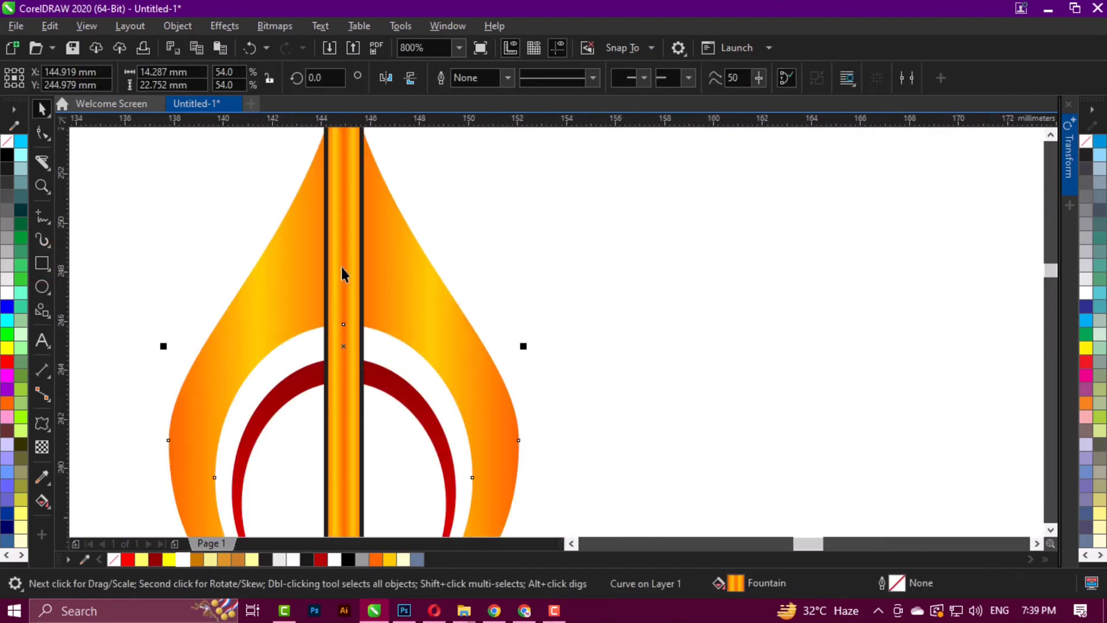
click(470, 231)
click(352, 238)
right_click(7, 142)
scroll(454, 252, down, 2)
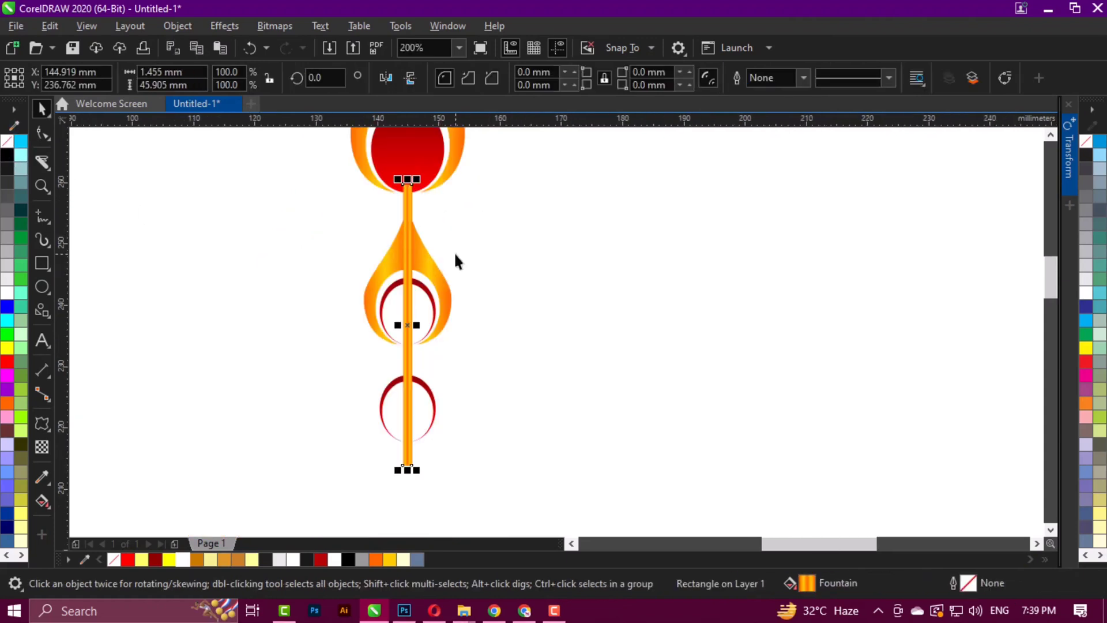
Send the gradient bar behind the ornaments and extend its lower end further down
drag(475, 298, 484, 298)
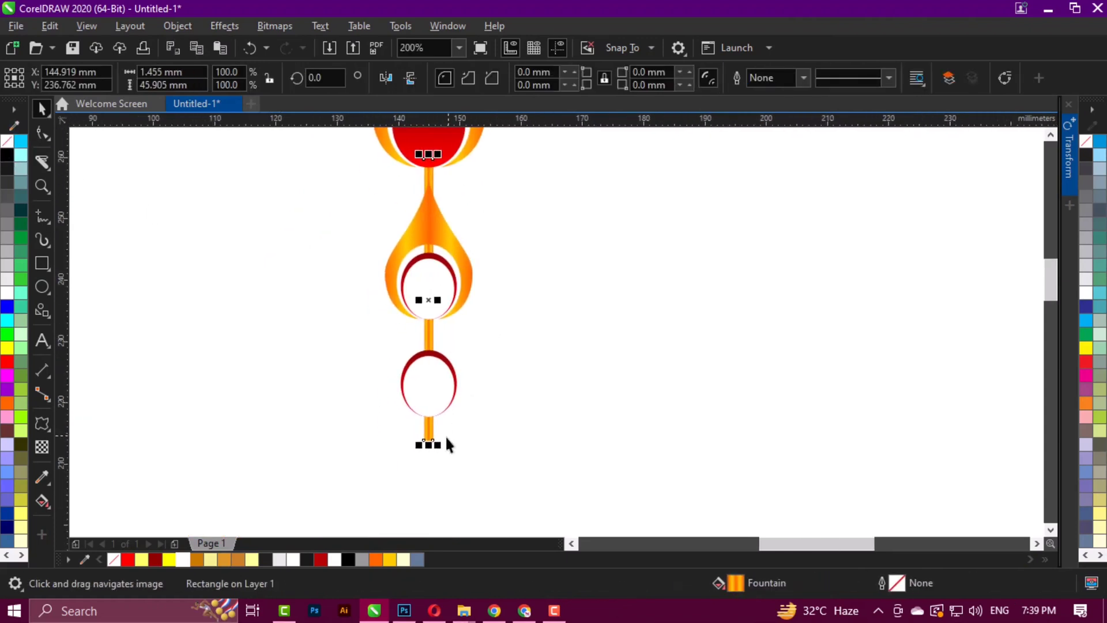
drag(428, 444, 428, 471)
click(505, 359)
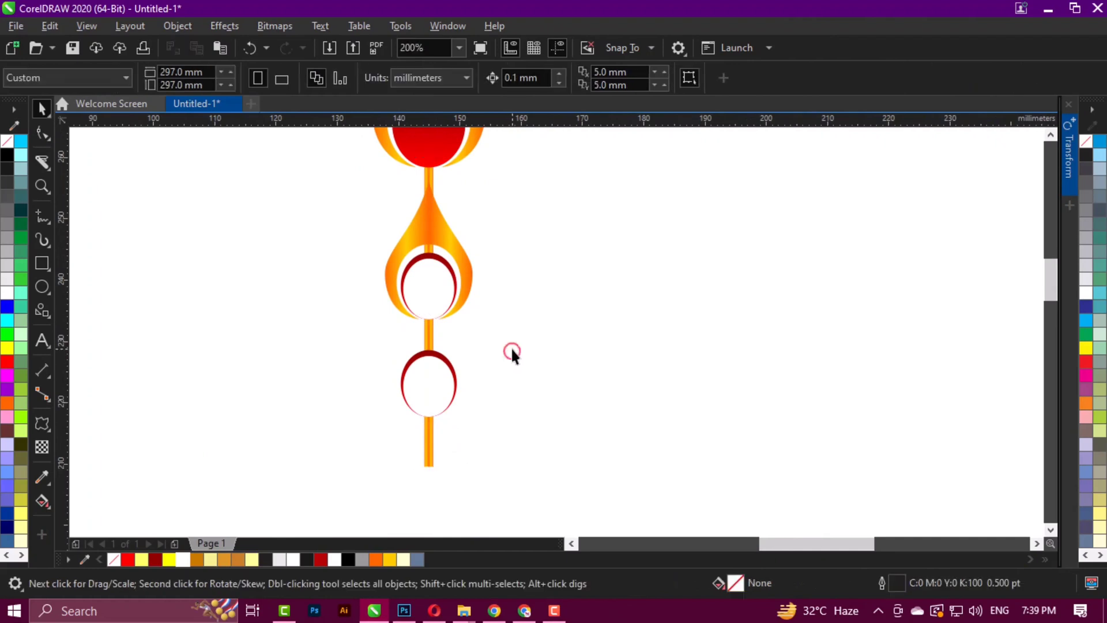
Duplicate the lower teardrop's red ellipse at about 10.4 by 12.4 mm and align its bottom with the teardrop's bottom
scroll(511, 349, down, 1)
scroll(455, 292, up, 3)
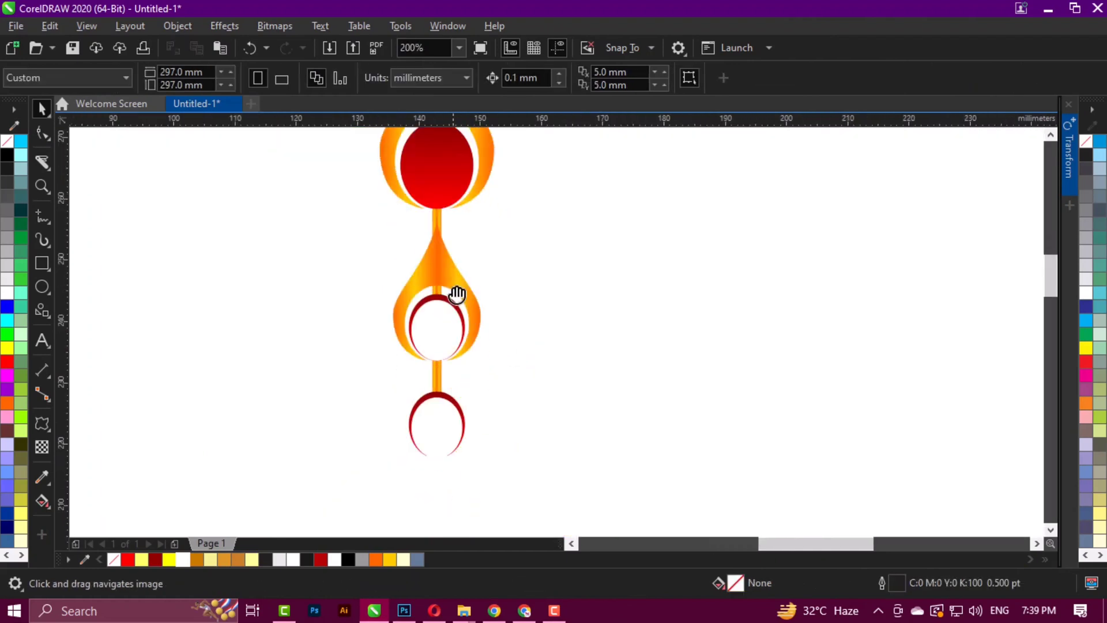
click(458, 292)
drag(512, 251, 528, 233)
right_click(528, 233)
click(523, 266)
click(651, 293)
click(508, 320)
shift+click(528, 273)
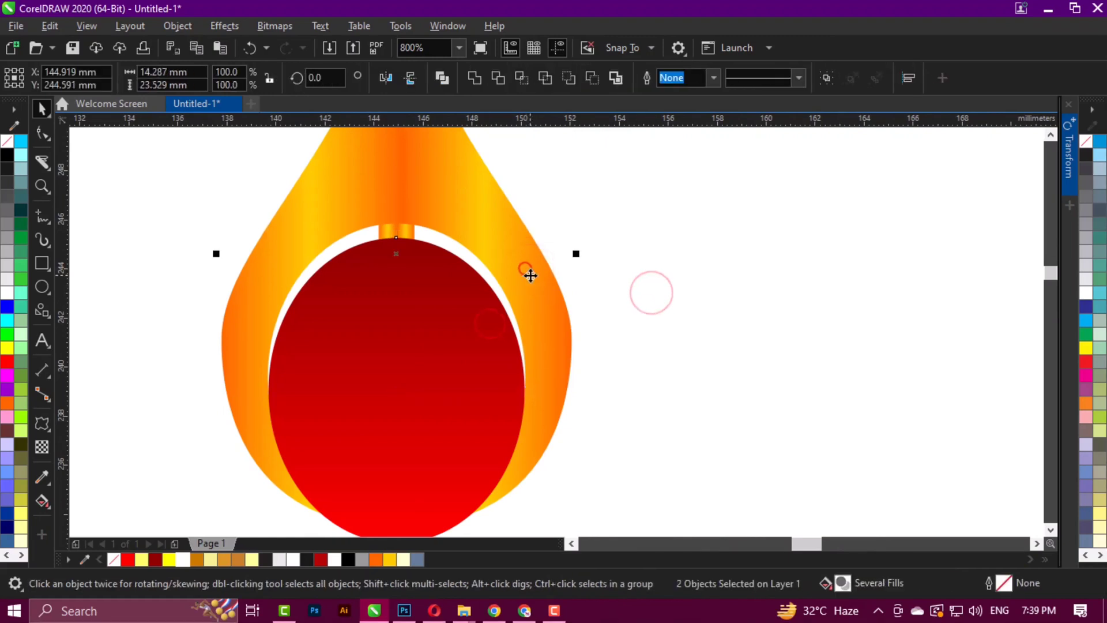
key(b)
click(632, 309)
Enlarge the duplicated red ellipse to about 10.8 by 12.9 mm to cover the teardrop's opening
scroll(549, 298, down, 2)
click(507, 351)
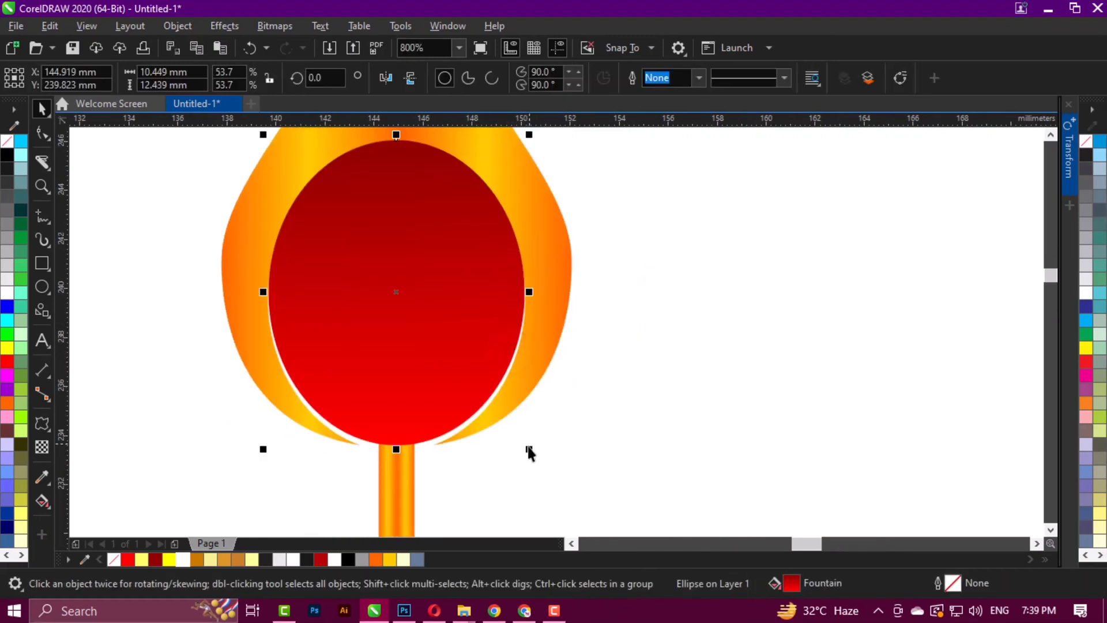
drag(529, 449, 533, 454)
shift+click(527, 377)
click(613, 379)
Place the enlarged ellipse behind the red and white pair, nudge it down 0.1 mm and fill it with white
click(479, 335)
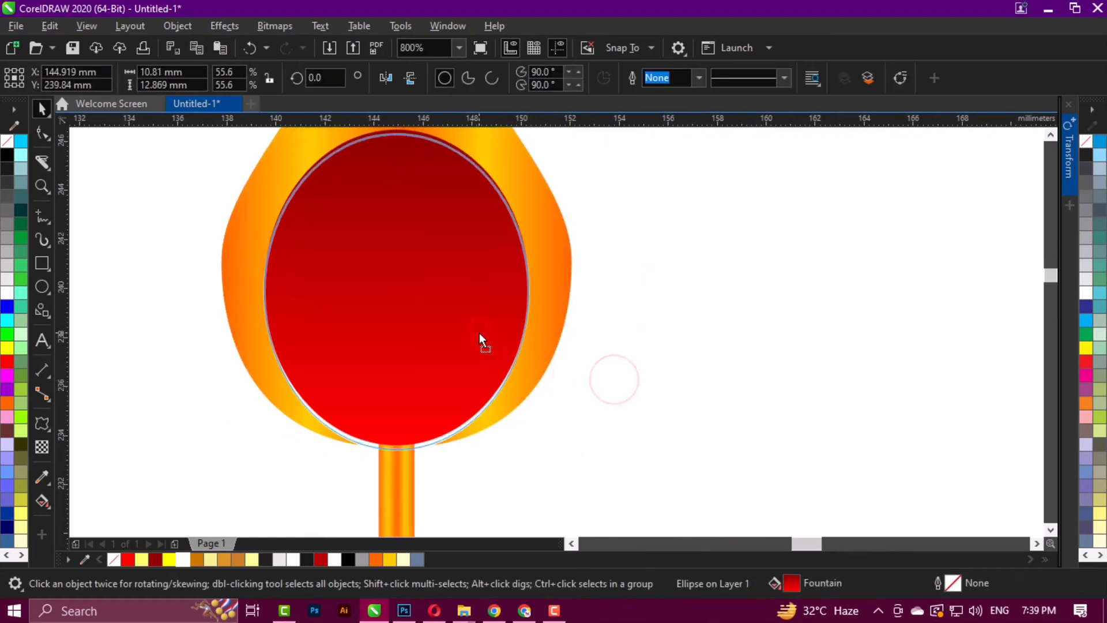
key(Down)
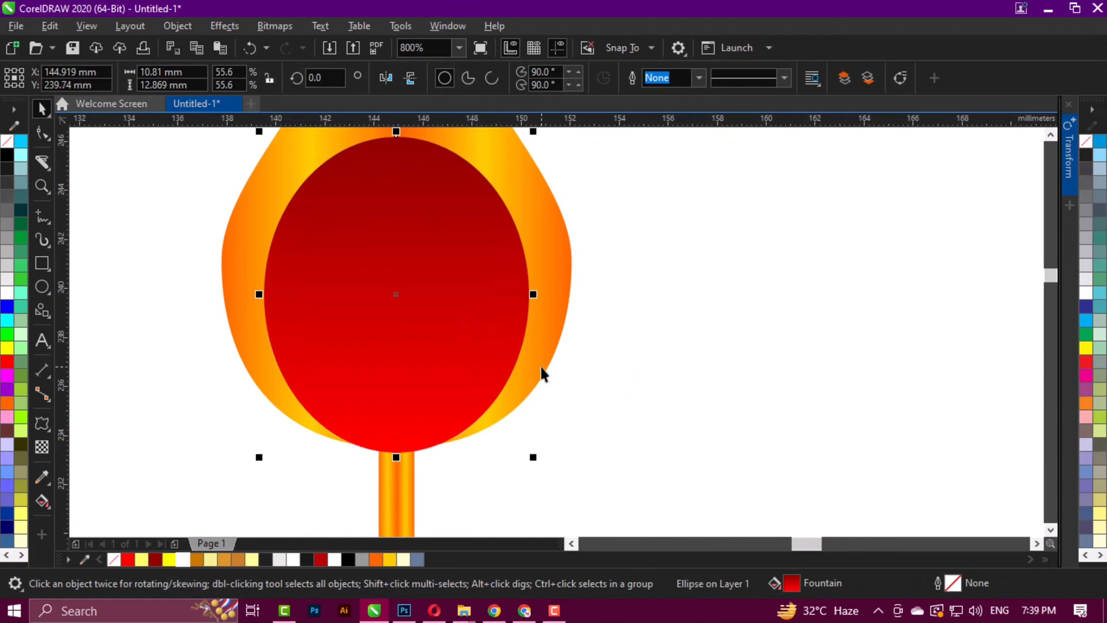
click(334, 559)
scroll(407, 285, down, 3)
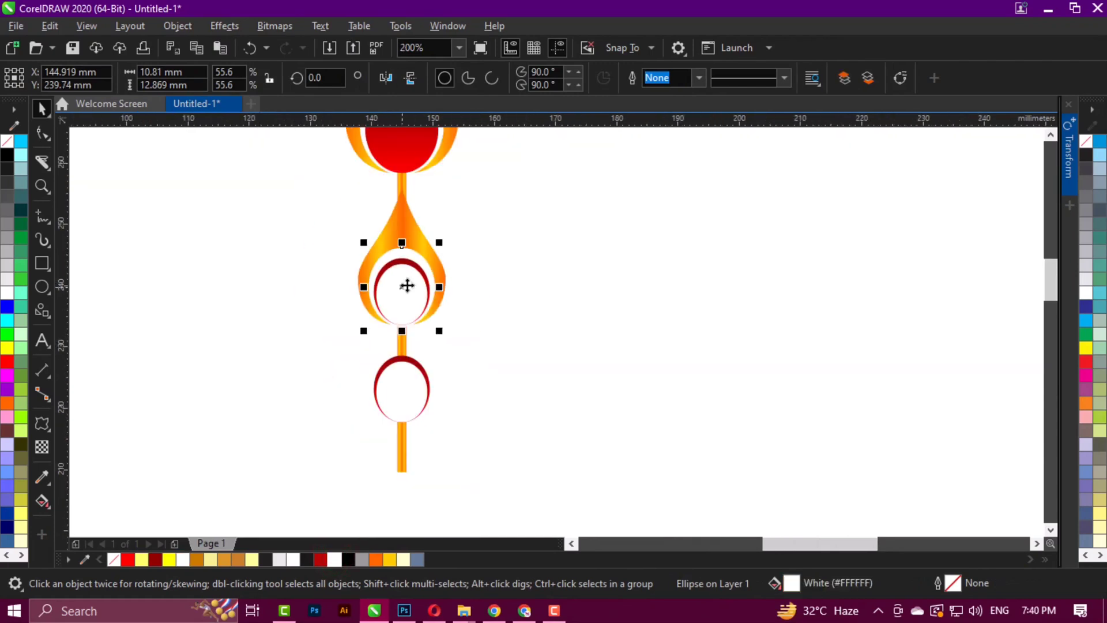
click(516, 282)
Lengthen the bar further down toward the clock and group all nine ornament objects
scroll(444, 353, down, 2)
drag(471, 372, 512, 358)
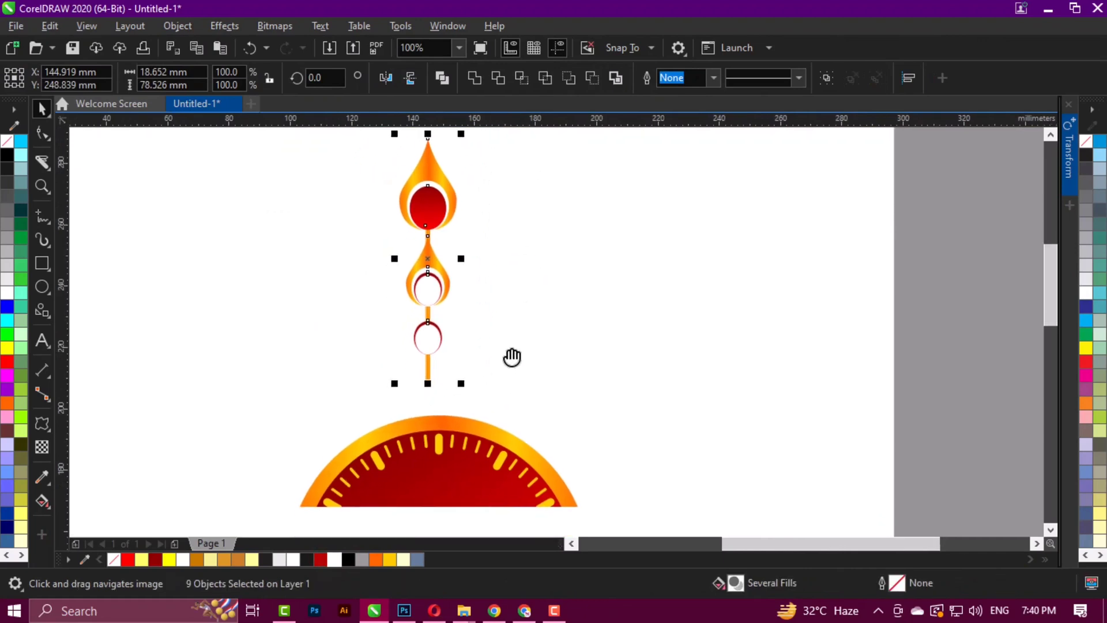
click(498, 369)
scroll(438, 381, up, 2)
click(415, 373)
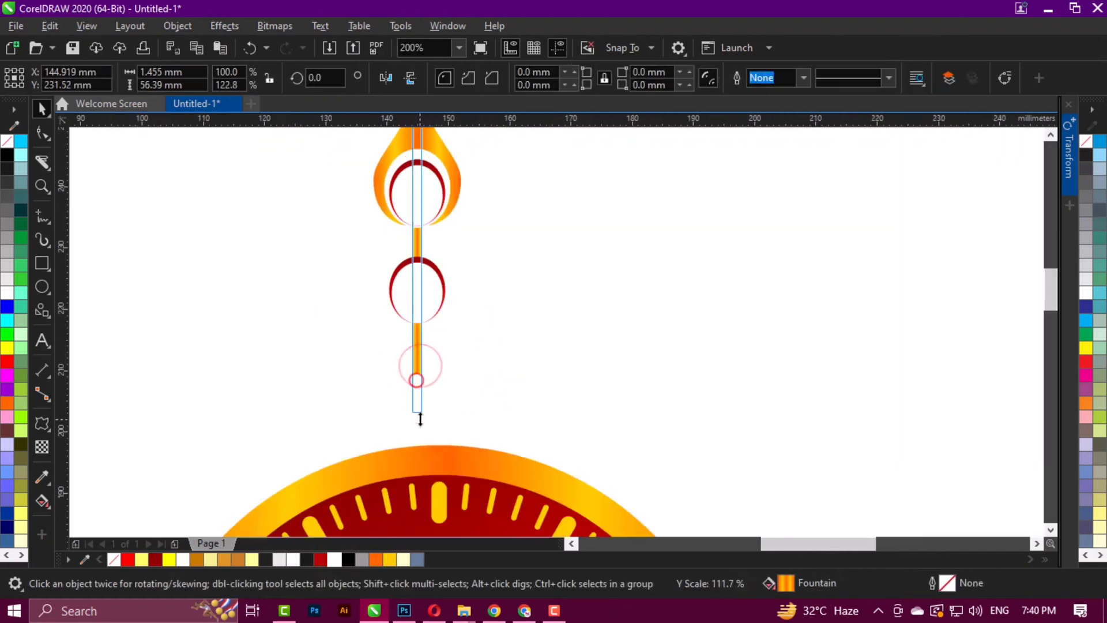
scroll(430, 346, down, 4)
drag(445, 376, 445, 376)
key(ctrl+g)
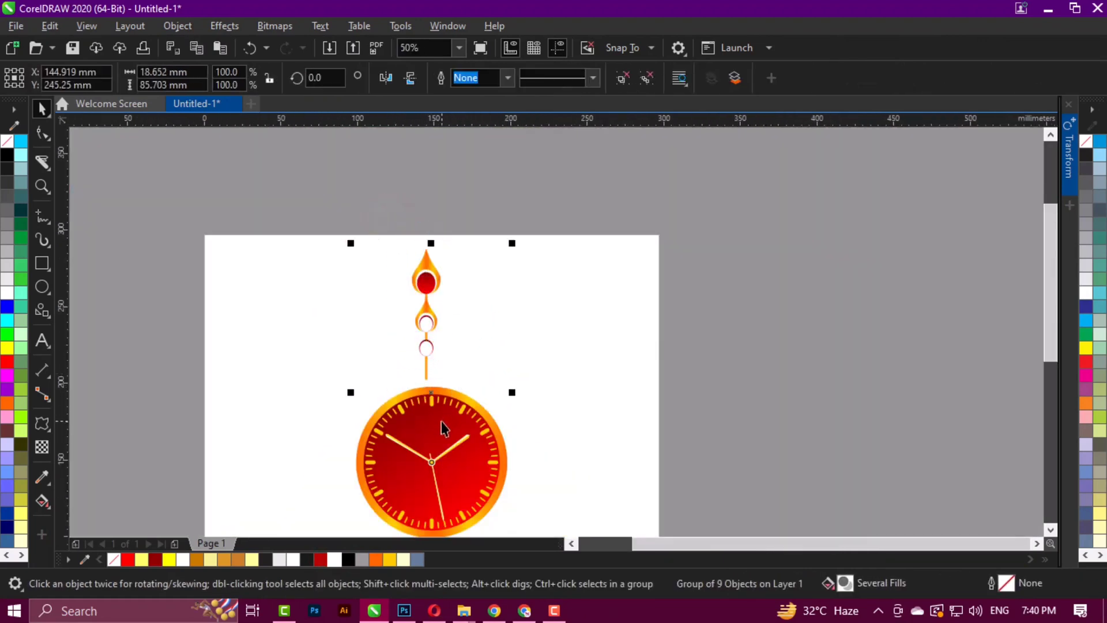
Centre the ornament group horizontally over the clock and lower it until the bar meets the clock's rim
click(538, 319)
scroll(502, 348, up, 4)
click(429, 248)
scroll(432, 254, down, 4)
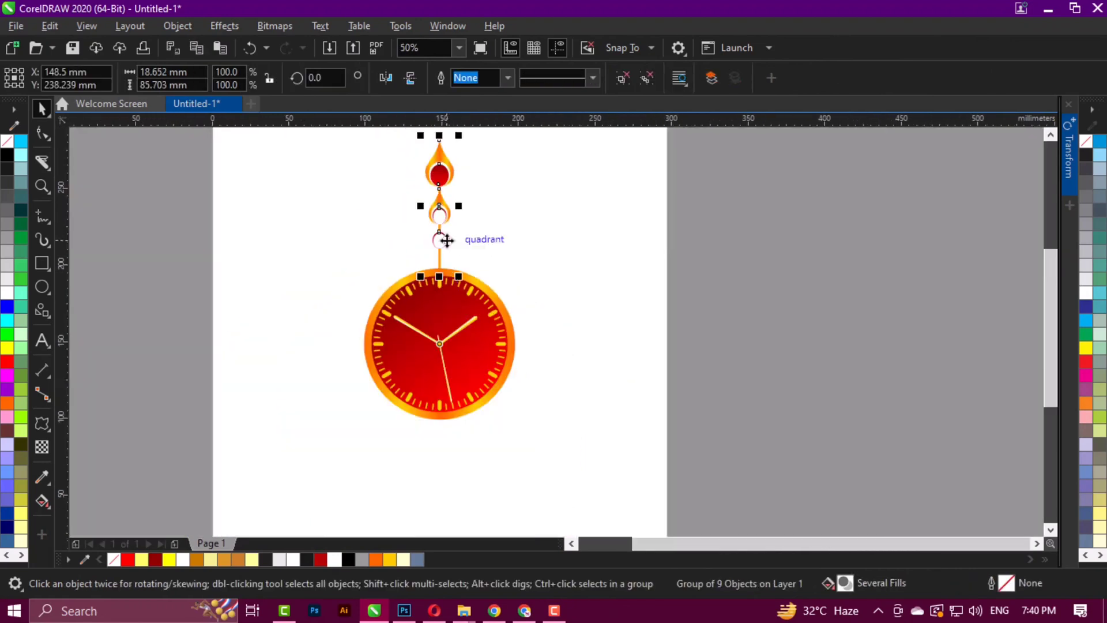
Move the ornament group's rotation centre to the clock's centre and create 24 copies rotated at 14.4° intervals
click(447, 240)
scroll(443, 225, up, 2)
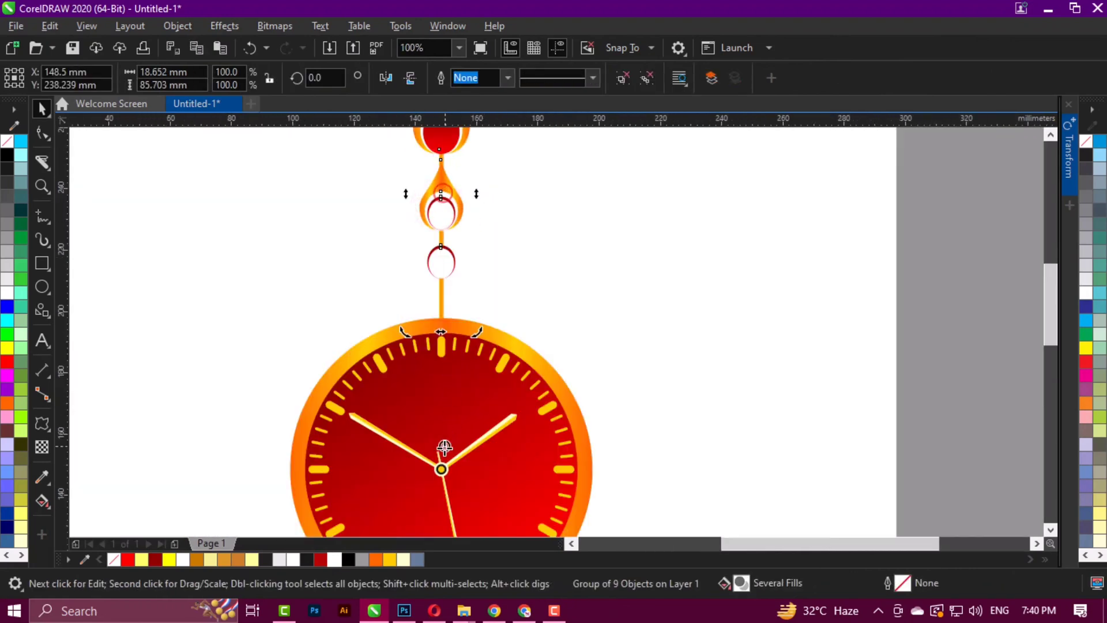
drag(442, 469, 442, 469)
scroll(511, 313, down, 1)
click(1070, 173)
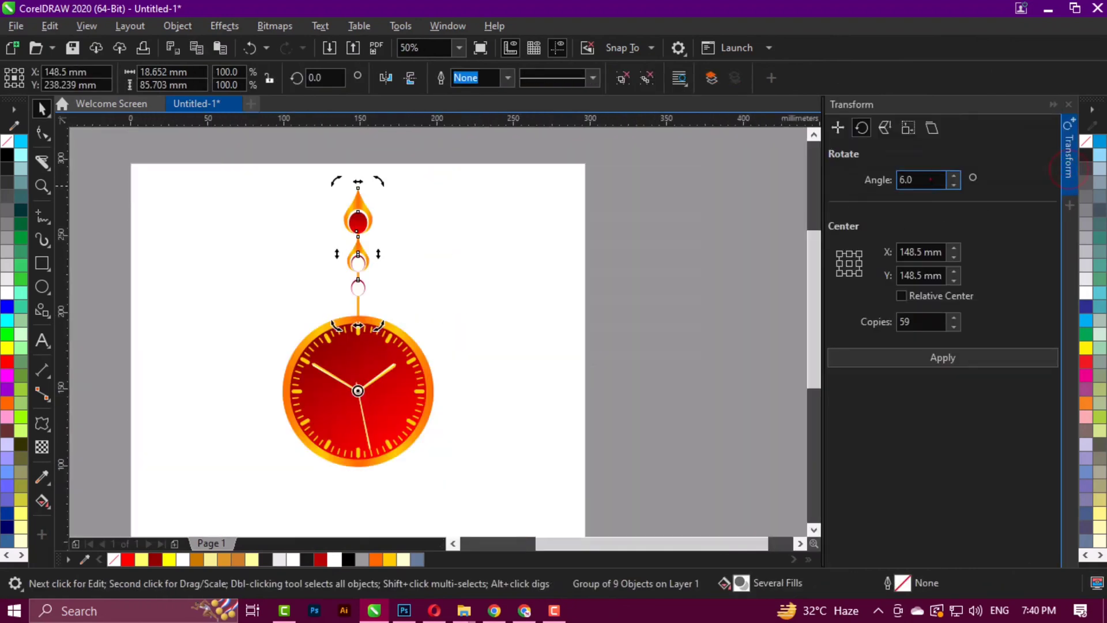
drag(930, 180, 834, 199)
text(14.4)
key(Tab)
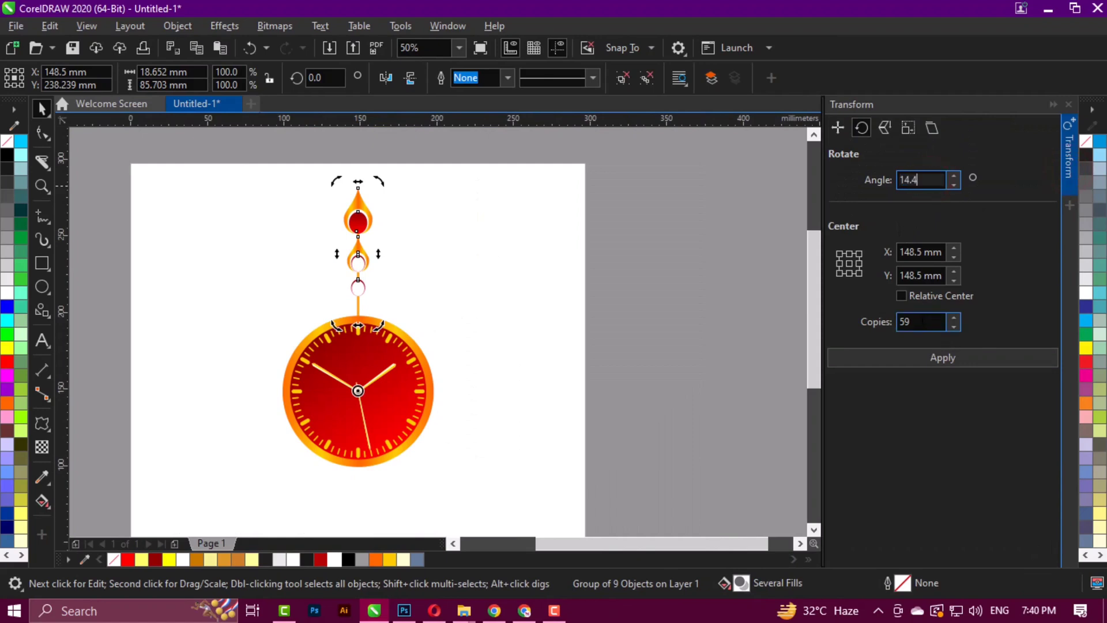
text(24)
key(Return)
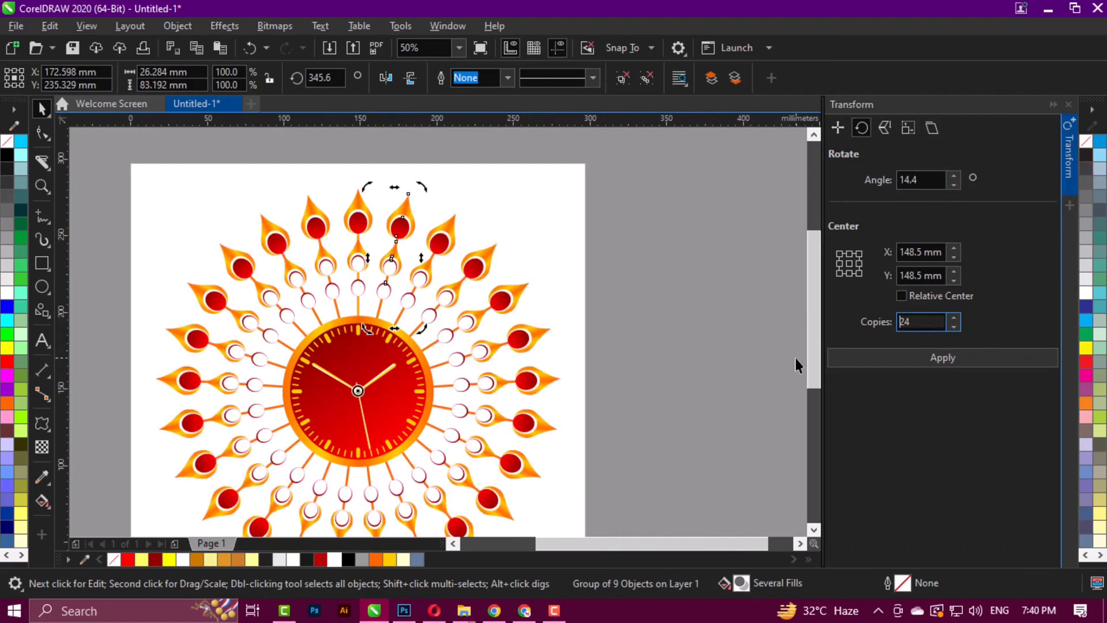
click(546, 226)
drag(529, 330, 563, 224)
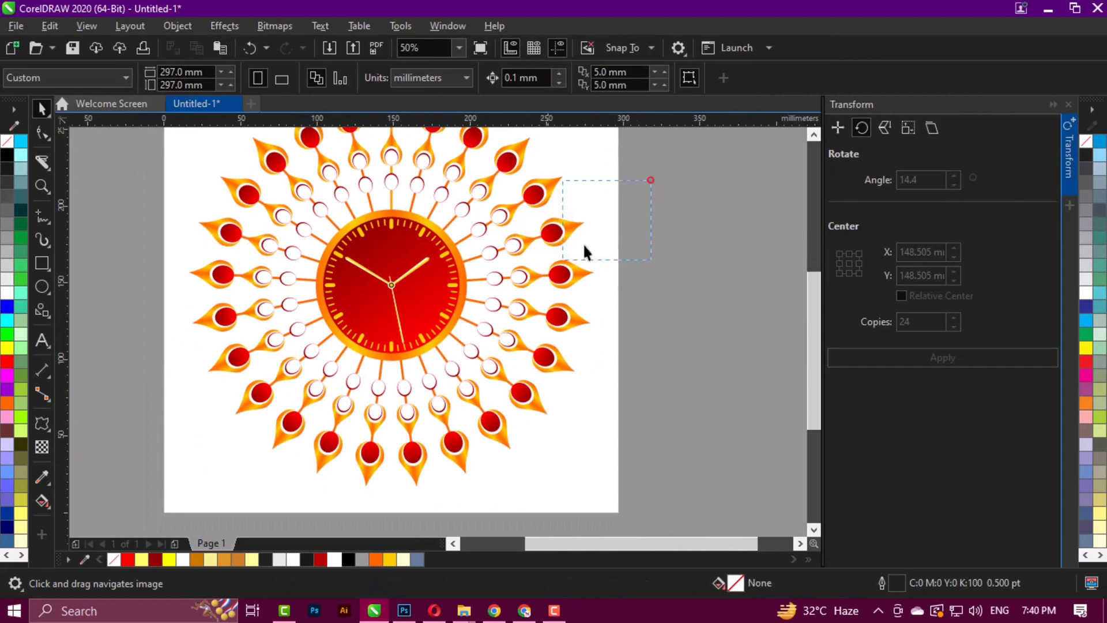
drag(315, 385, 316, 385)
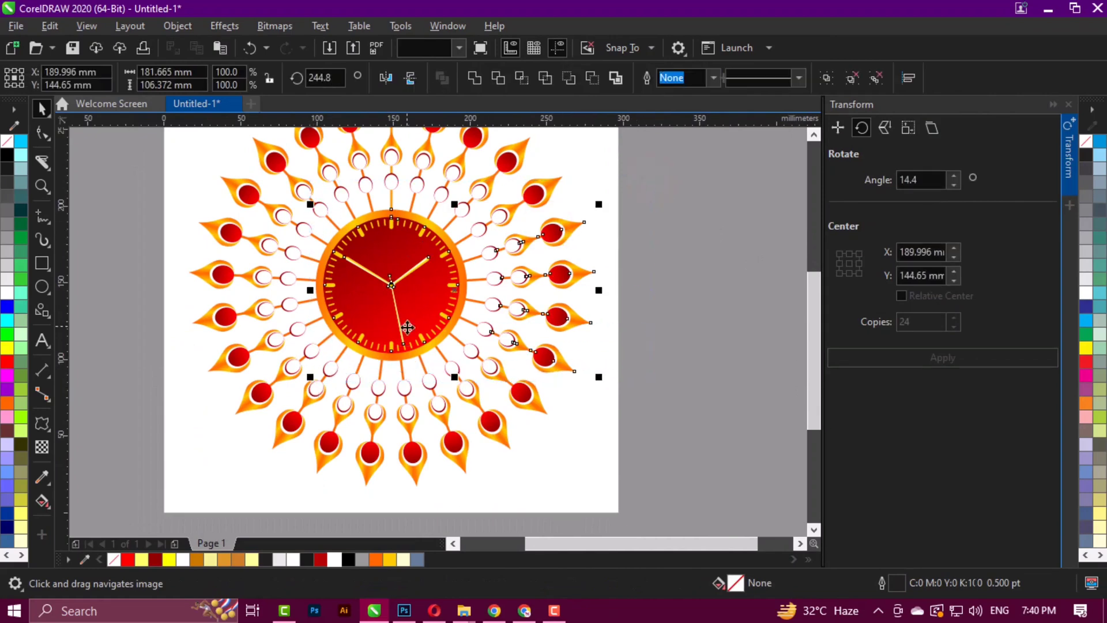
shift+click(555, 306)
shift+click(509, 344)
scroll(461, 364, up, 1)
drag(479, 359, 498, 378)
scroll(383, 335, down, 1)
Scale the clock and all its ornaments down to about 160.7 by 160.4 mm overall and group them
click(1054, 105)
click(703, 342)
scroll(614, 363, down, 1)
drag(675, 455, 584, 391)
scroll(643, 390, up, 1)
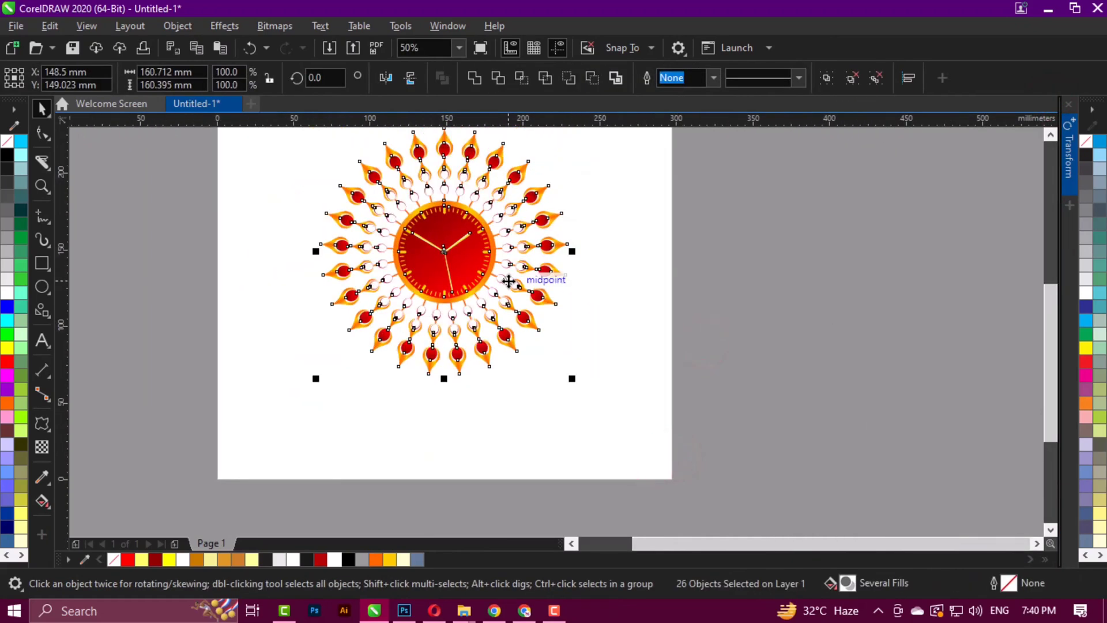
key(ctrl+g)
Set the page width to 400 mm
drag(619, 245, 565, 316)
click(565, 315)
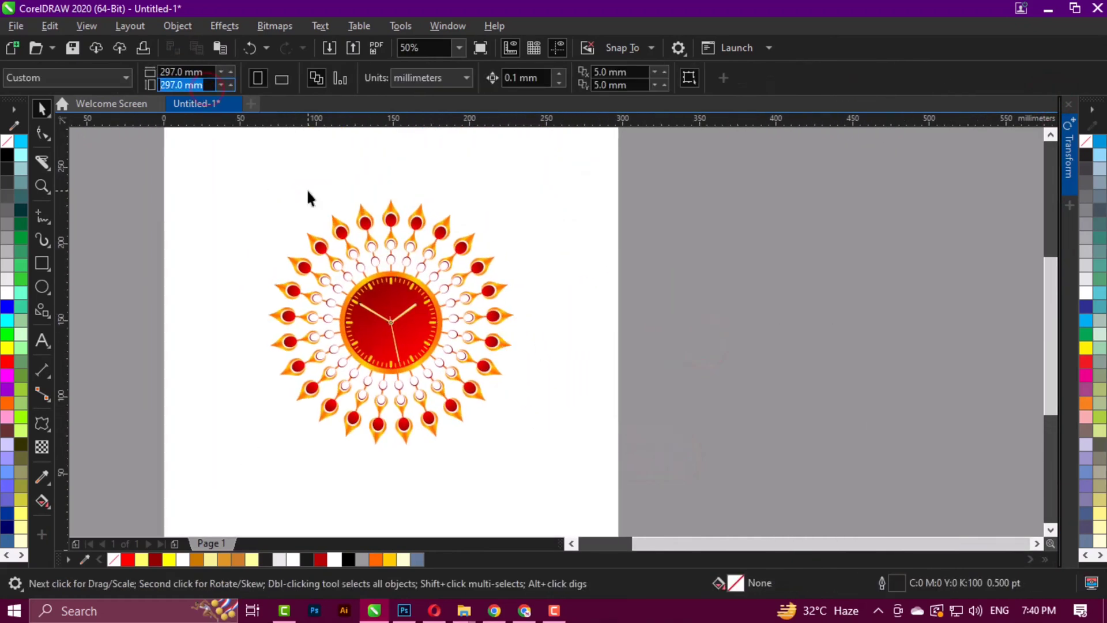
click(201, 72)
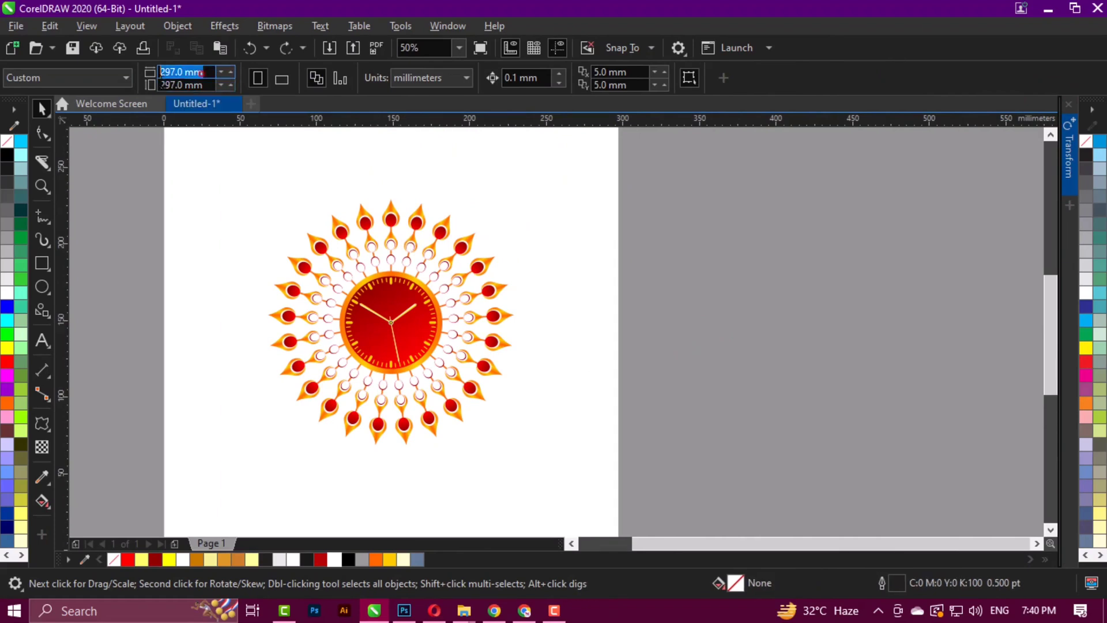
text(400)
key(Return)
scroll(382, 266, down, 1)
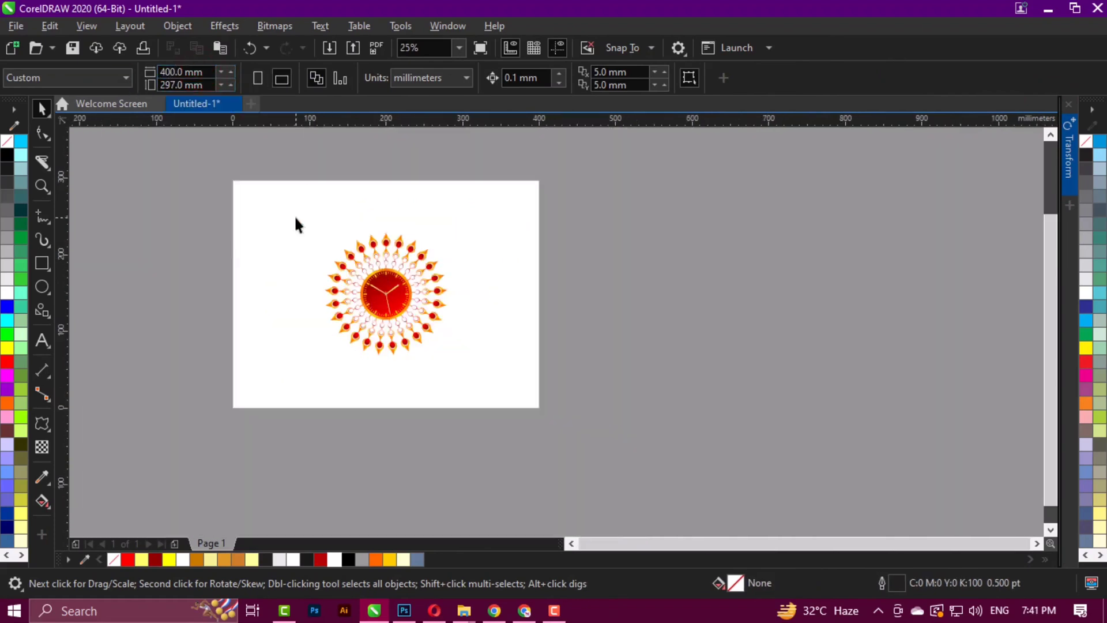
Place the clock in the page's left half and a duplicate beside it in the right half
click(296, 217)
drag(384, 293, 444, 278)
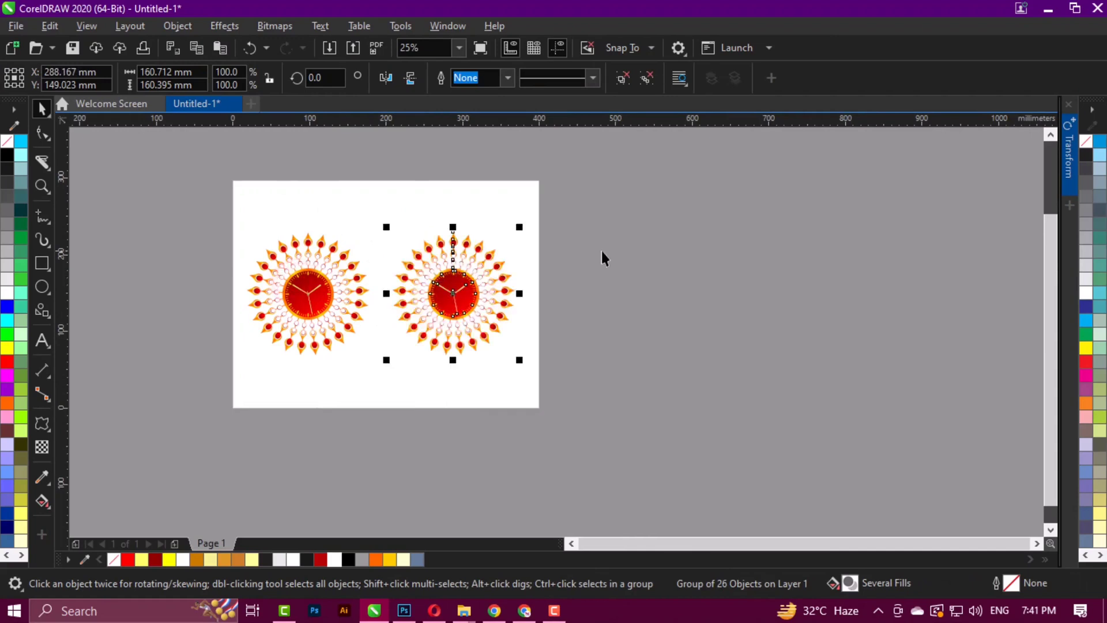
Delete all the ornaments around the second clock except the one at 12 o'clock
click(566, 260)
scroll(498, 271, up, 1)
click(438, 225)
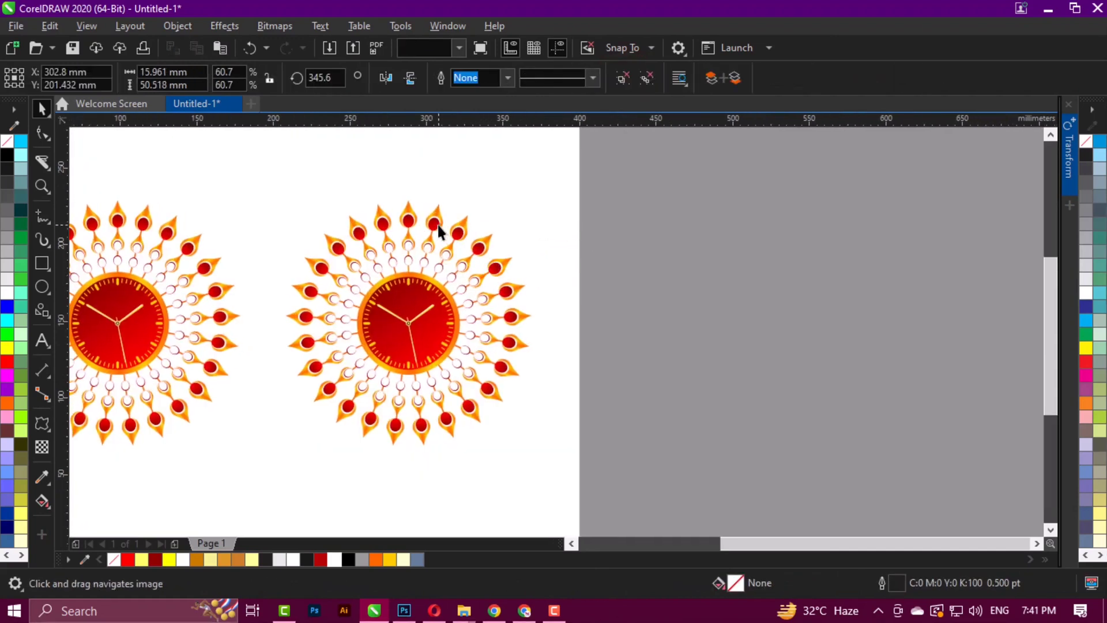
click(466, 262)
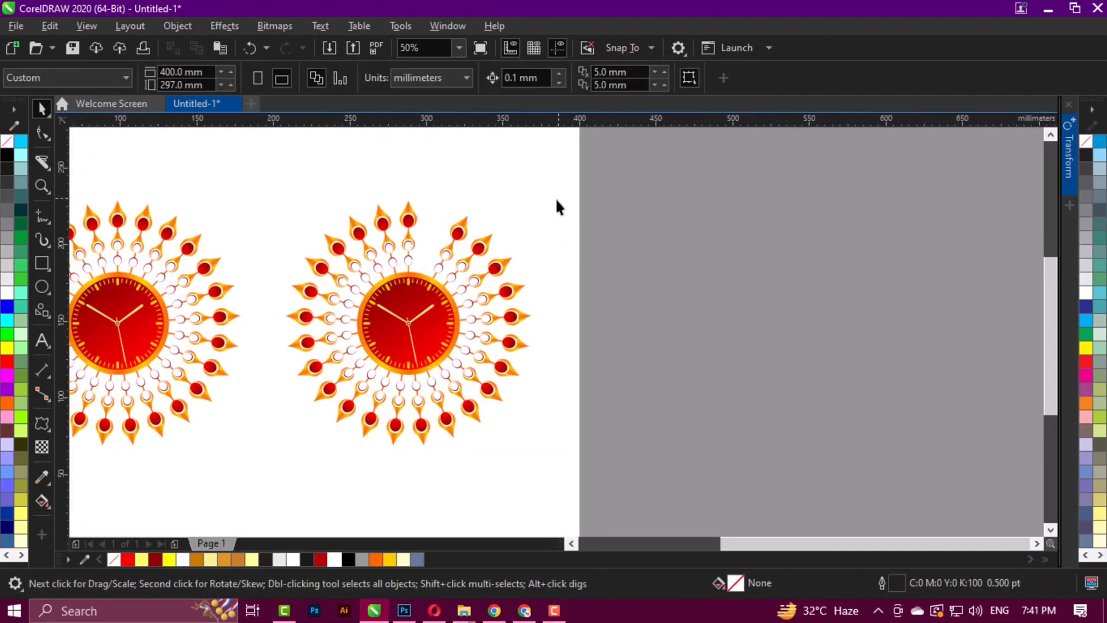
drag(556, 196, 267, 459)
shift+click(411, 230)
key(Delete)
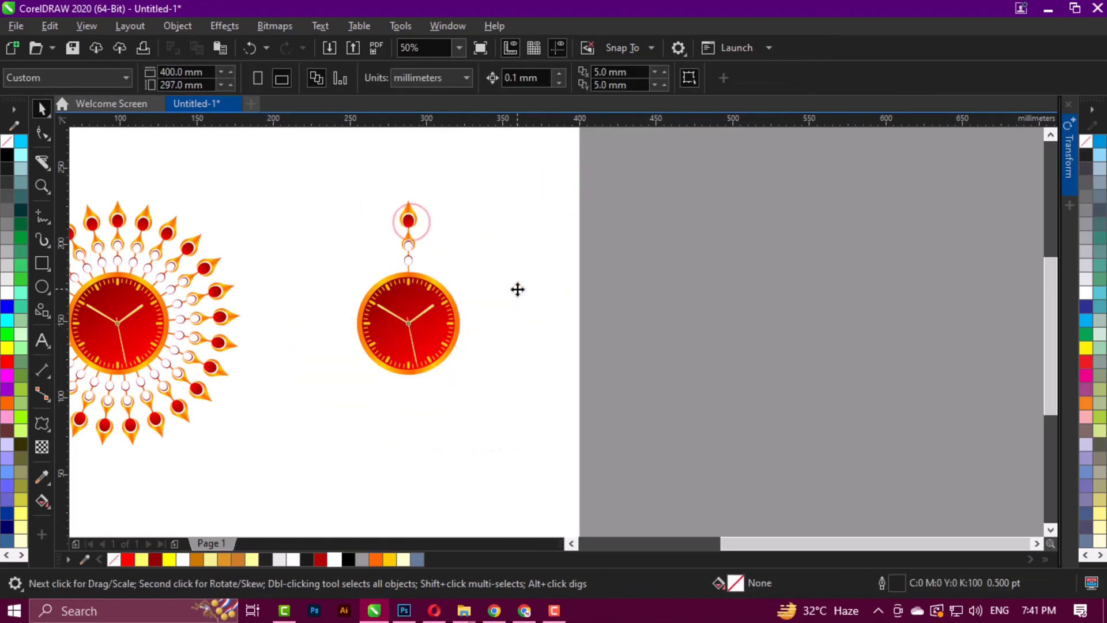
Create 11 copies of the remaining ornament around the second clock's centre, rotated at 30° intervals
drag(407, 374, 405, 376)
key(alt+F8)
click(672, 265)
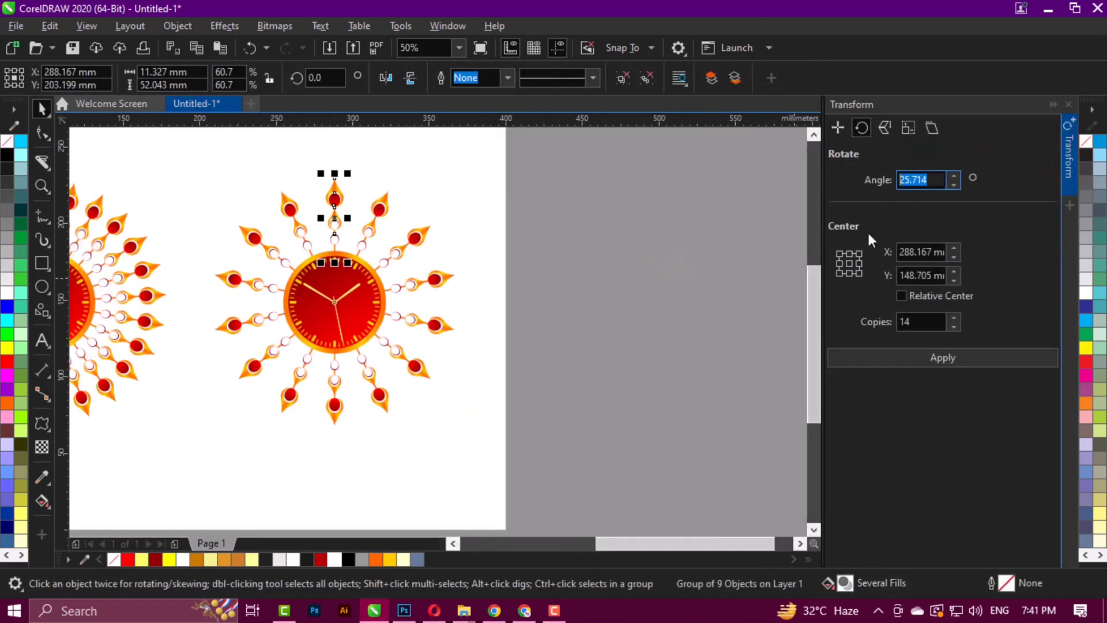
key(ctrl+z)
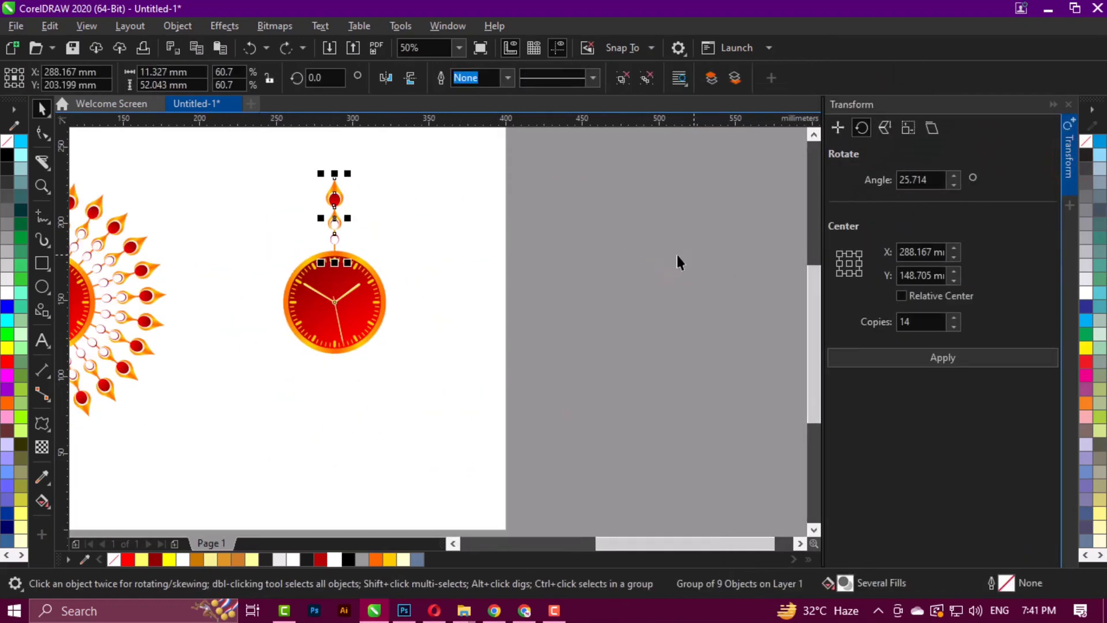
drag(944, 180, 914, 181)
text(30)
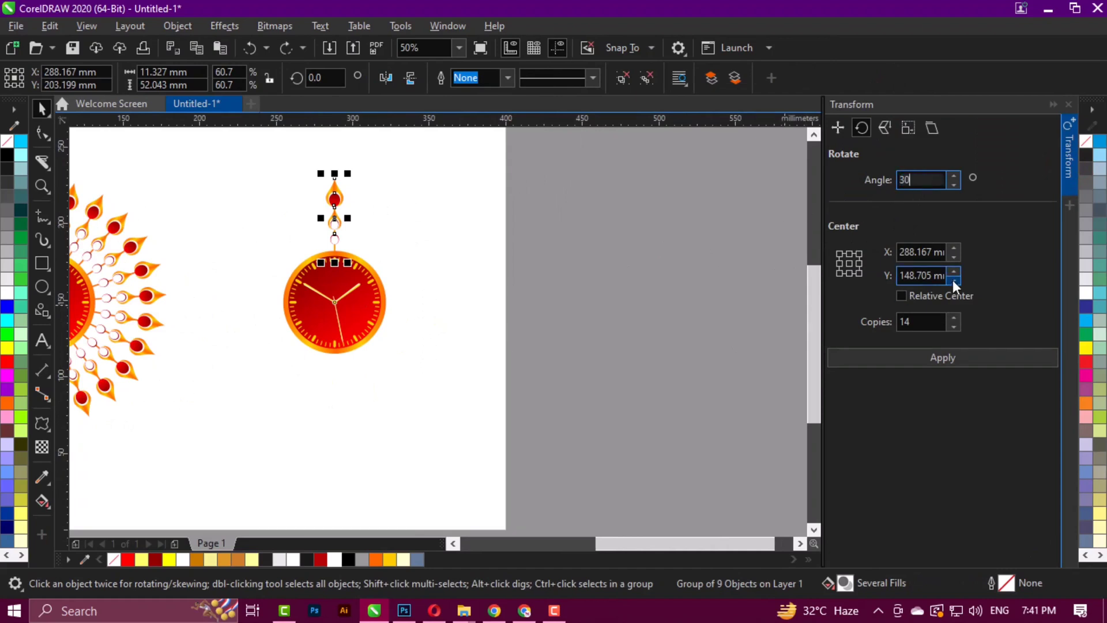
drag(928, 322, 818, 351)
text(11)
key(Return)
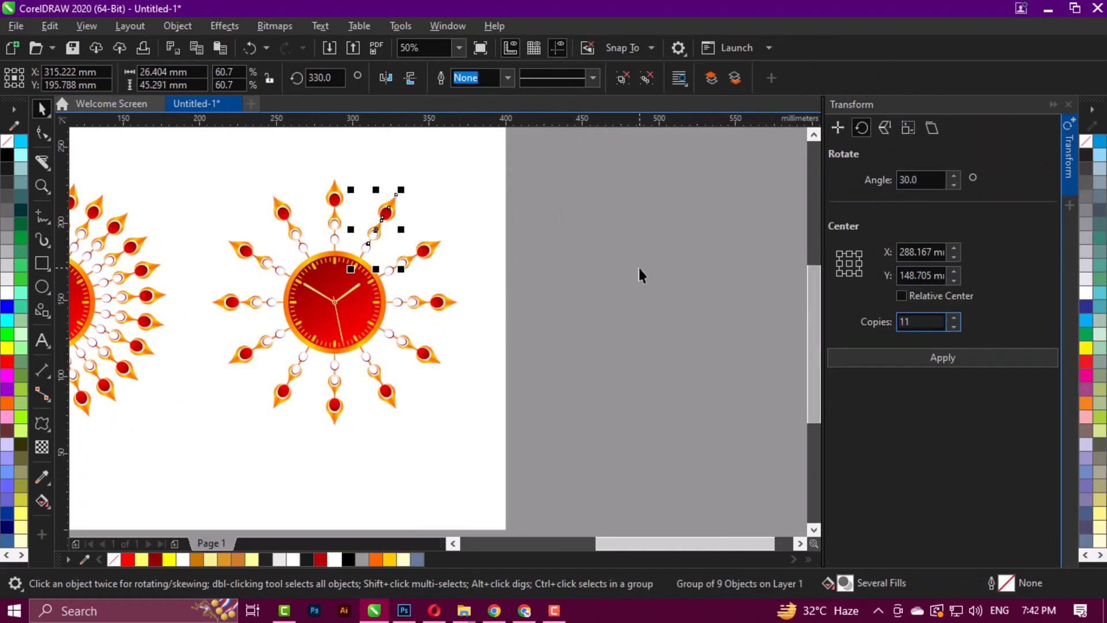
Duplicate the second clock's top ornament at the page's right edge and remove the copy's outermost red-centred teardrop
click(341, 199)
drag(340, 198, 516, 198)
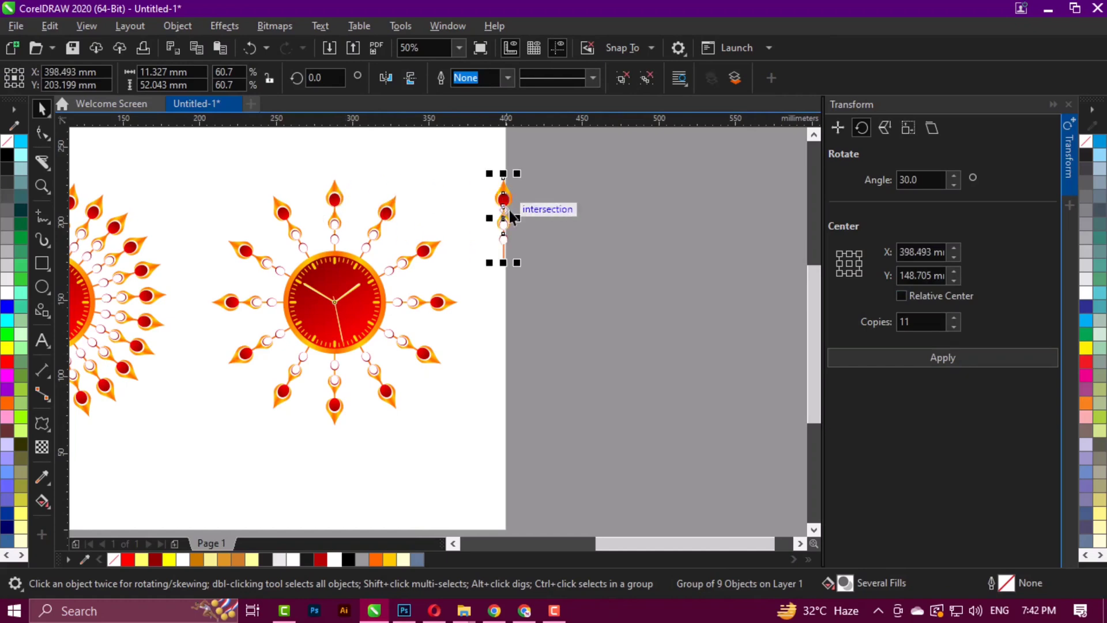
click(584, 196)
scroll(507, 217, up, 5)
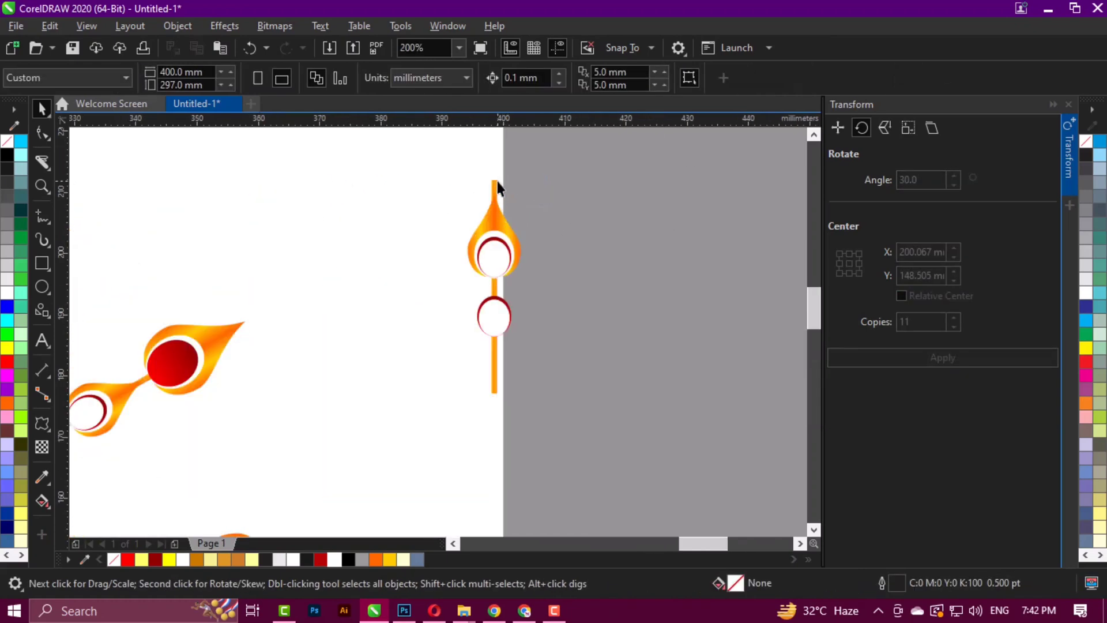
Shorten the copied ornament's stem to about 24.7 mm and group its parts
click(470, 148)
scroll(495, 390, down, 2)
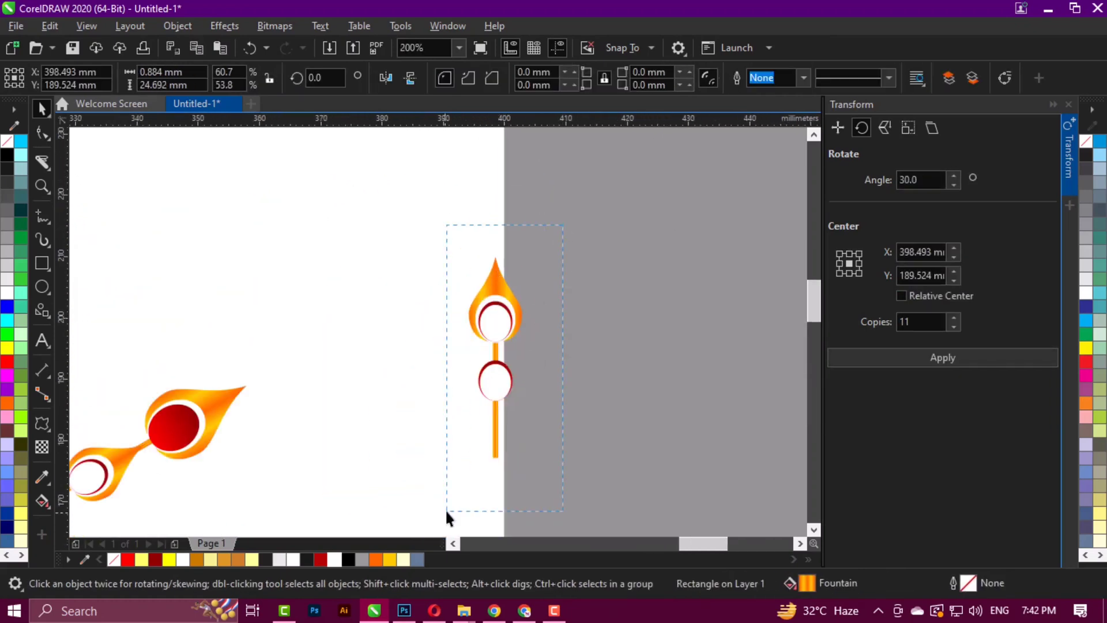
drag(447, 511, 446, 512)
scroll(677, 282, down, 2)
key(ctrl+g)
Align the small ornament horizontally with the second clock's centre and move it off the page's right side
shift+click(479, 340)
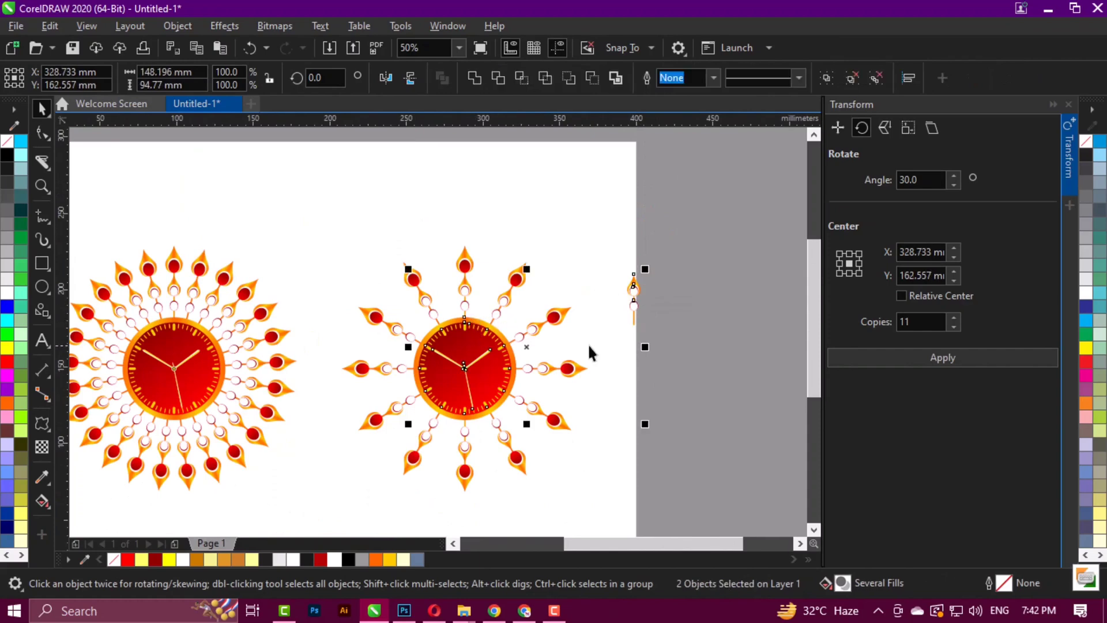
click(663, 327)
scroll(473, 289, up, 2)
drag(474, 292, 299, 264)
click(680, 295)
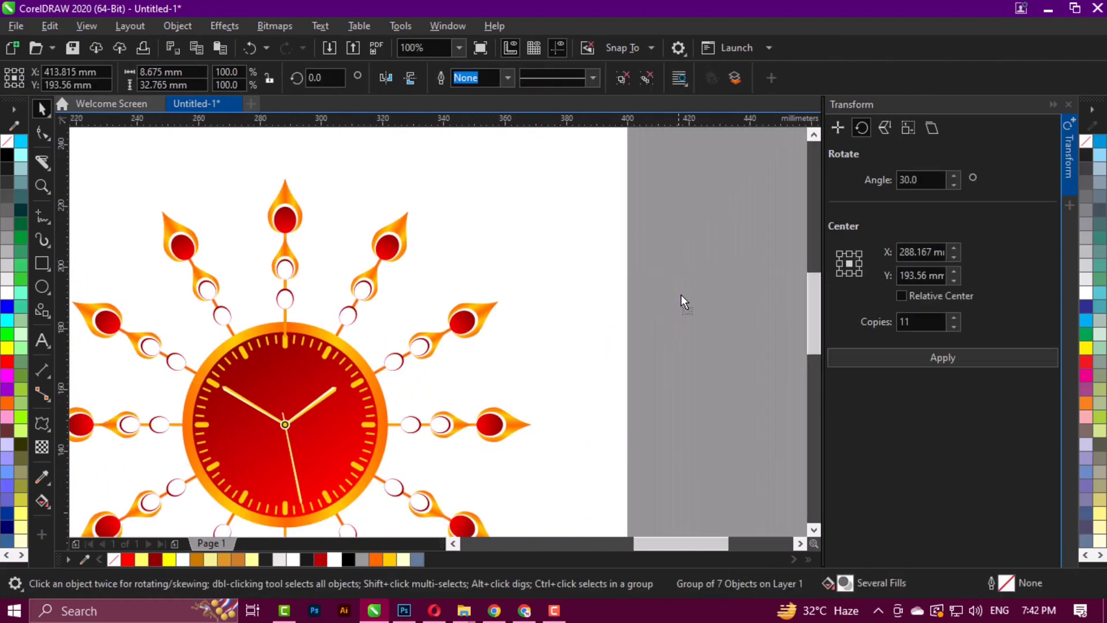
Ungroup the small ornament and enlarge its teardrop to about 9.6 by 15.5 mm
drag(681, 296, 589, 299)
click(621, 81)
drag(636, 208, 624, 222)
scroll(583, 326, up, 4)
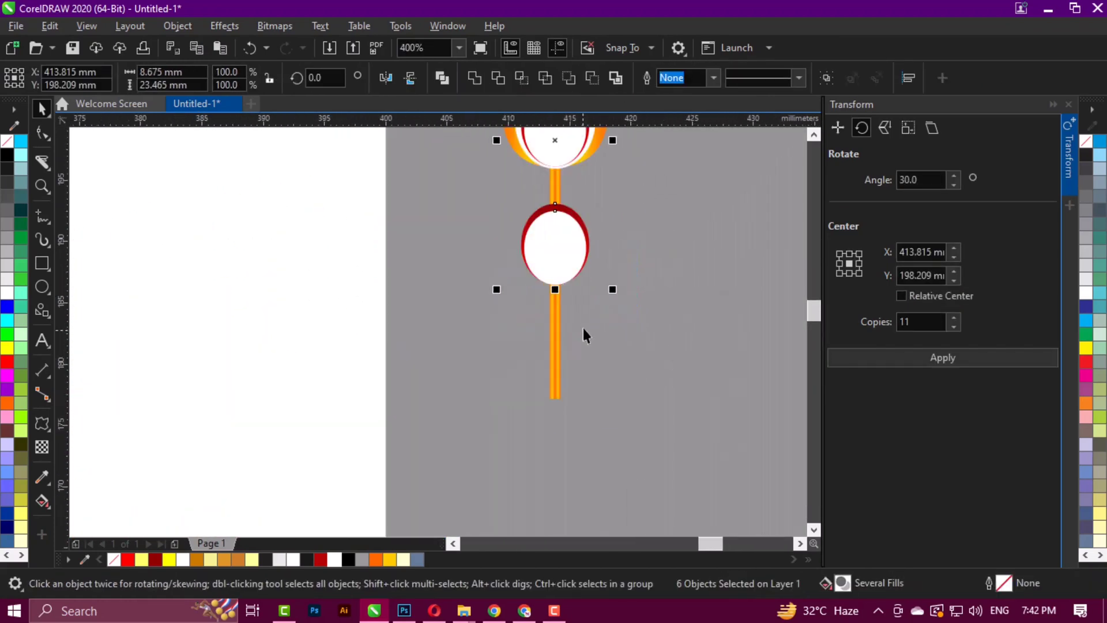
scroll(591, 327, down, 2)
drag(601, 316, 607, 330)
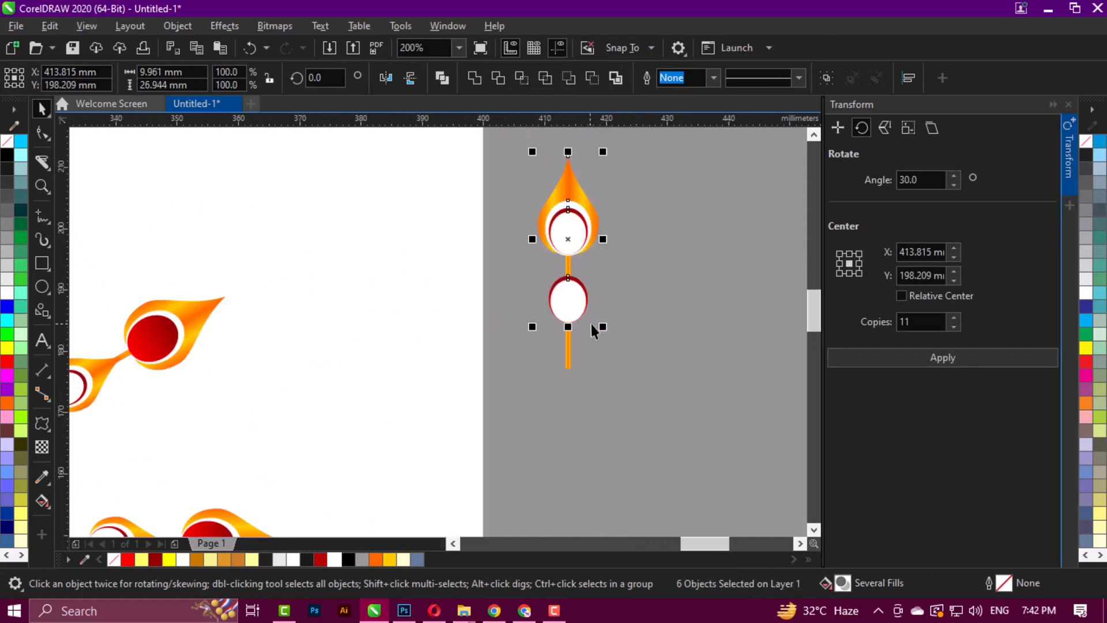
key(ctrl+z)
key(ctrl+shift+z)
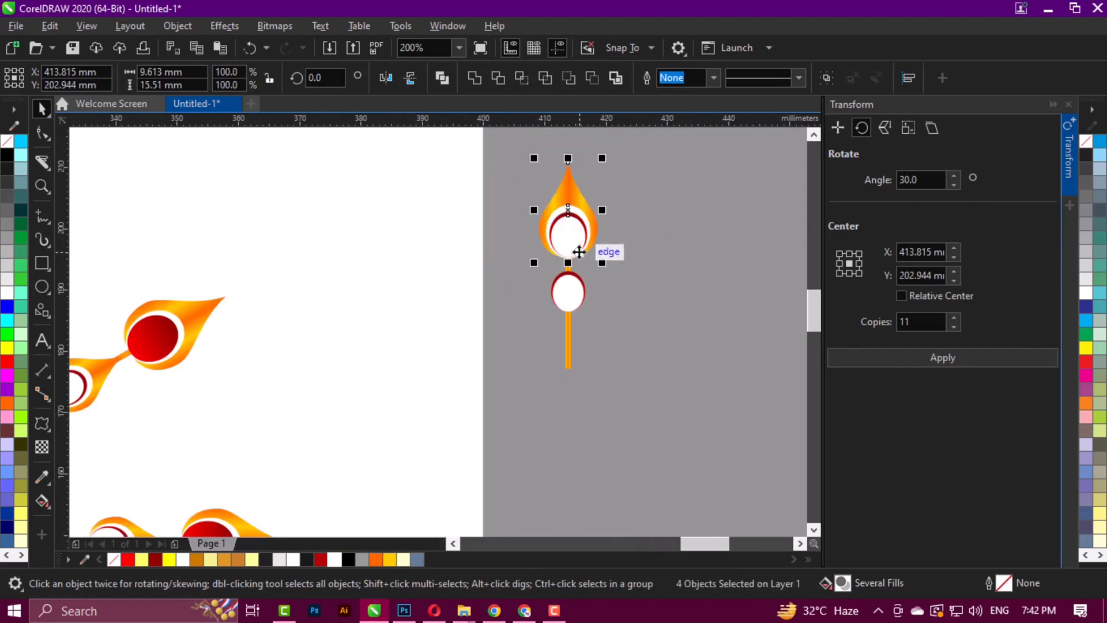
Place a slightly smaller copy of the lower oval ring further down the stem and extend the stem below it
scroll(583, 309, up, 2)
click(558, 284)
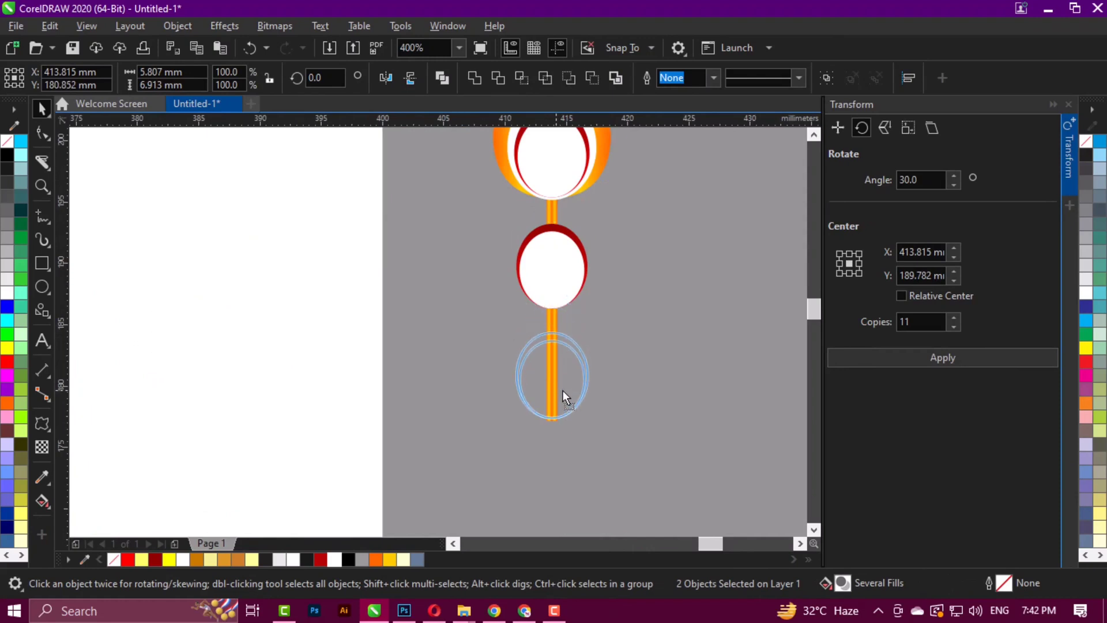
drag(593, 425, 552, 493)
click(633, 394)
click(552, 415)
Group all parts of the small three-ring ornament
scroll(555, 374, down, 1)
drag(630, 149, 472, 514)
key(ctrl+g)
scroll(592, 289, down, 1)
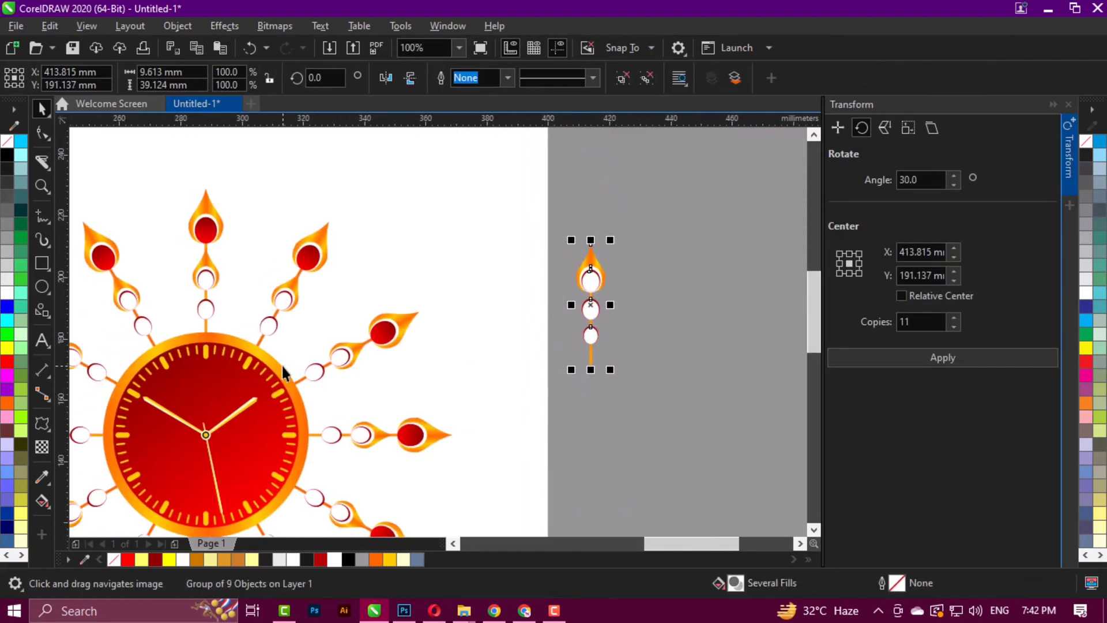
Centre the small ornament horizontally on the second clock and position it so its stem meets the top of the rim
shift+click(283, 369)
key(c)
click(472, 346)
scroll(219, 294, up, 1)
click(322, 336)
drag(322, 339, 327, 327)
drag(325, 347, 338, 333)
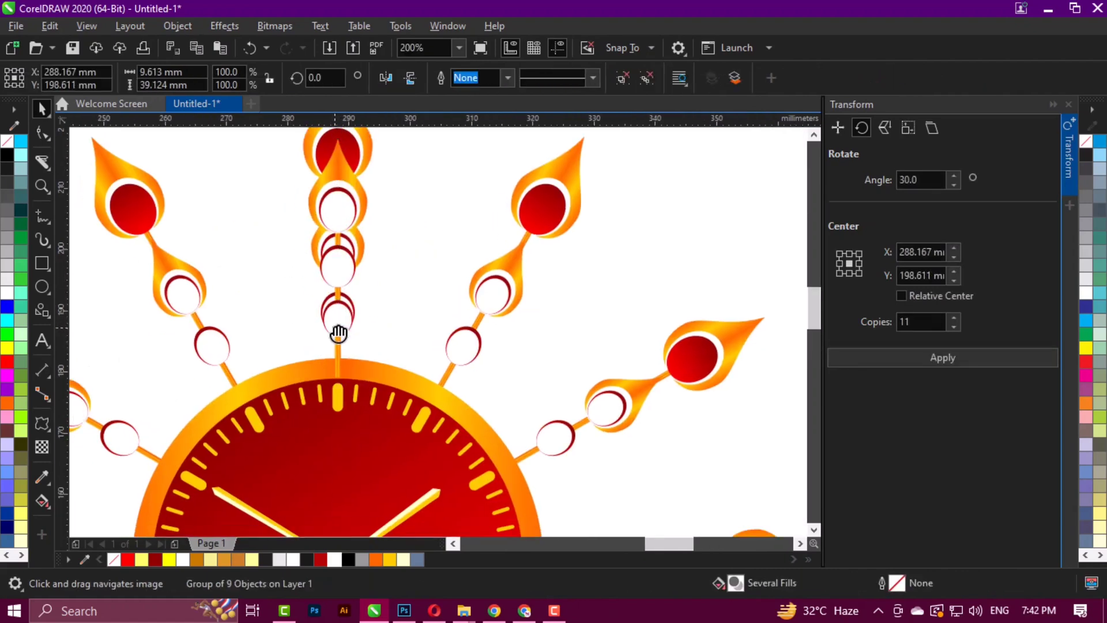
scroll(340, 352, down, 1)
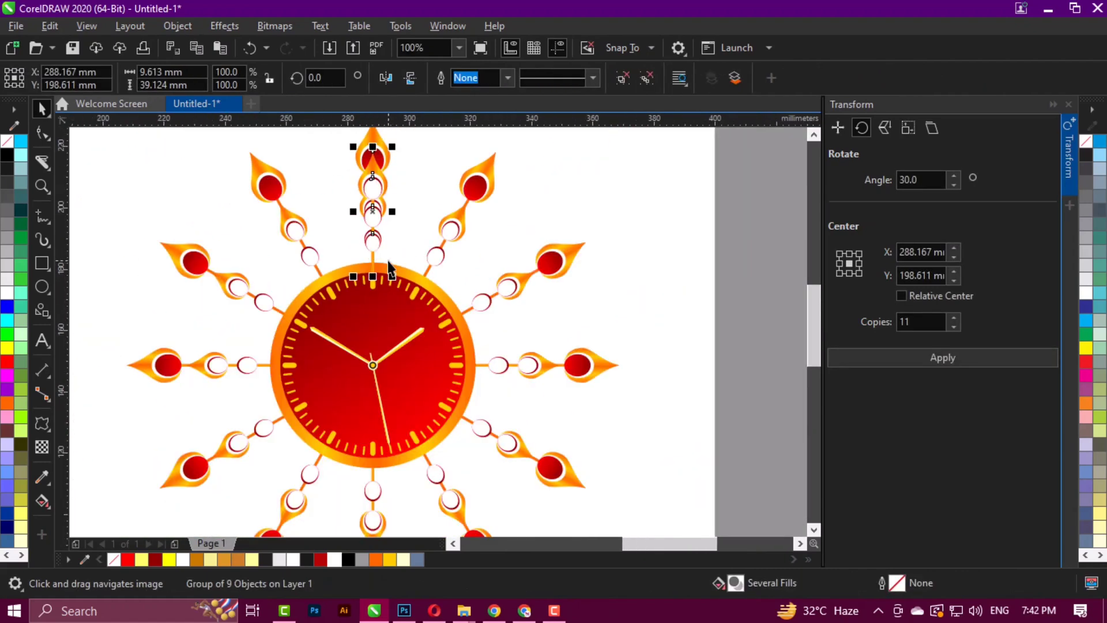
Move the small ornament's rotation centre to the second clock's centre
click(376, 229)
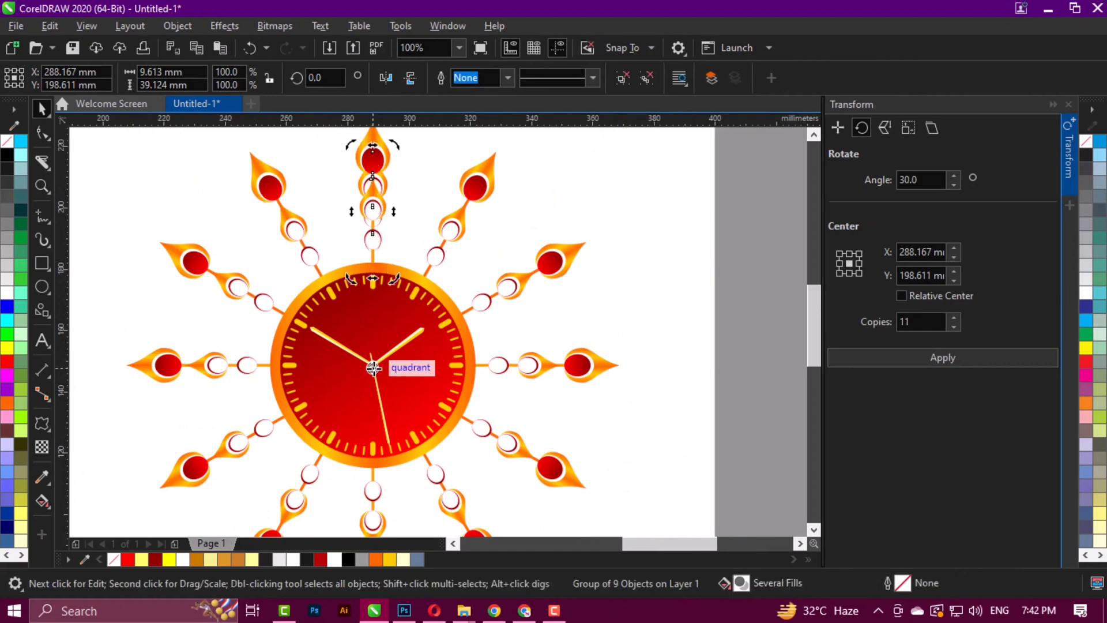
drag(373, 367, 373, 367)
scroll(375, 369, up, 3)
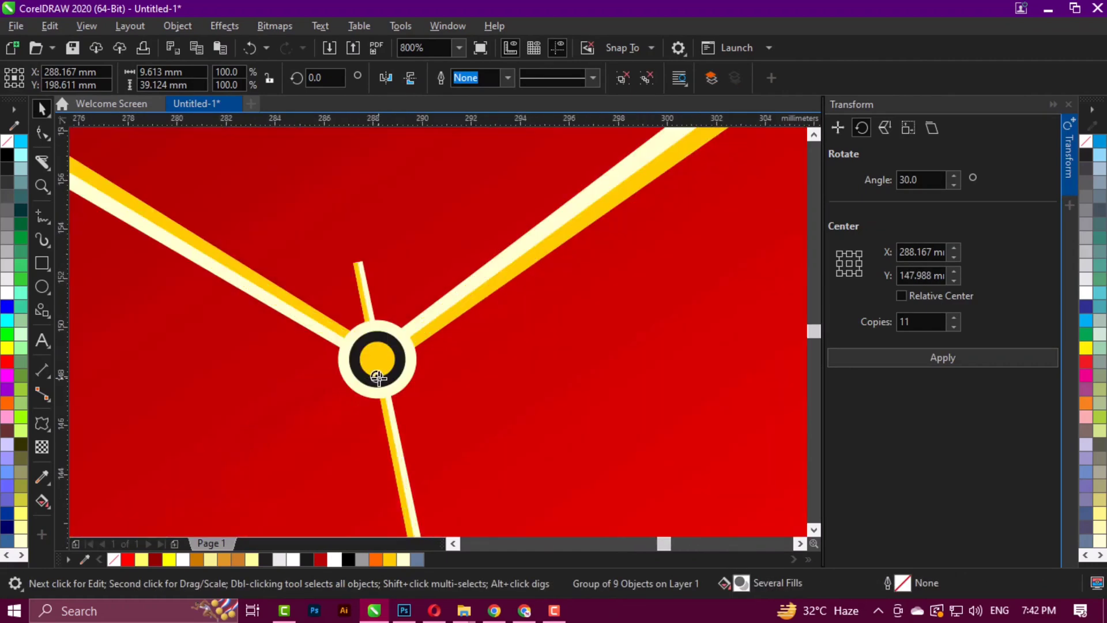
scroll(378, 358, down, 3)
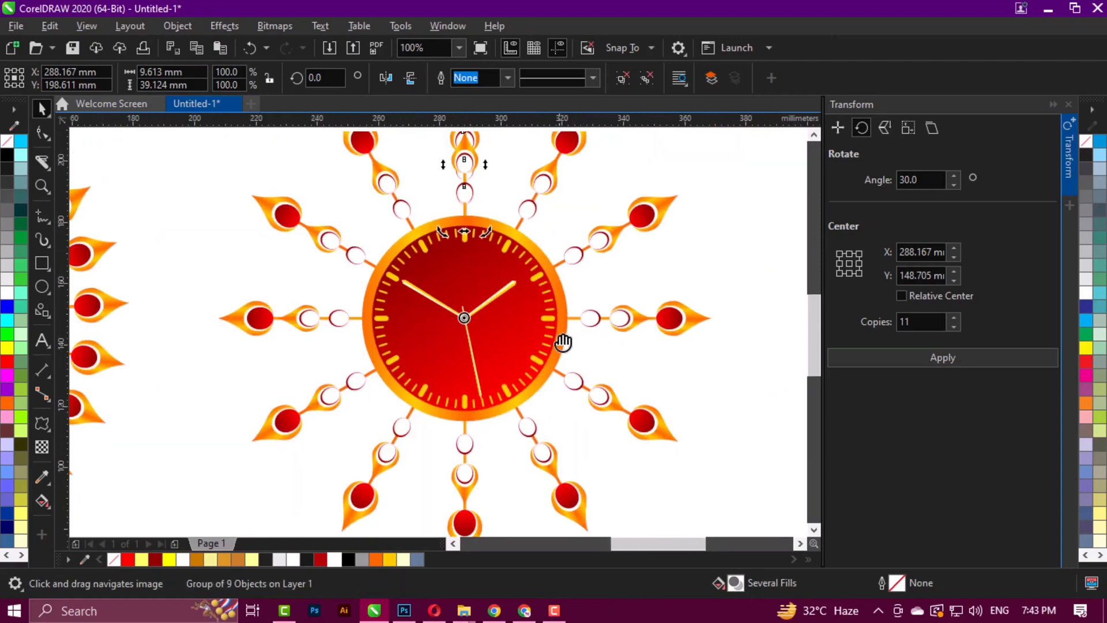
scroll(298, 299, down, 1)
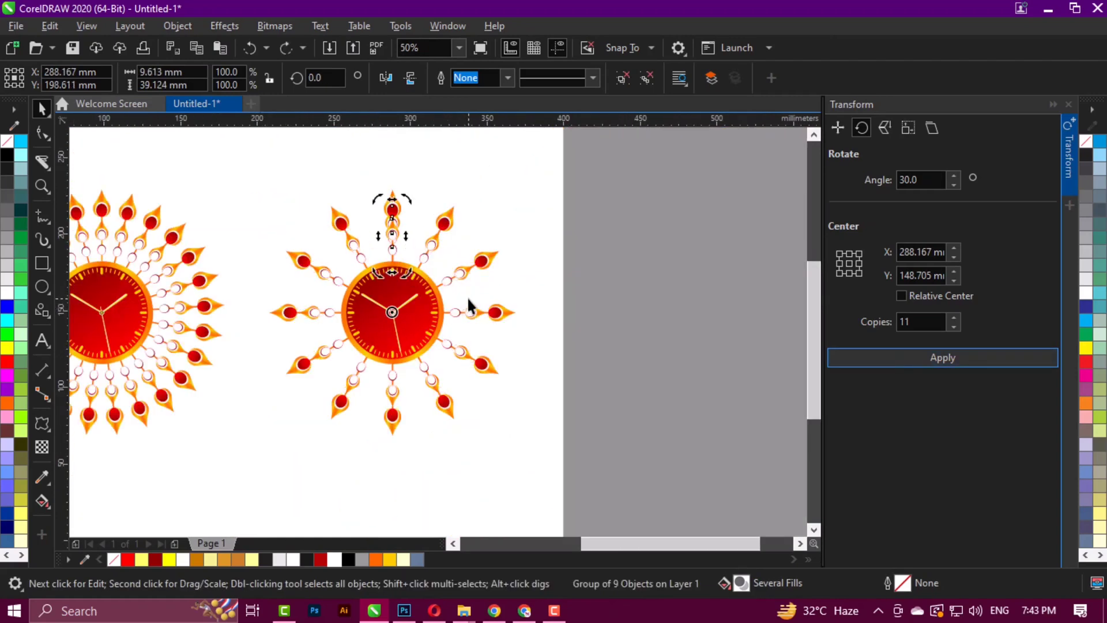
Group the twelve large ornaments and create 11 copies of the small ornament rotated at 30° intervals around the clock
click(469, 296)
drag(555, 169, 271, 453)
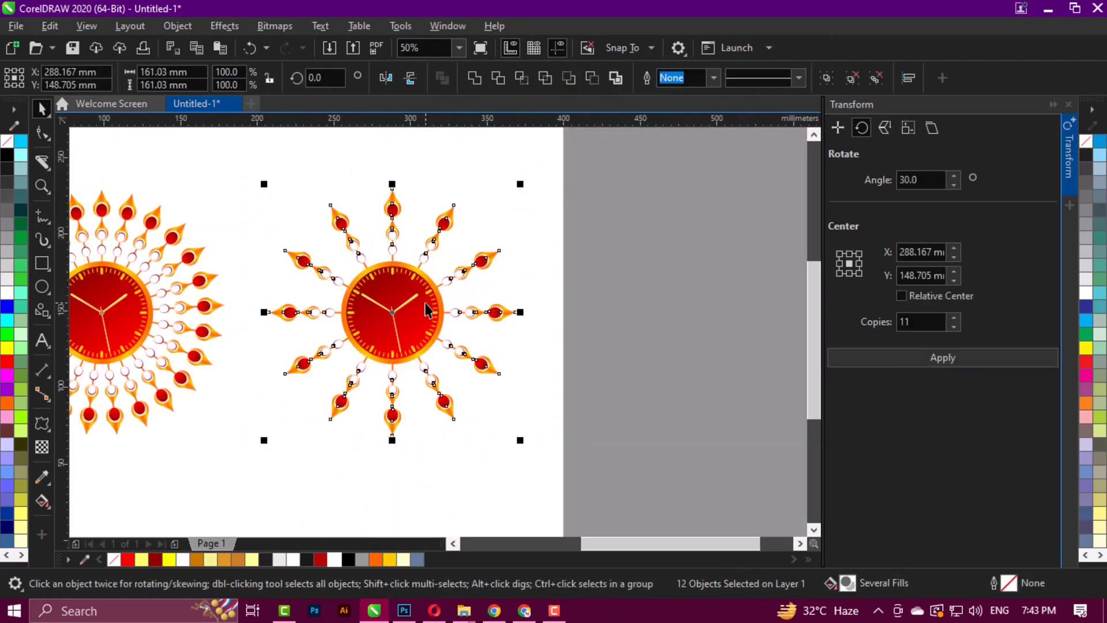
click(393, 230)
scroll(407, 266, up, 1)
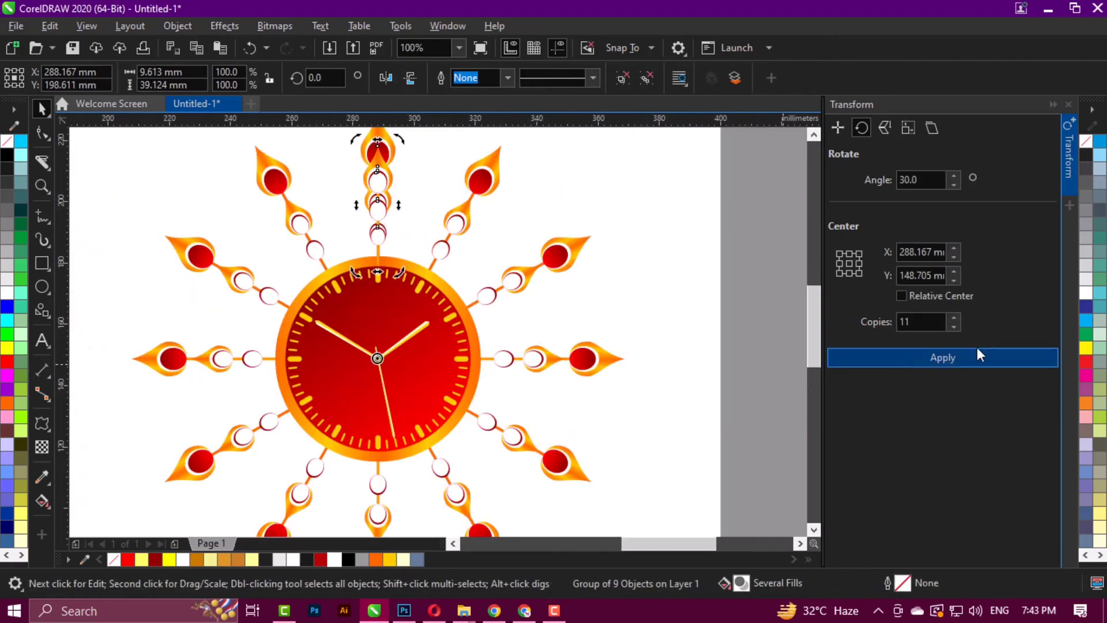
click(975, 356)
click(636, 263)
Group the twelve small ornaments and rotate the group by 15° so they sit between the large ones
scroll(587, 171, down, 1)
drag(648, 154, 366, 440)
scroll(510, 168, up, 1)
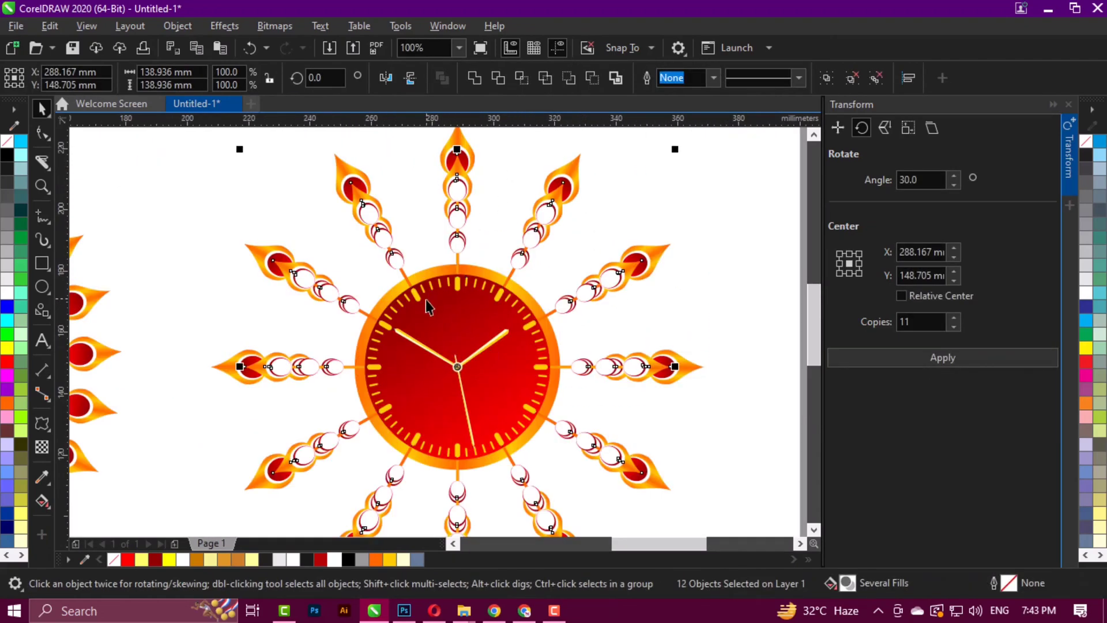
key(ctrl+g)
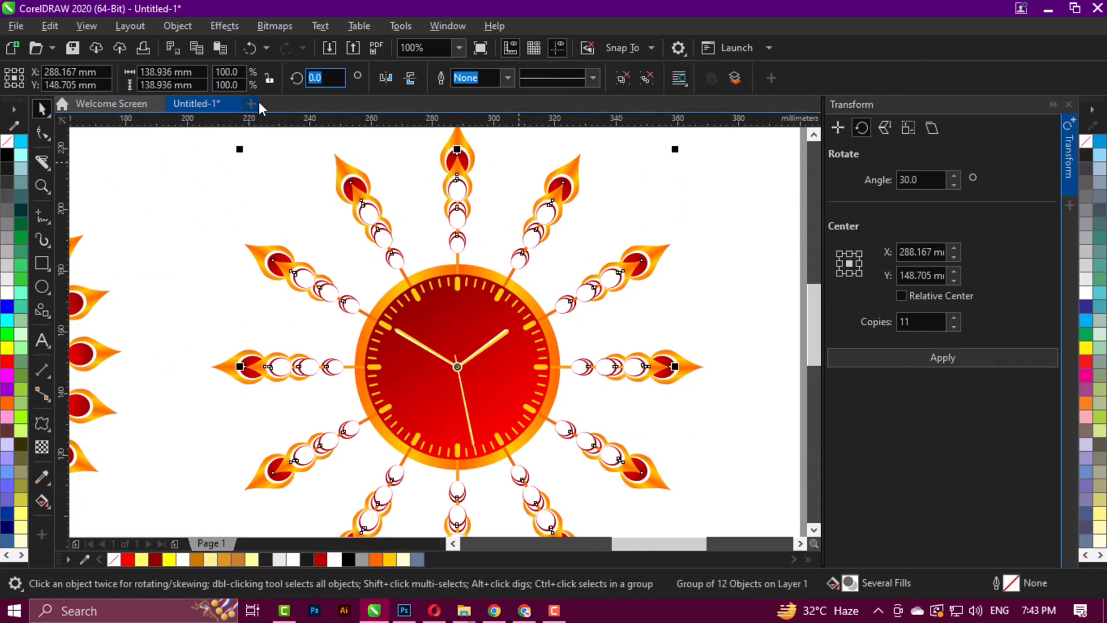
text(15)
key(Return)
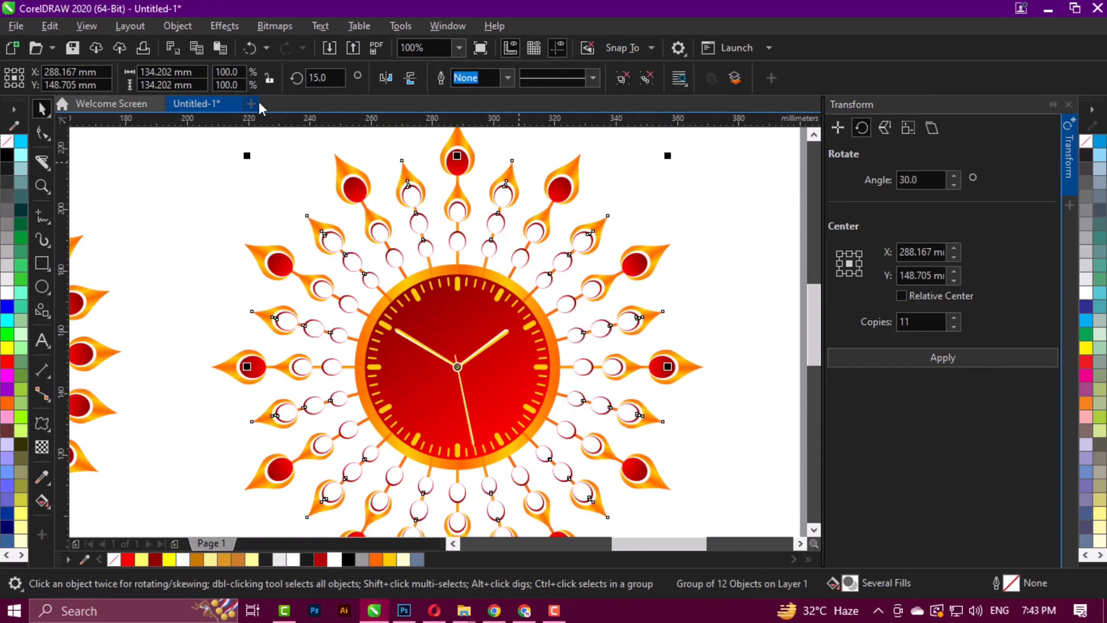
Enlarge the second clock's face slightly about its centre
click(1056, 104)
click(855, 275)
click(614, 335)
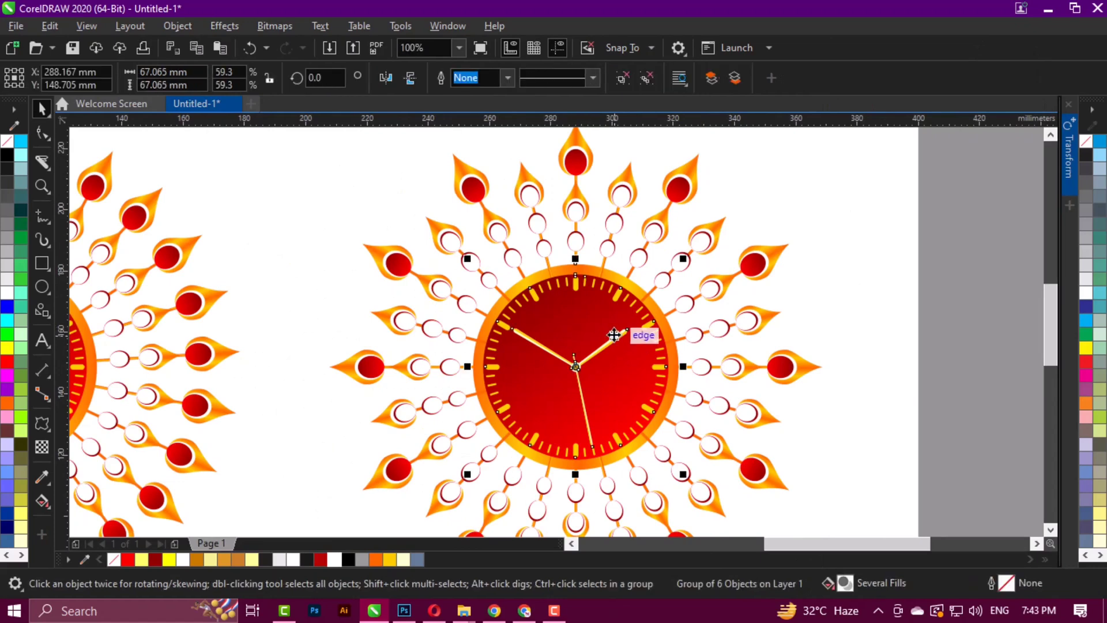
drag(642, 415, 648, 421)
Group the second clock with its ornaments and move it closer to the first, to about X 276.5 mm
key(F3)
drag(383, 487, 382, 488)
key(ctrl+g)
drag(515, 359, 497, 359)
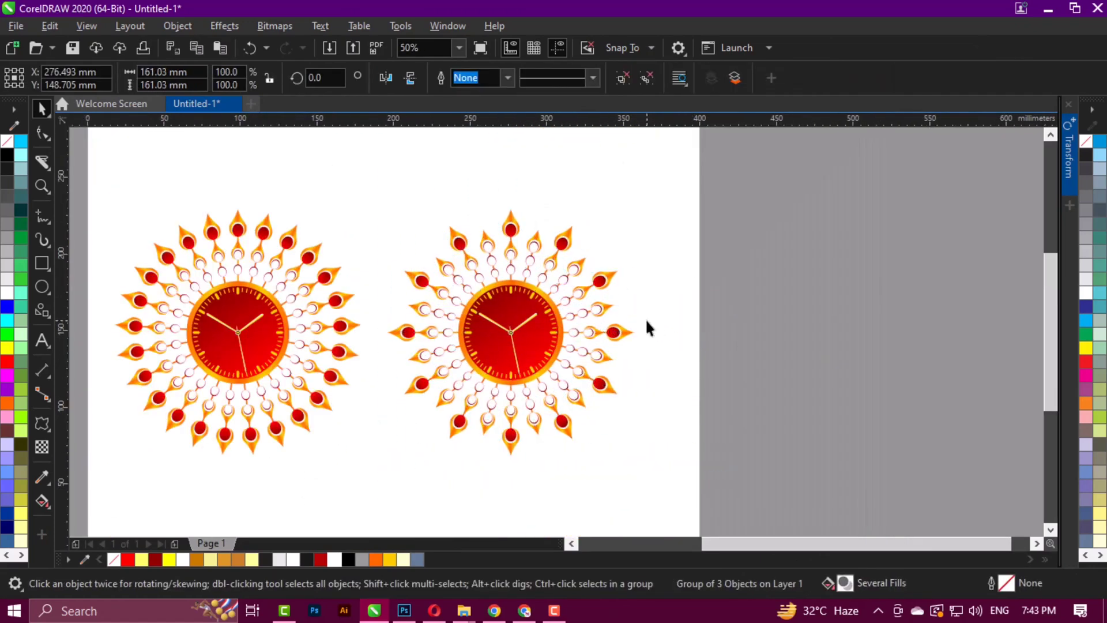
Group both clocks together and centre the group on the page
key(ctrl+a)
key(ctrl+f)
key(ctrl+g)
key(p)
key(F4)
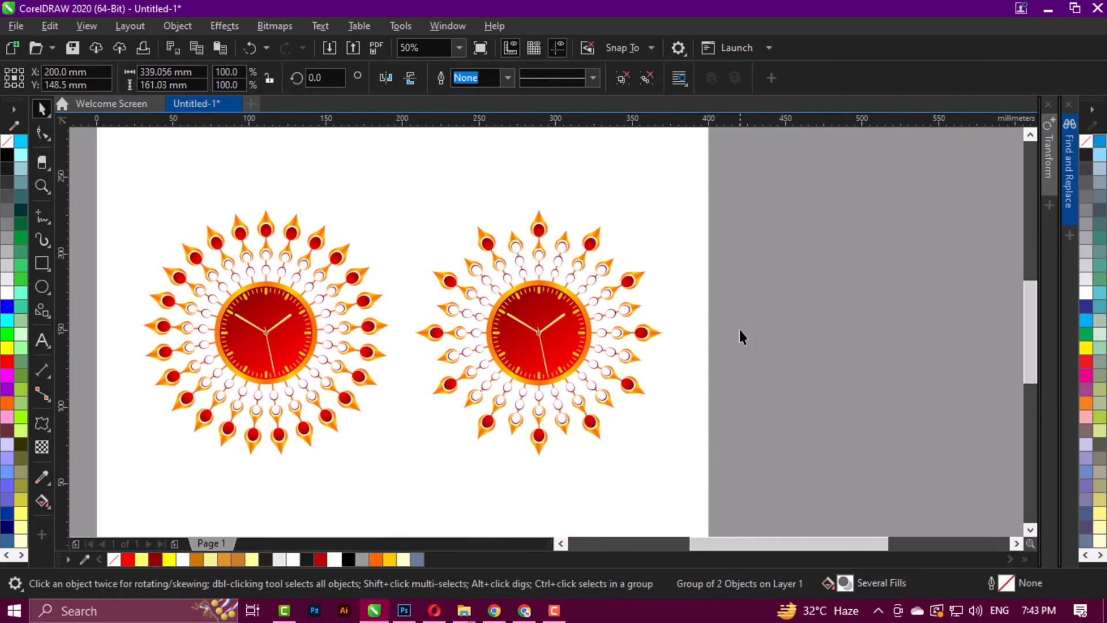
Add a page-sized background rectangle of 400 by 297 mm
key(Escape)
double_click(42, 263)
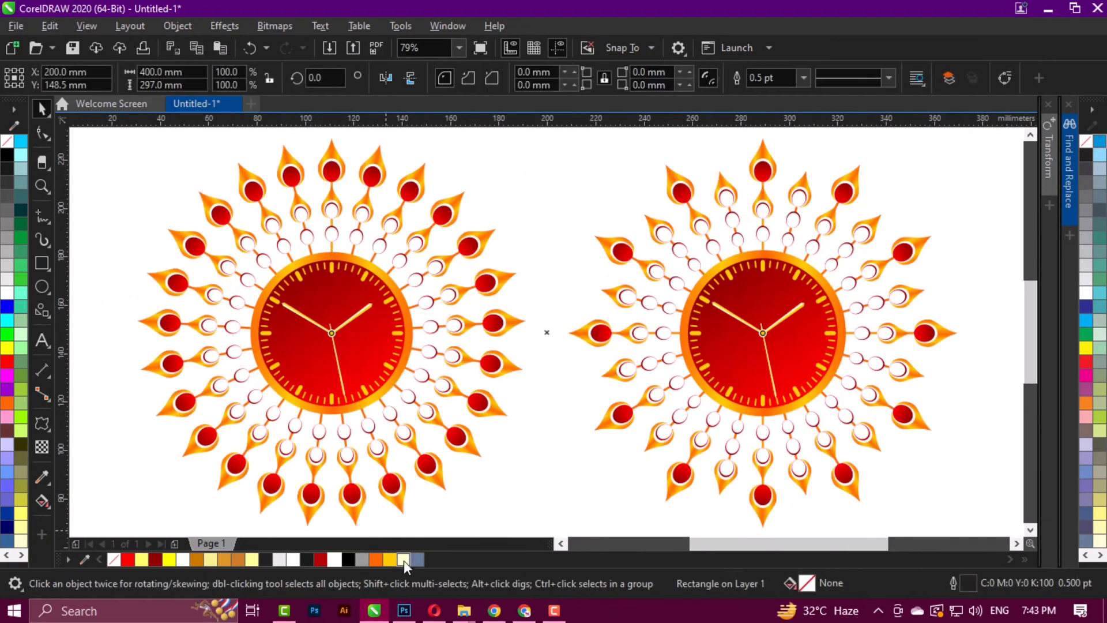